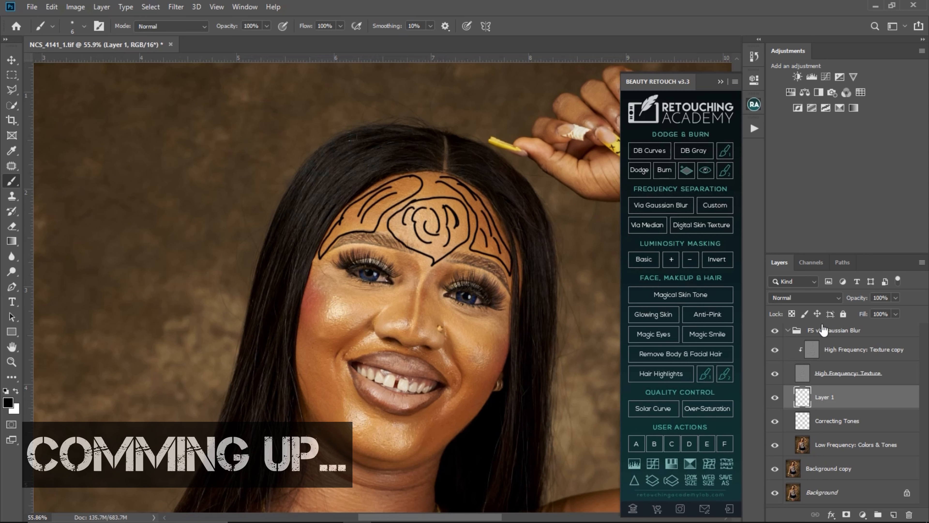
Delete Layer 1 with the black guide lines on the forehead and pick the Mixer Brush tool
drag(857, 403, 893, 514)
key(Delete)
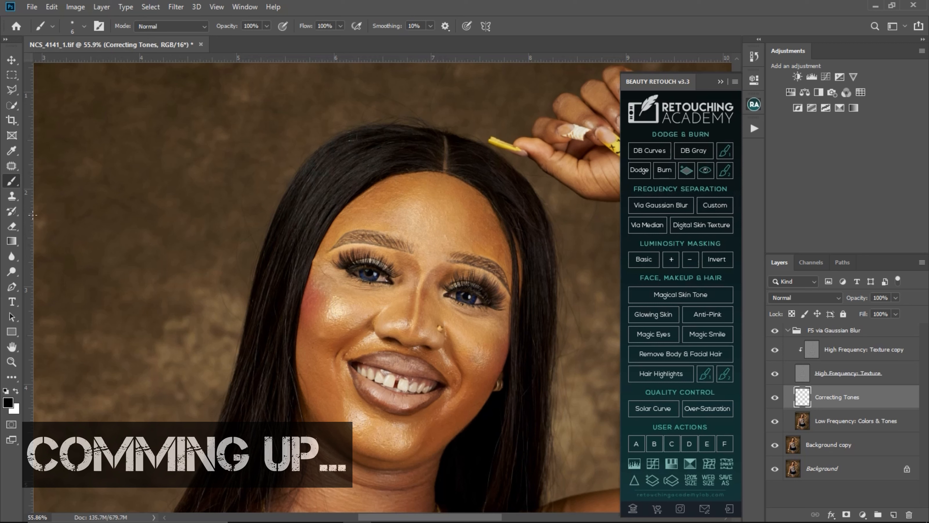
right_click(12, 185)
click(71, 212)
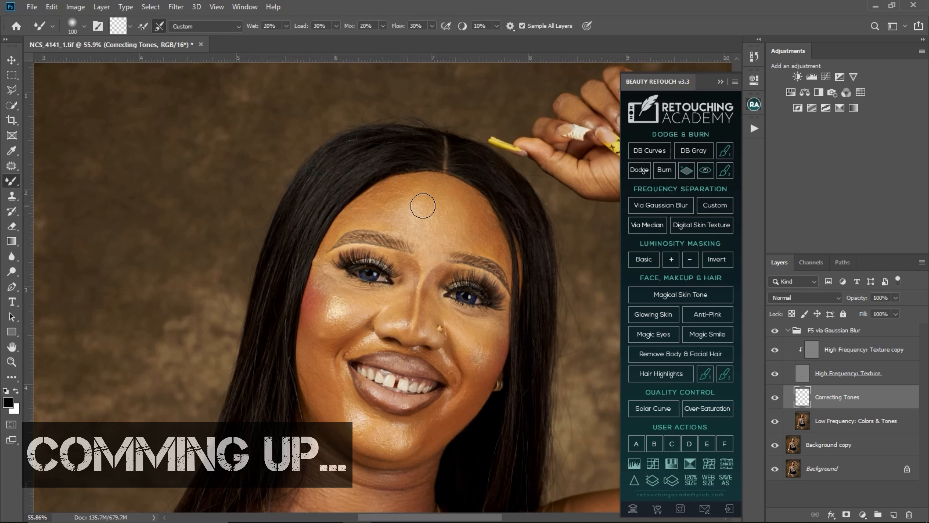
Toggle the visibility of the High Frequency: Texture layer and select the Correcting Tones layer with a smaller brush
click(806, 370)
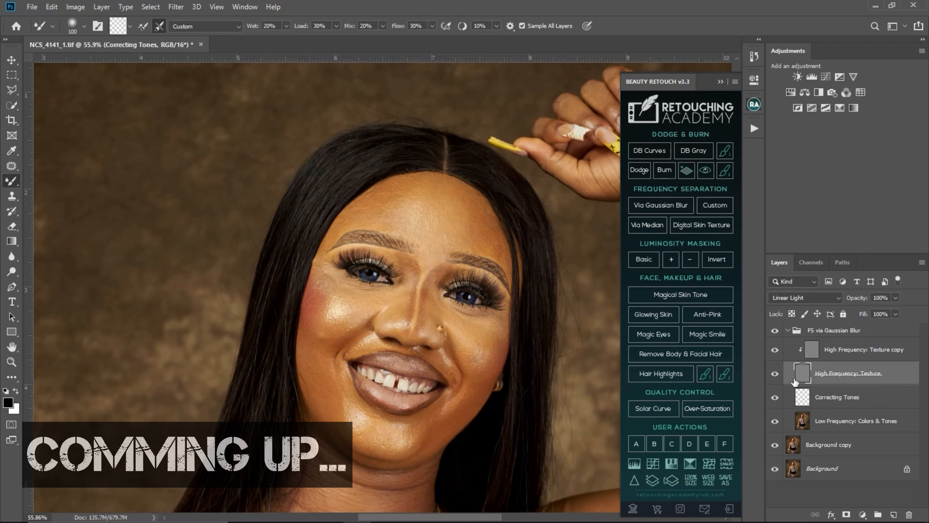
click(774, 373)
click(805, 397)
key(bracketleft)
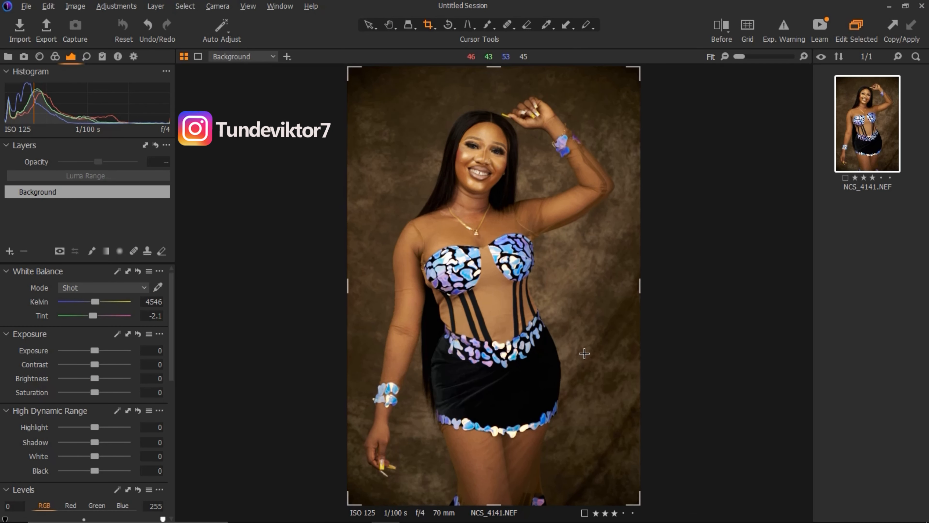
click(326, 483)
key(ctrl)
key(ctrl)
key(ctrl)
key(ctrl)
Adjust the photo's High Dynamic Range with Highlight -79, Shadow 20, White 5 and Black -13
click(367, 28)
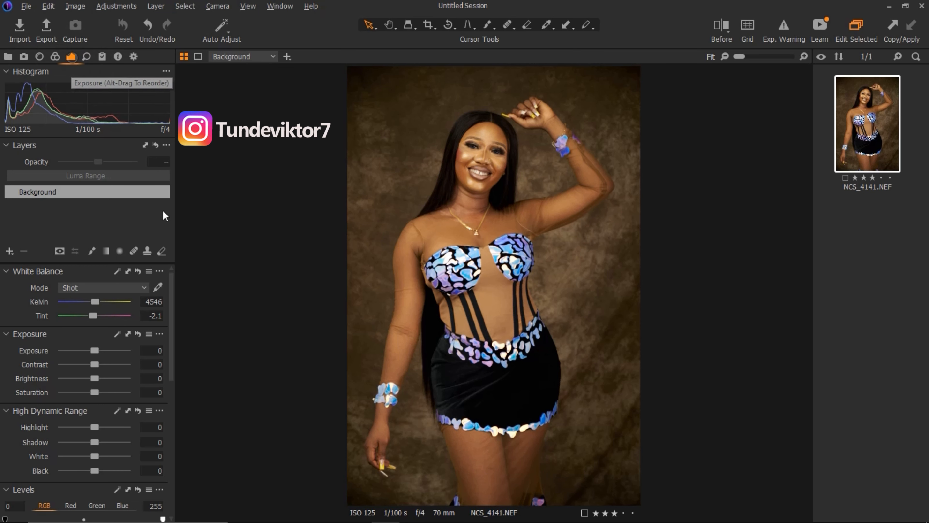
scroll(174, 341, down, 2)
scroll(176, 342, down, 1)
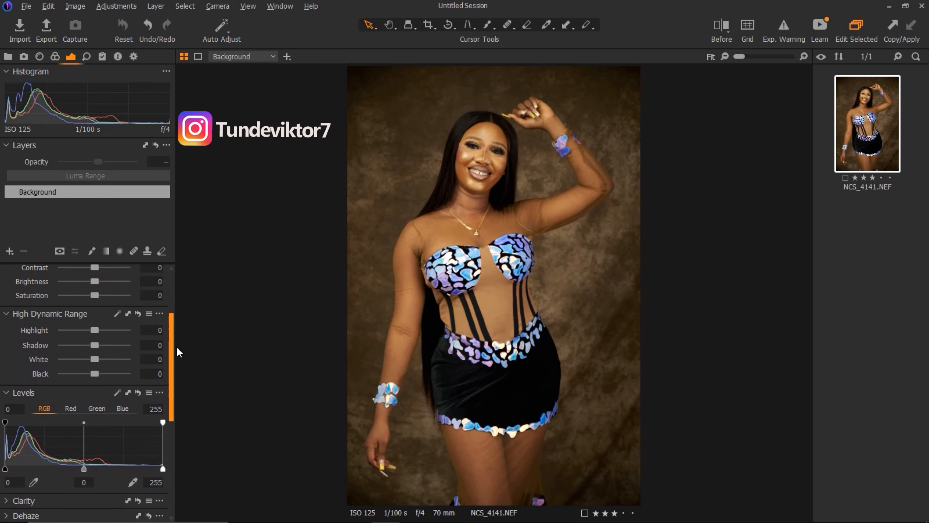
mouse_move(95, 332)
mouse_down()
mouse_move(70, 342)
mouse_move(102, 349)
mouse_up()
drag(95, 362, 96, 361)
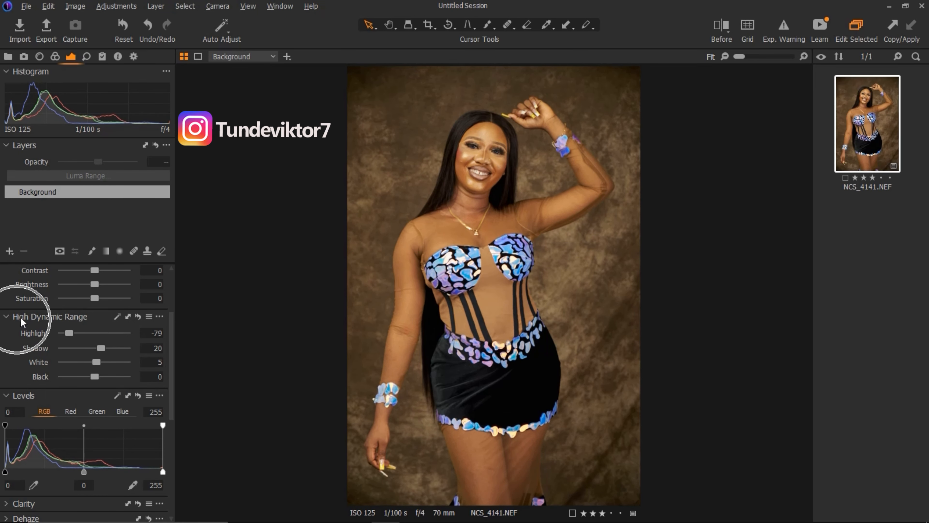
mouse_move(51, 320)
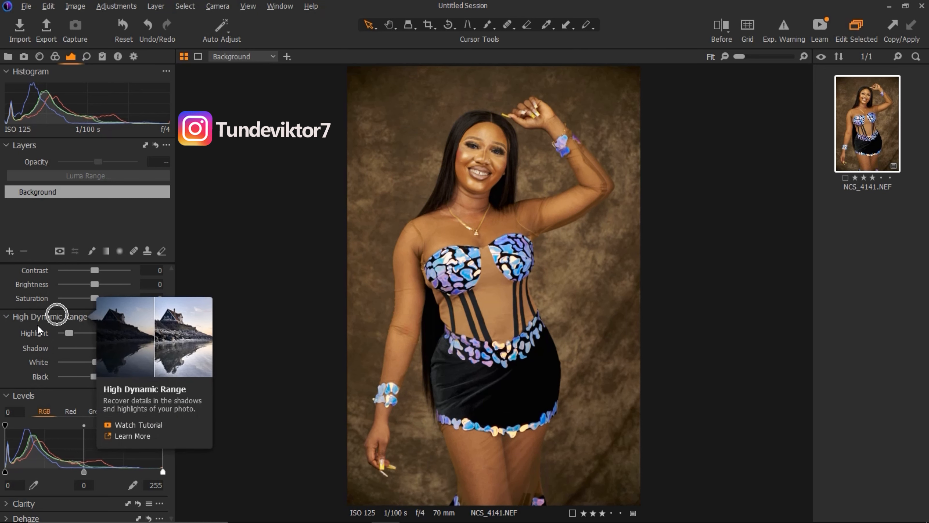
key(ctrl+z)
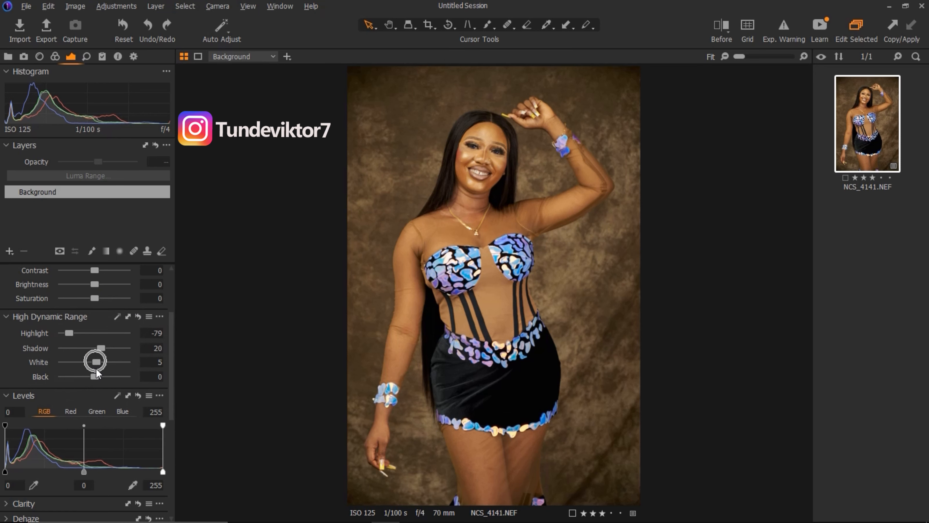
drag(94, 377, 96, 381)
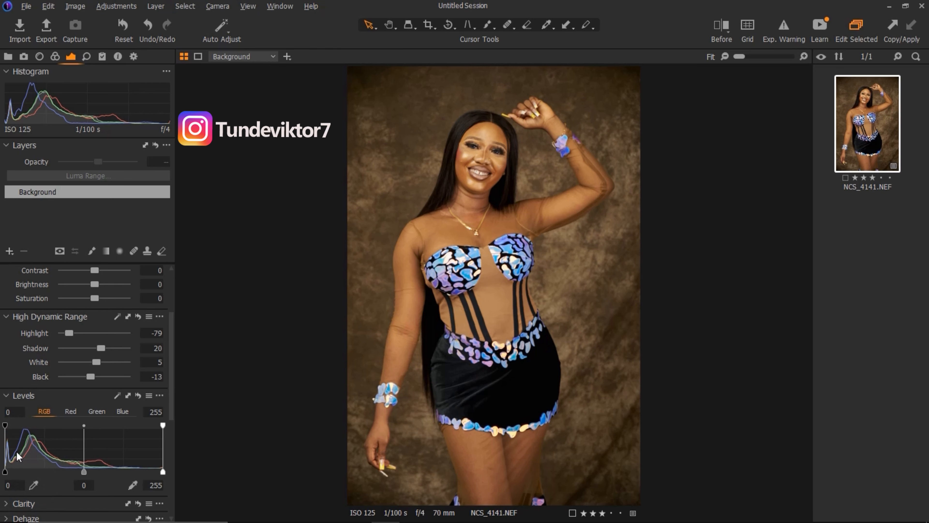
Set the RGB Levels input black point to 2 and white point to 253, and compare the photo in a before/after split
drag(5, 473, 6, 474)
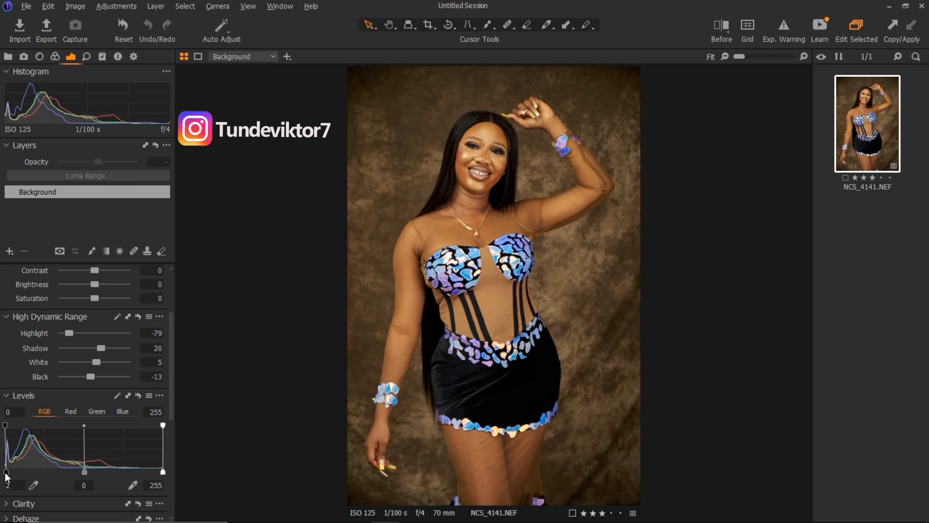
drag(161, 470, 162, 472)
click(720, 30)
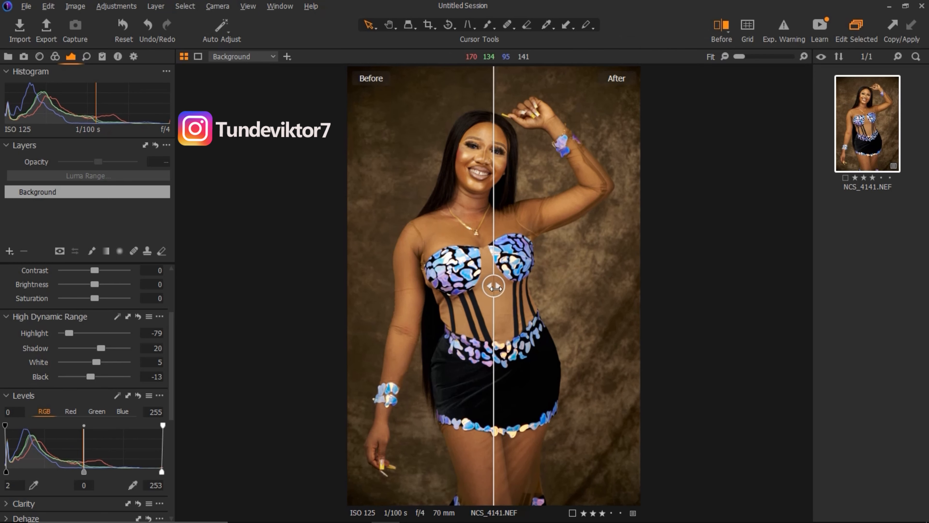
drag(494, 287, 303, 277)
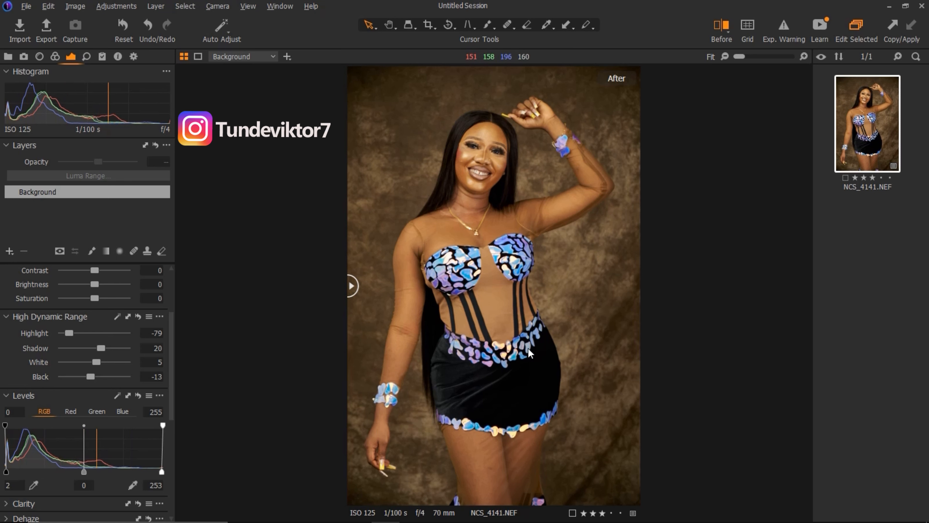
Look through the Basic and Advanced modes of the Color Editor
click(54, 57)
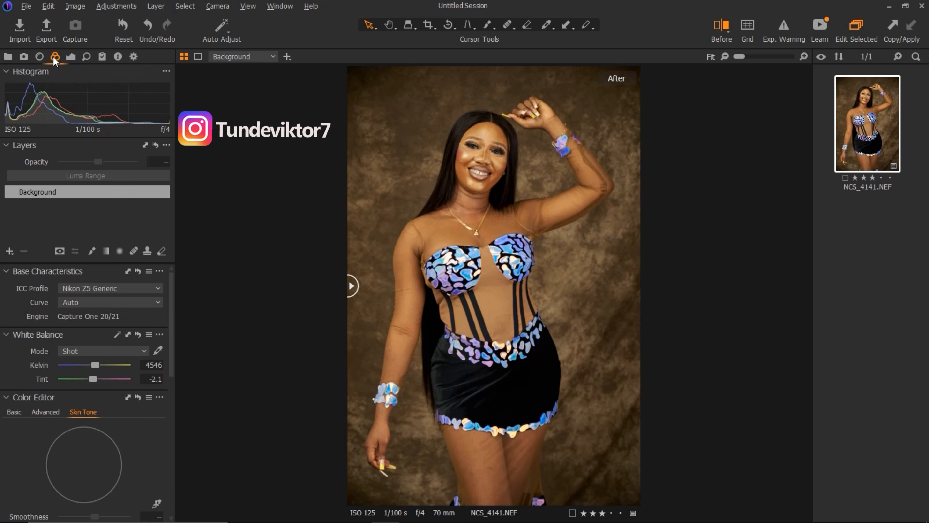
click(7, 397)
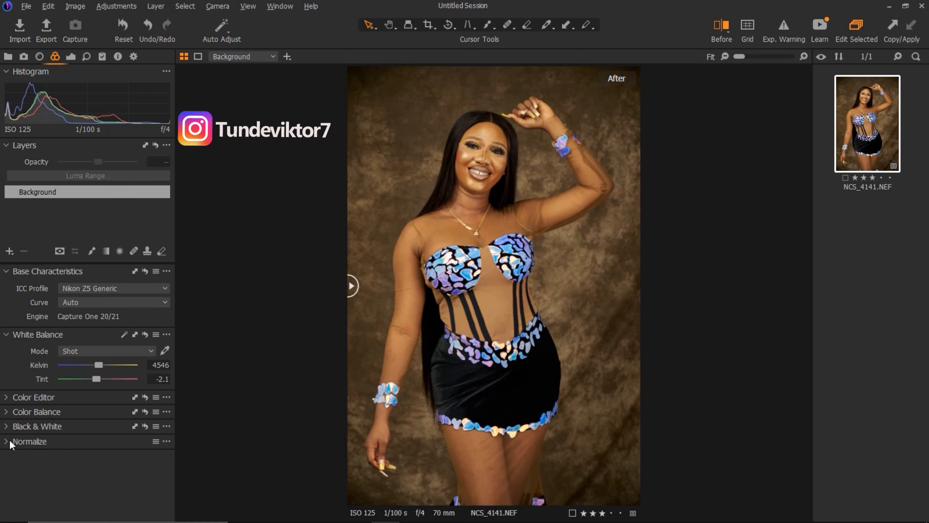
click(6, 397)
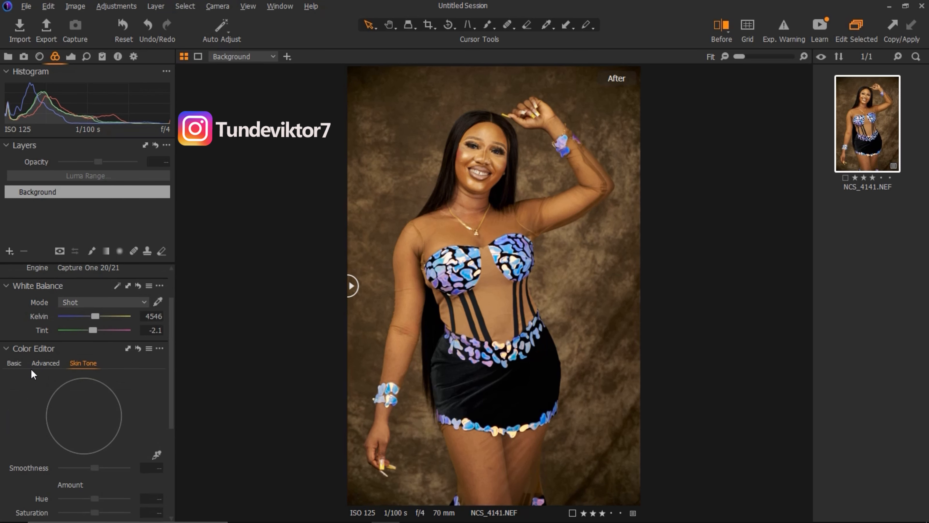
click(12, 365)
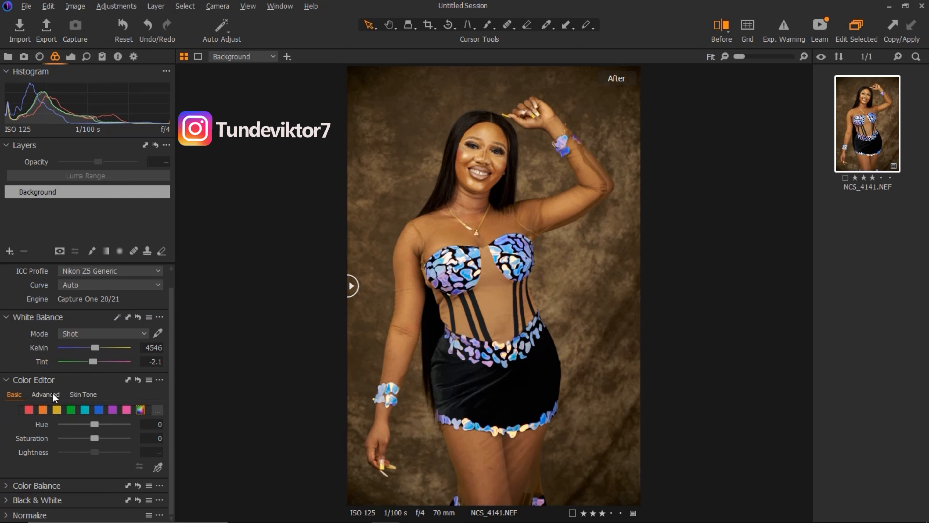
click(45, 395)
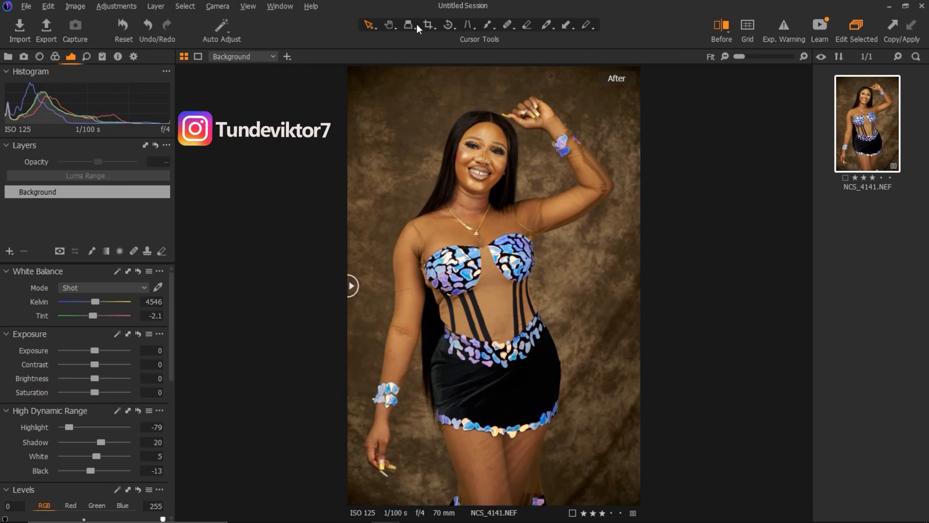
click(429, 25)
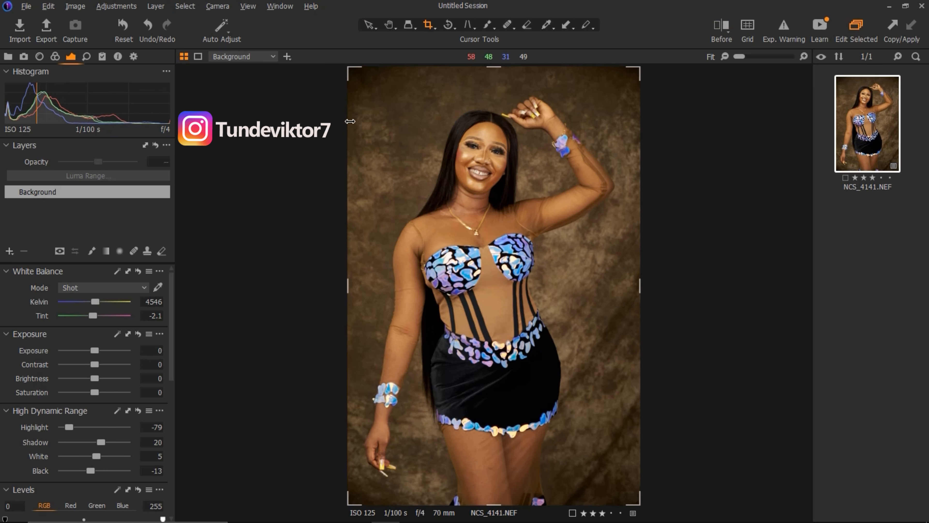
key(v)
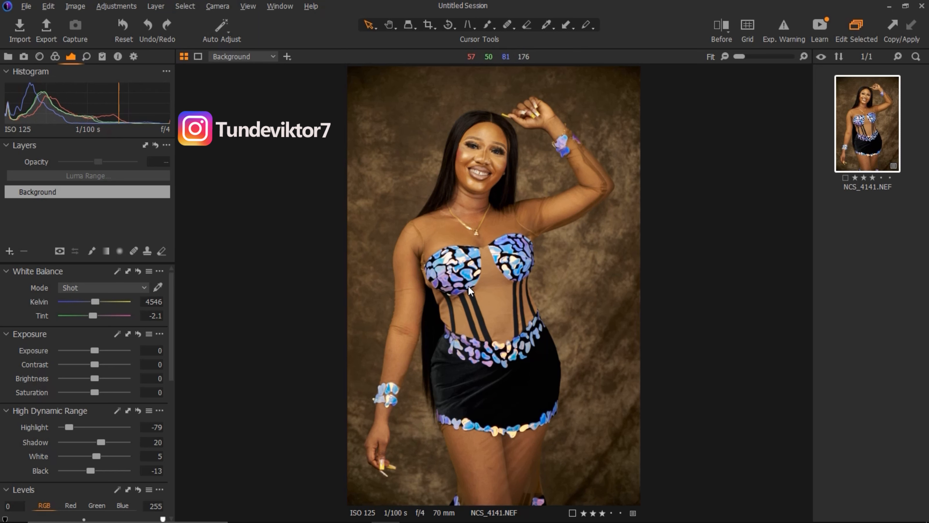
click(428, 24)
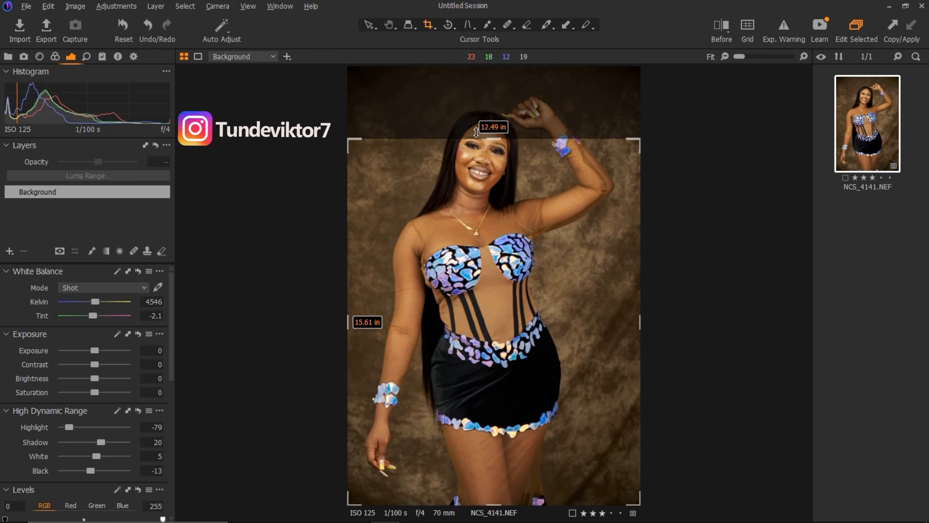
drag(519, 238, 513, 167)
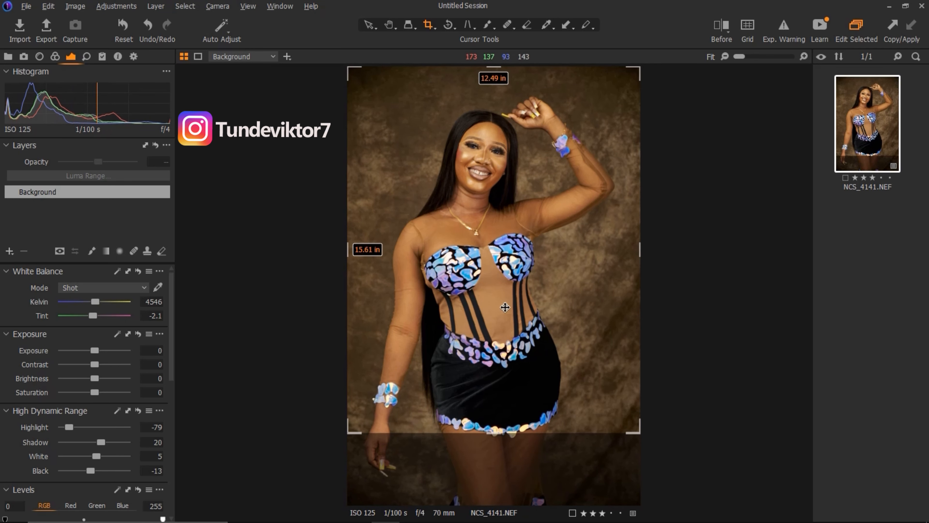
click(148, 26)
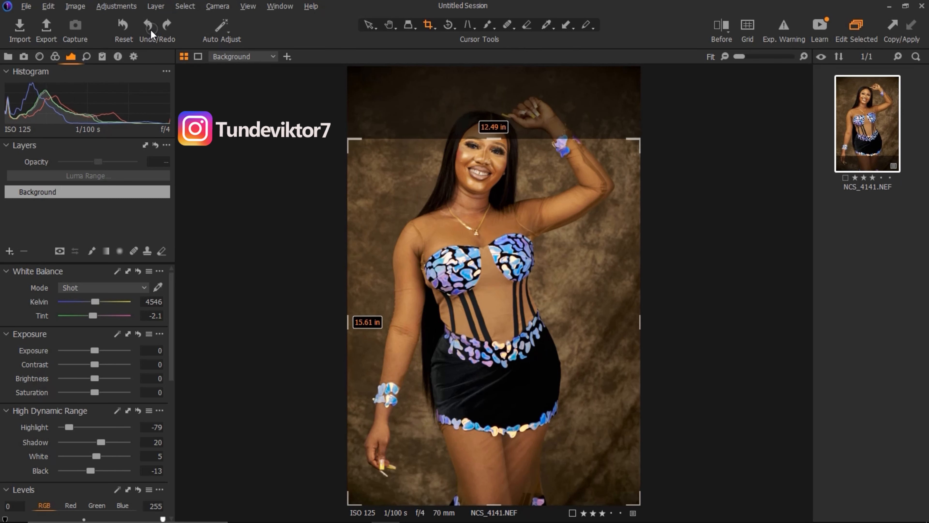
click(151, 23)
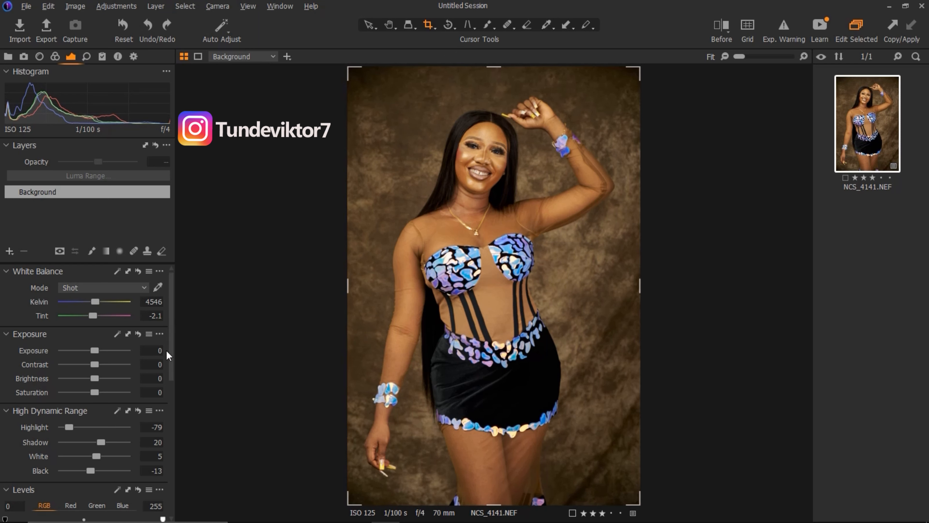
drag(174, 360, 178, 378)
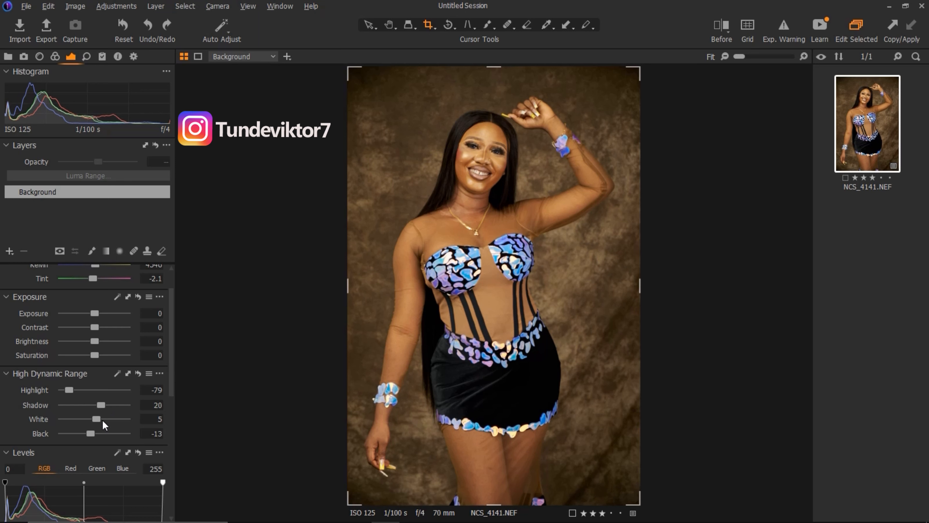
drag(169, 394, 174, 441)
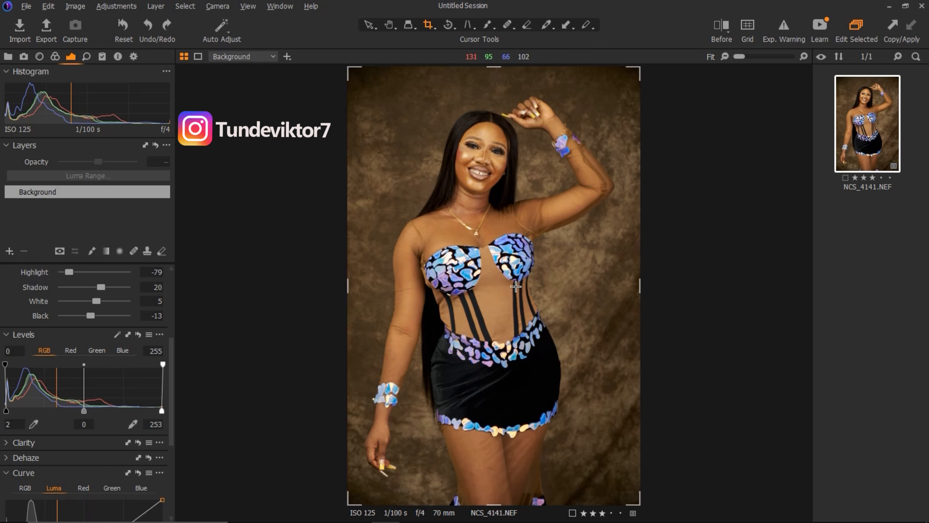
Send NCS_4141.NEF to Adobe Photoshop CC 2019 as a 16-bit uncompressed TIFF in Adobe RGB (1998), 300 px/in, at 100% scale
right_click(867, 135)
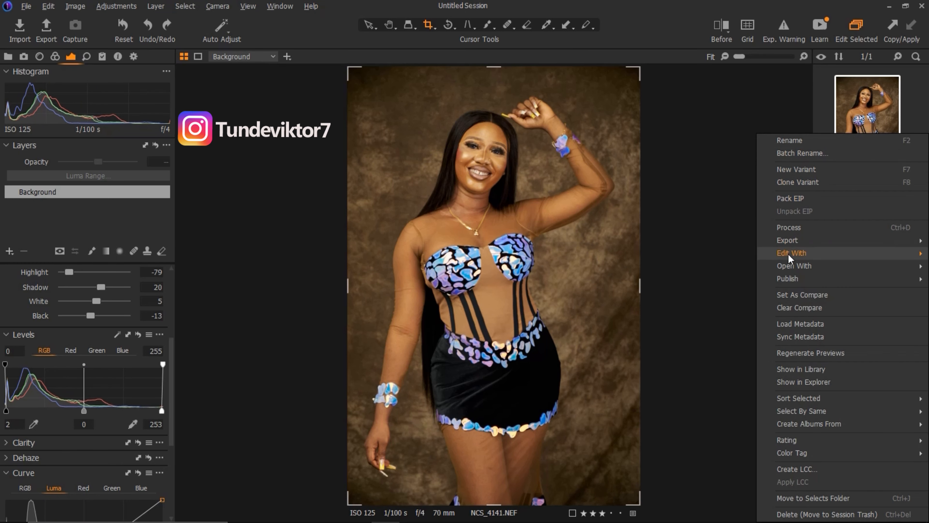
mouse_move(793, 254)
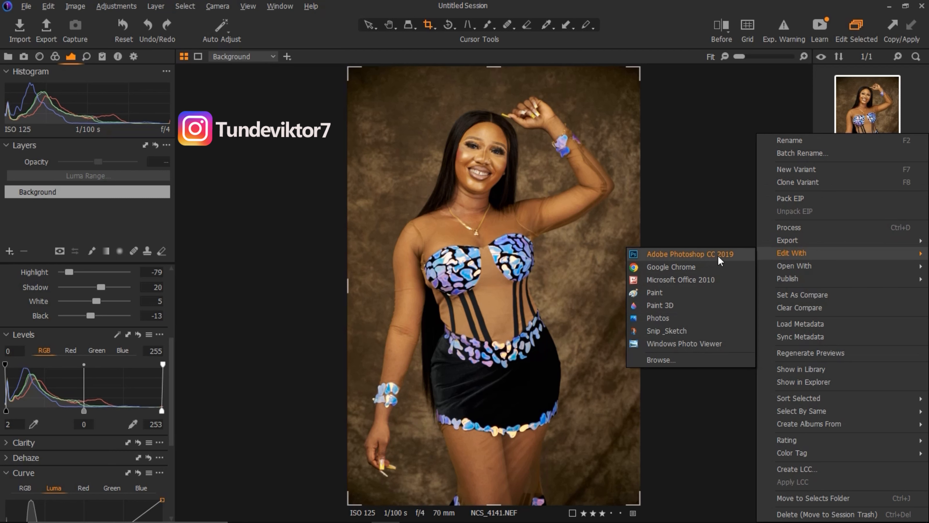
click(705, 254)
click(687, 254)
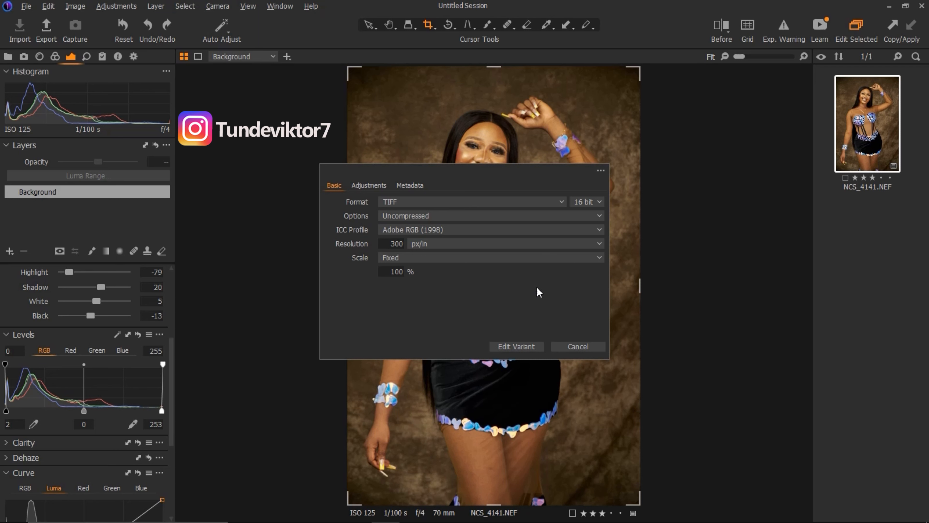
click(513, 347)
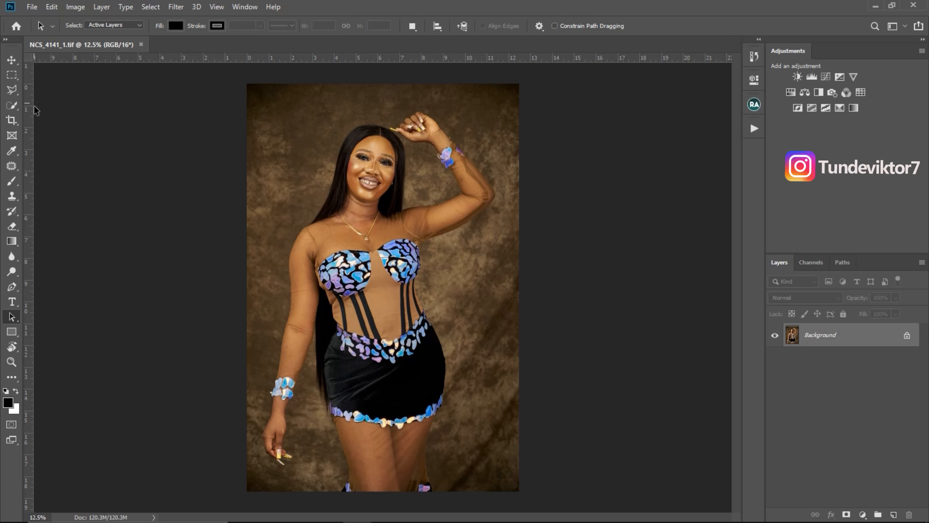
Set up a 4:5 (8:10) crop extending past both sides of the photo, with the whole figure centred in the frame
click(12, 120)
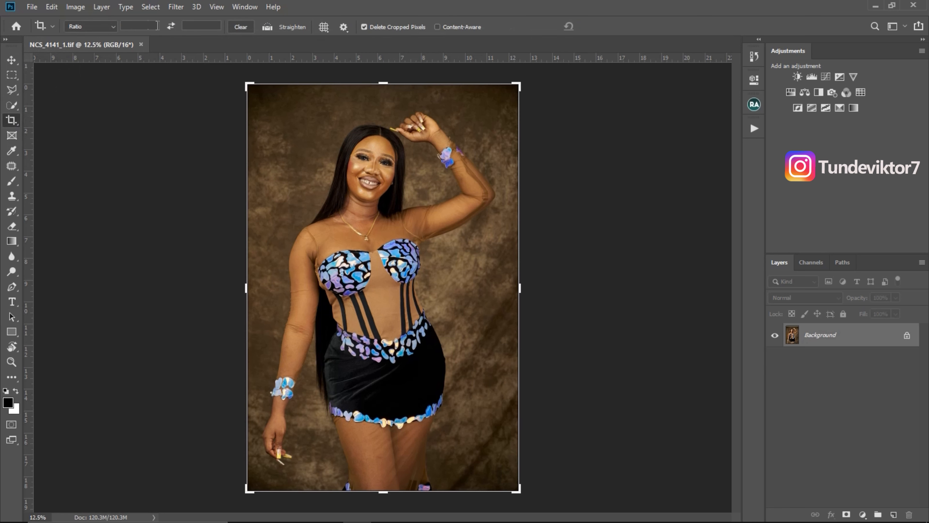
click(100, 24)
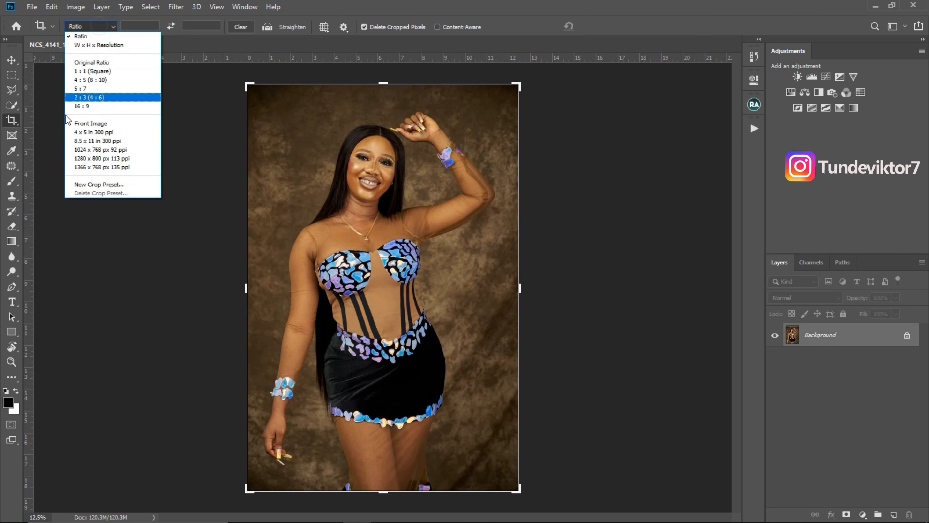
click(110, 79)
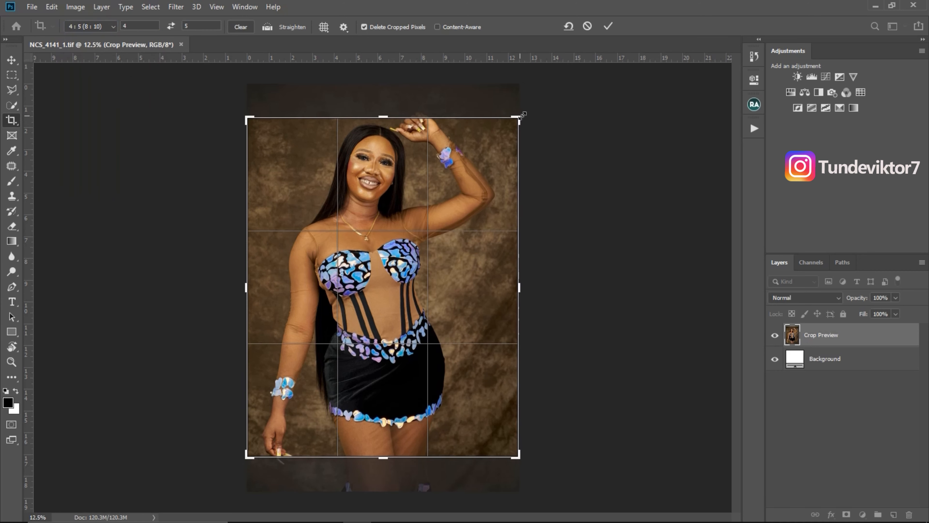
drag(523, 114, 545, 86)
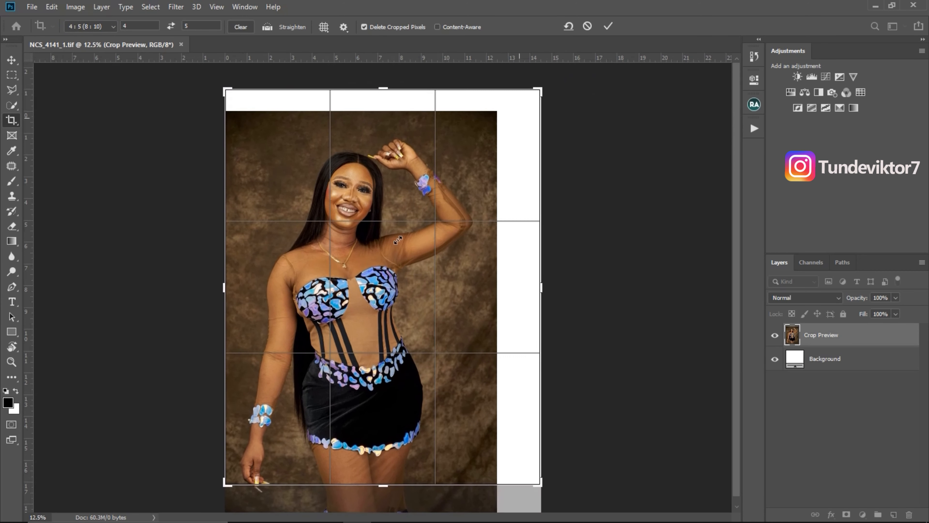
drag(380, 268, 408, 259)
key(ctrl+r)
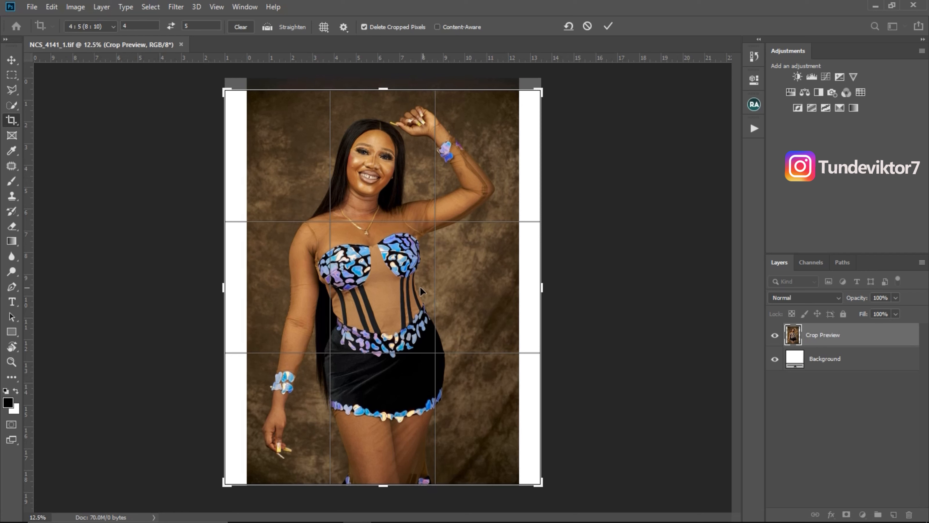
Turn on Content-Aware filling for the empty side areas and apply the crop
click(438, 27)
click(438, 26)
click(607, 27)
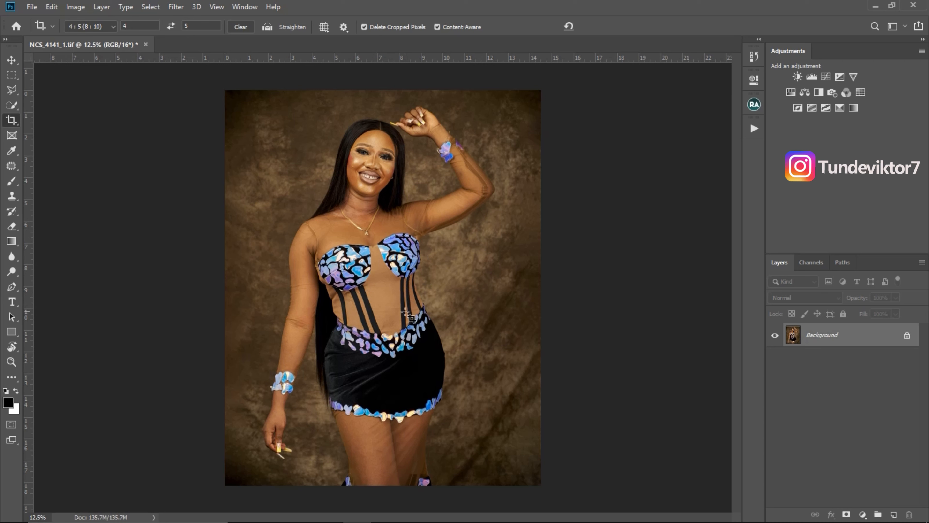
Duplicate the Background layer
key(ctrl+j)
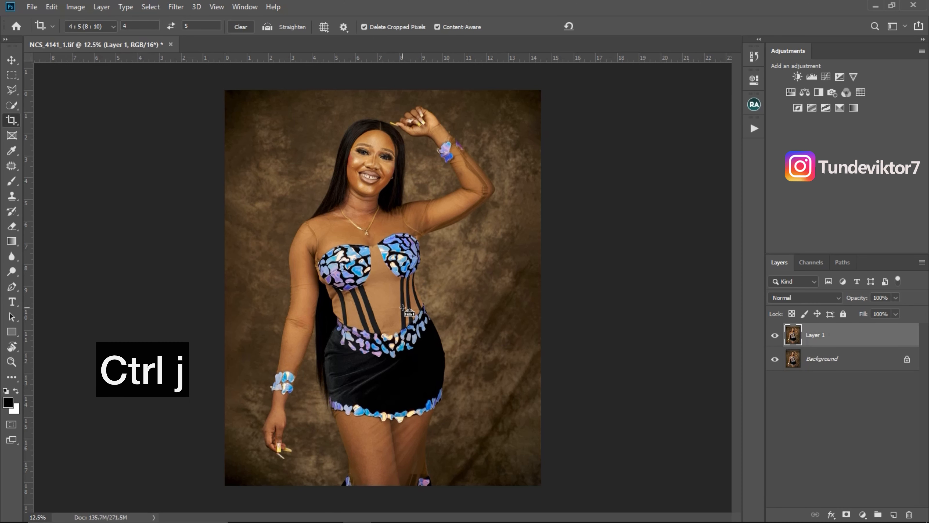
key(ctrl+z)
key(a)
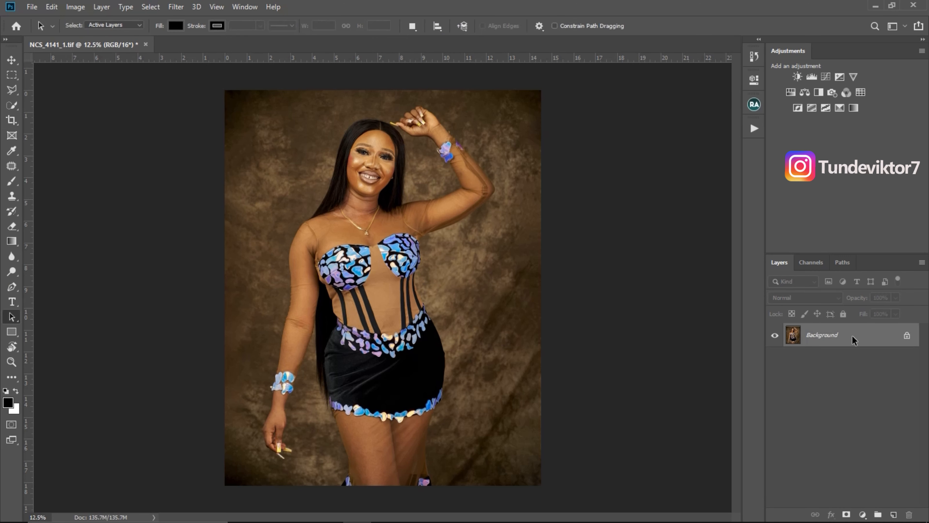
drag(851, 335, 894, 514)
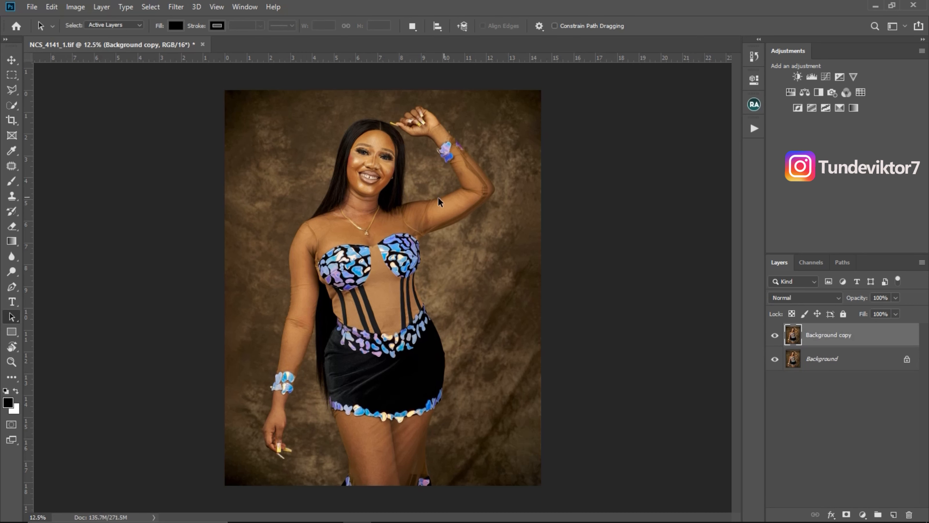
key(ctrl+space)
drag(376, 168, 343, 185)
key(ctrl+space)
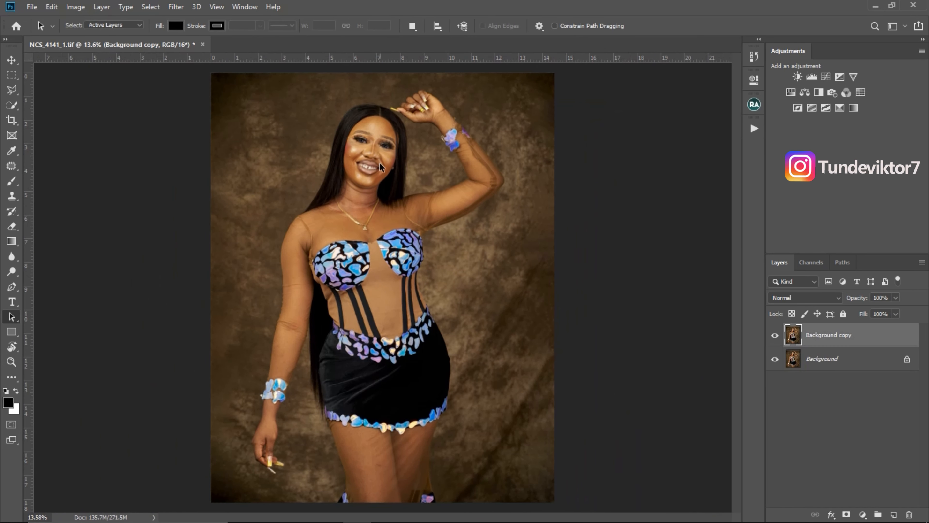
key(ctrl+space)
drag(561, 228, 556, 226)
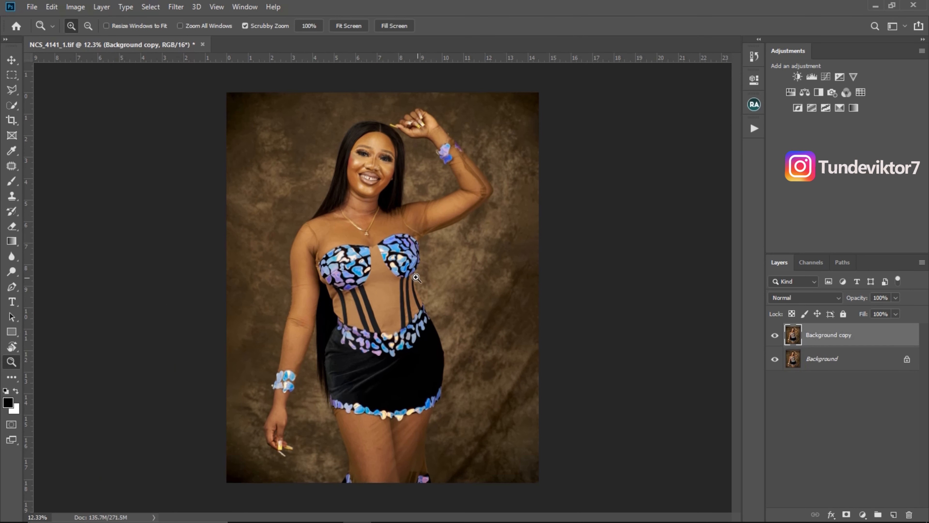
Run the Beauty Retouch frequency separation via Gaussian Blur with a radius of 5 pixels
click(754, 104)
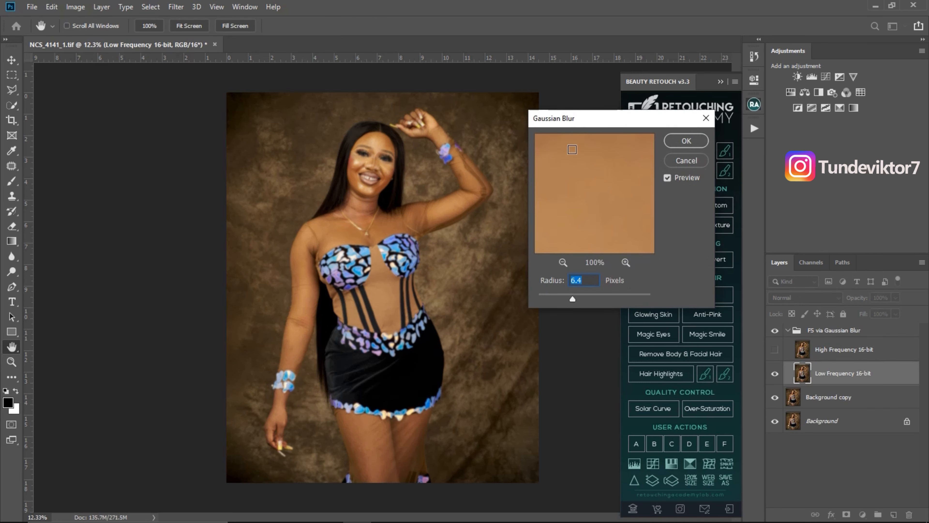
text(5)
click(687, 142)
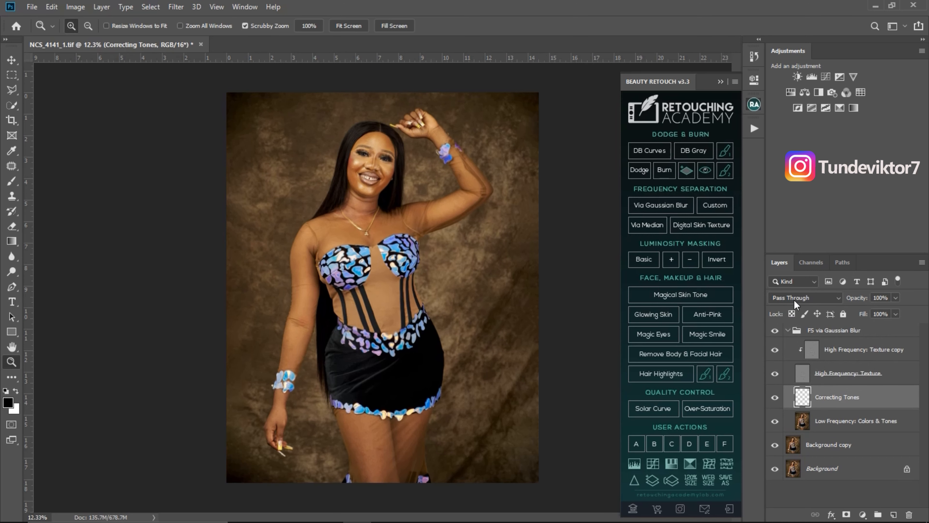
Examine the layers inside the FS via Gaussian Blur group, from the High Frequency texture layers to the Low Frequency layer
click(788, 330)
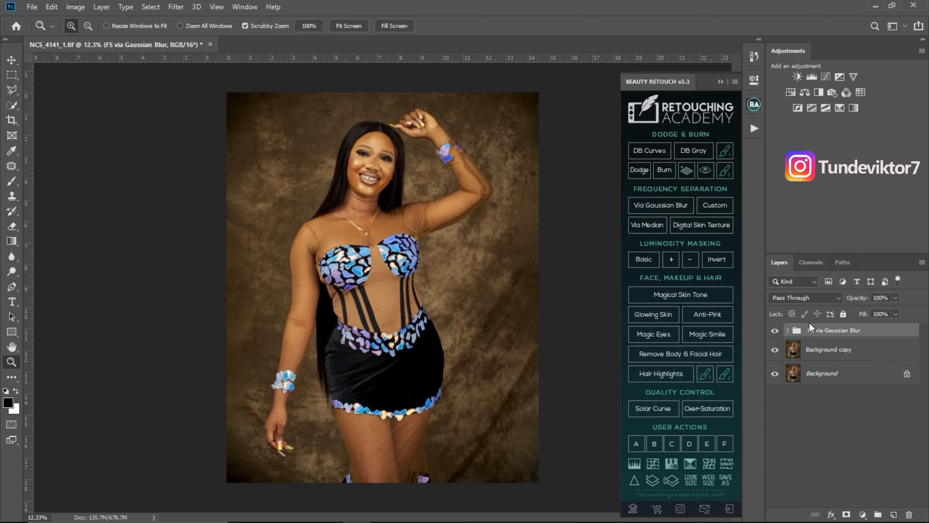
click(788, 330)
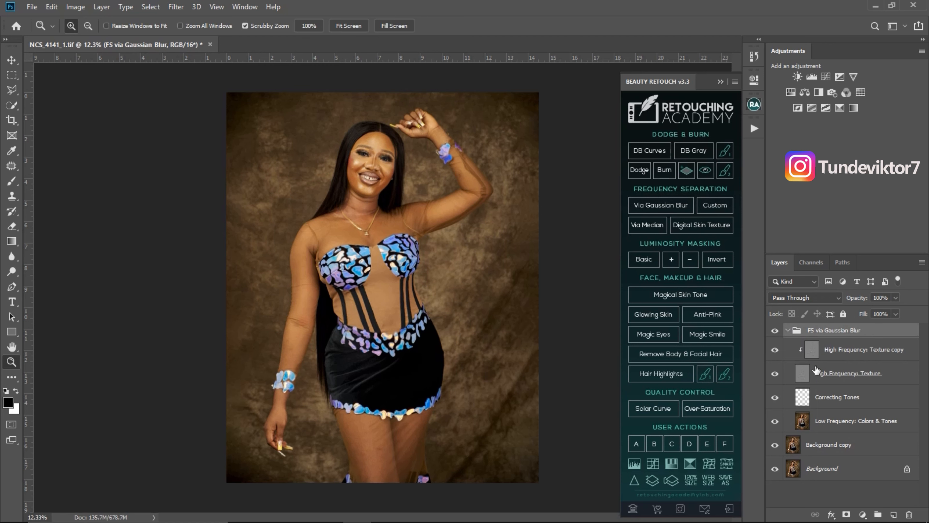
key(ctrl+alt+g)
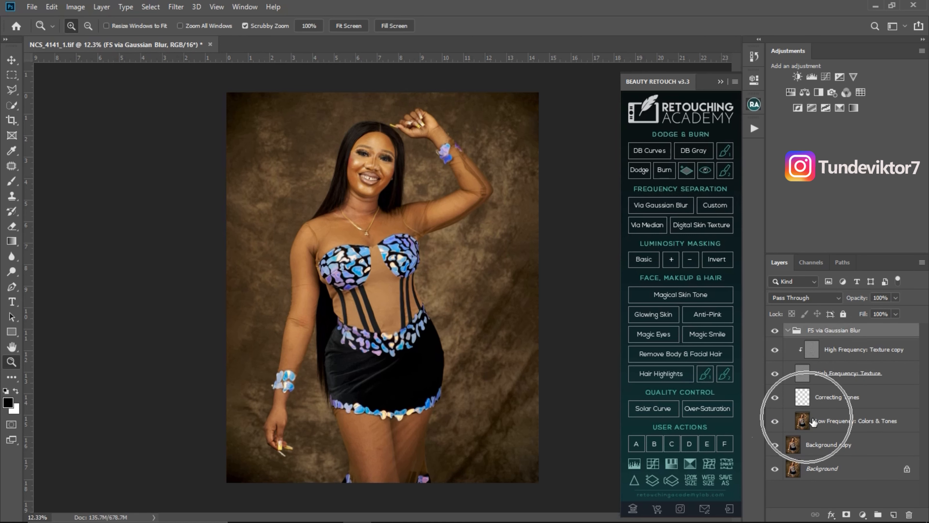
click(812, 352)
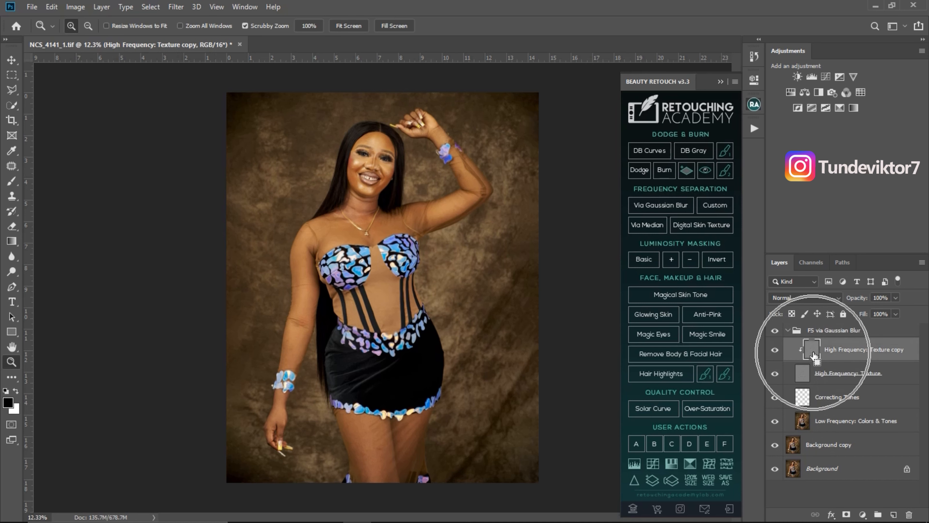
drag(814, 355, 804, 402)
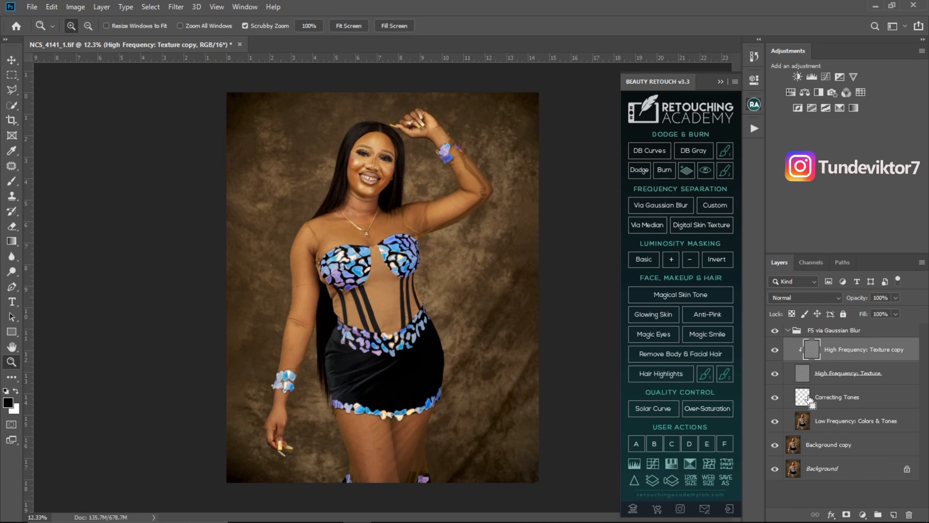
click(805, 403)
click(809, 422)
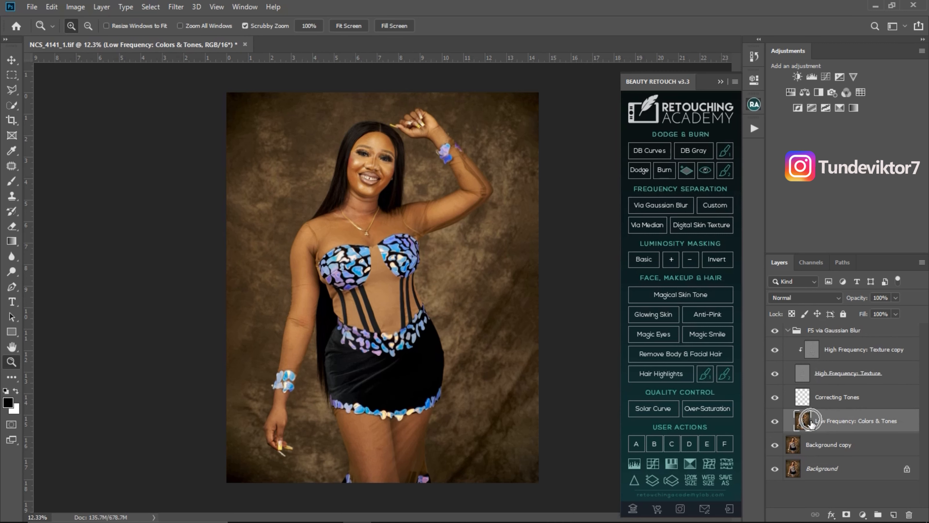
key(ctrl)
key(ctrl)
key(ctrl)
key(ctrl)
key(ctrl)
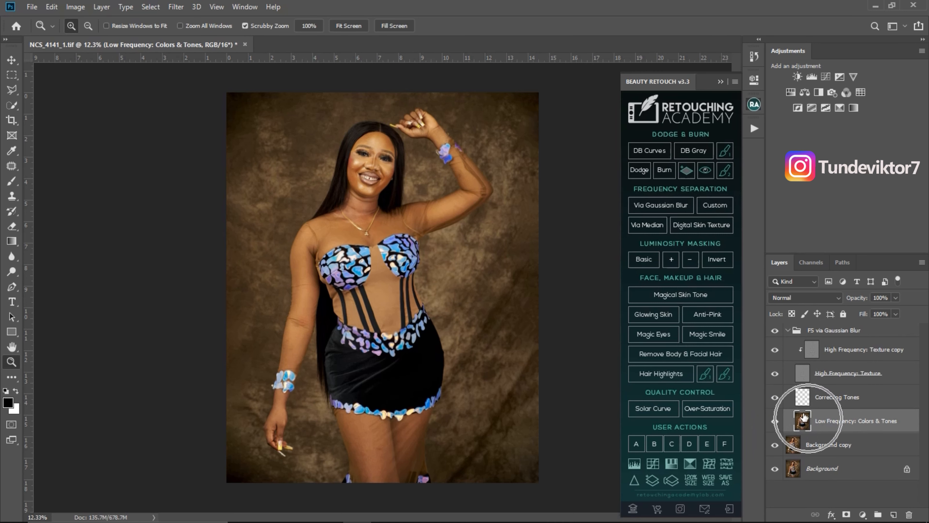
click(802, 397)
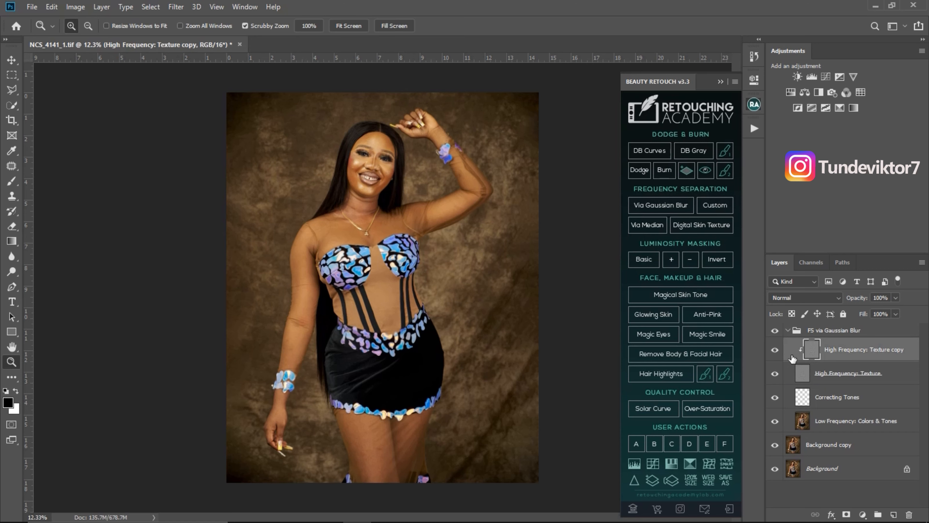
Select the High Frequency: Texture copy layer and choose the Clone Stamp for retouching the face
click(815, 352)
drag(375, 164, 435, 194)
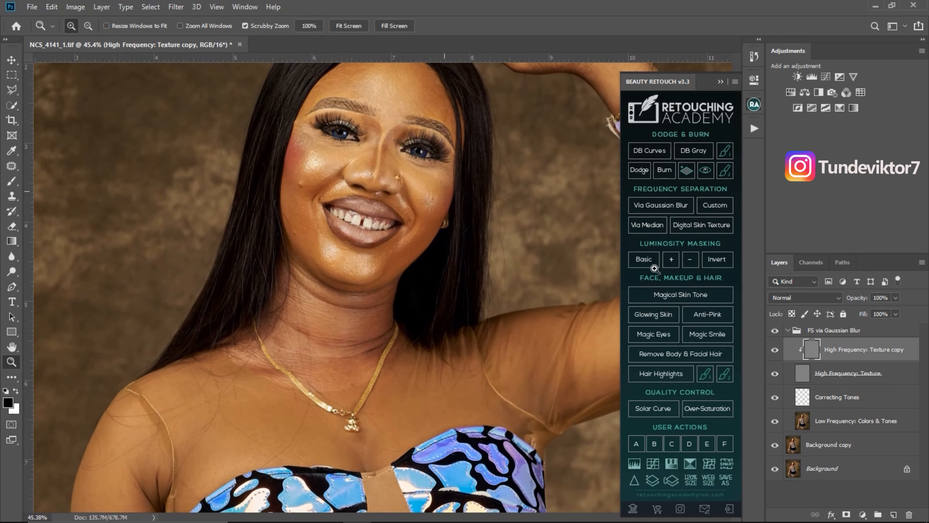
click(818, 350)
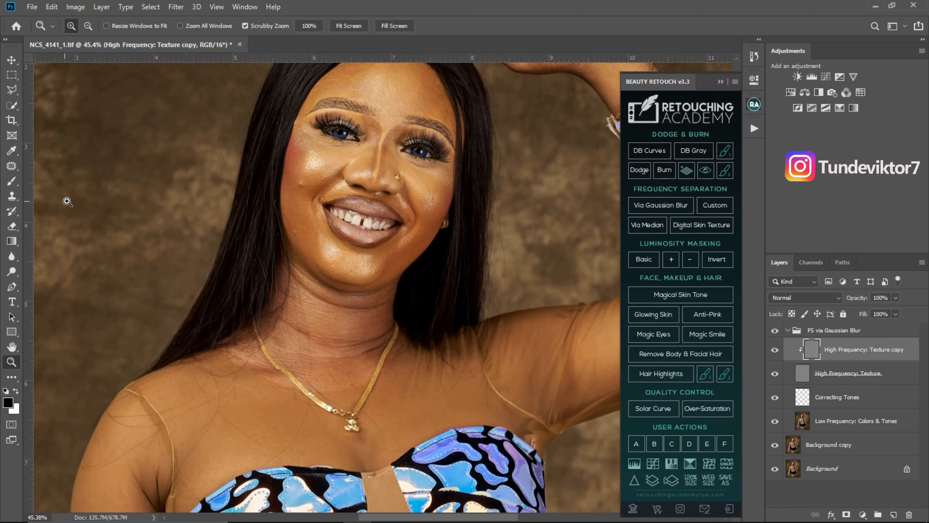
click(12, 196)
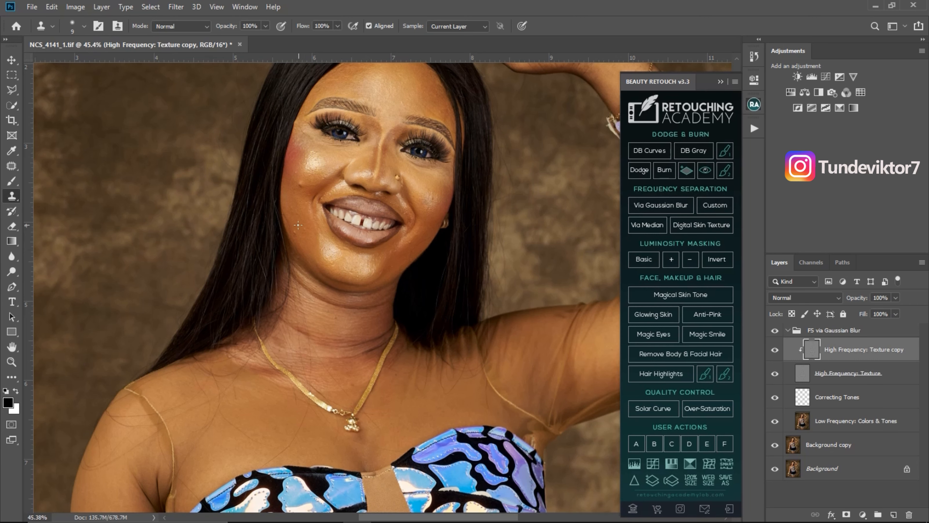
key(z)
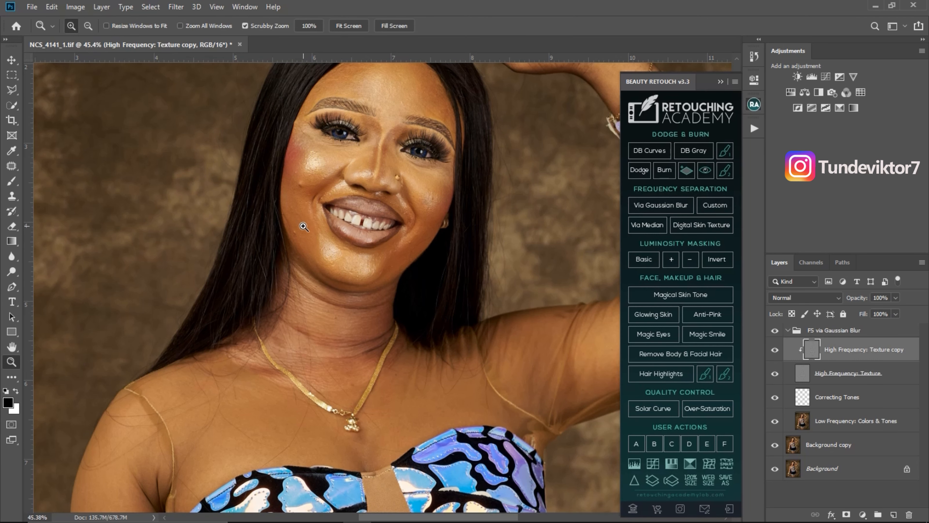
click(303, 227)
key(s)
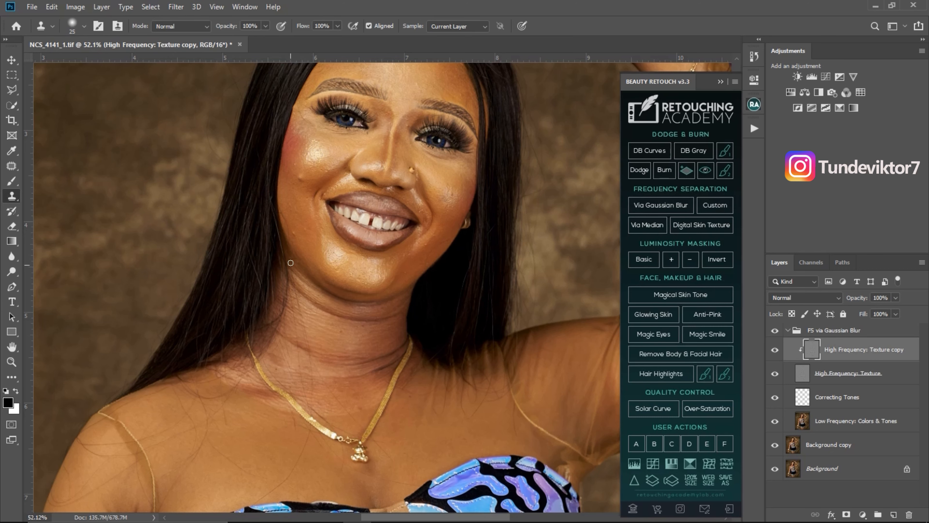
Clone clean skin texture over the bumps on the lower cheek and jaw beside the mouth, with a 20 px brush
key(ctrl+space)
drag(299, 244, 315, 251)
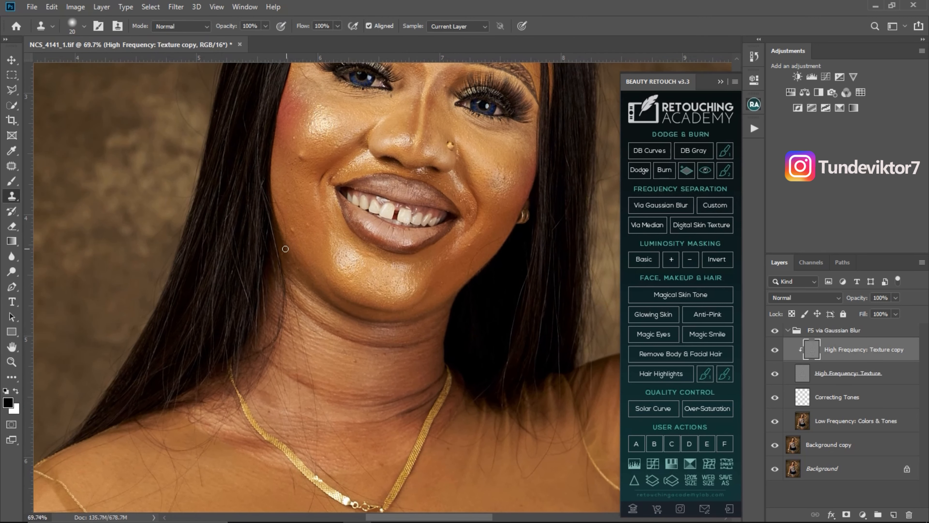
key(ctrl+space)
mouse_move(314, 241)
mouse_down()
mouse_move(338, 252)
mouse_move(336, 234)
mouse_up()
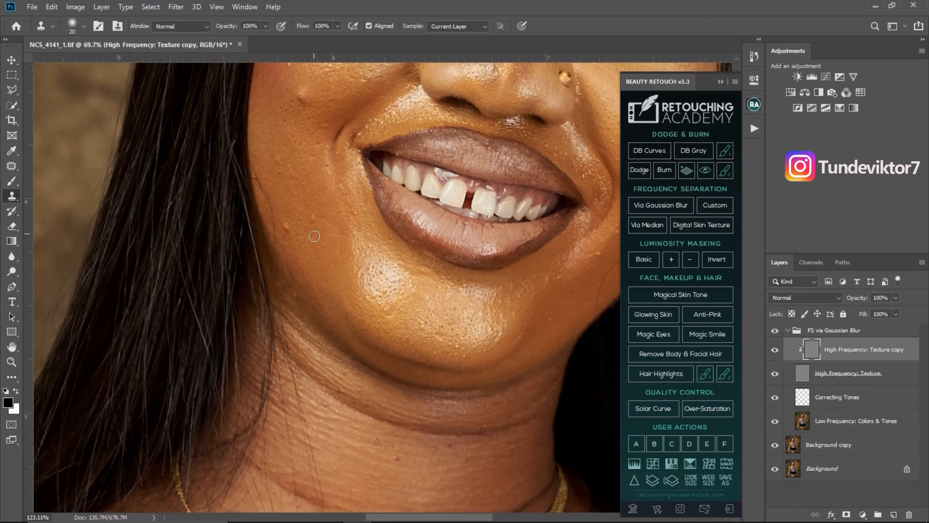
alt+click(315, 233)
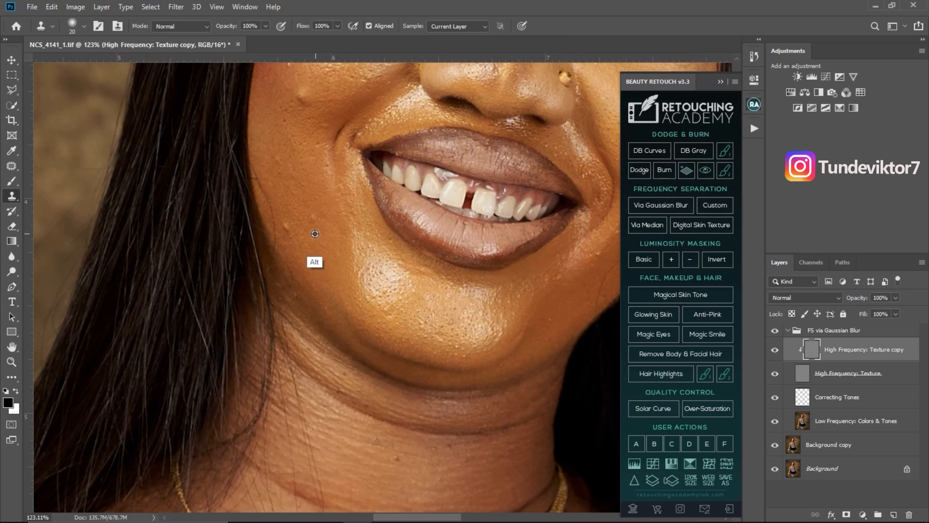
key(alt)
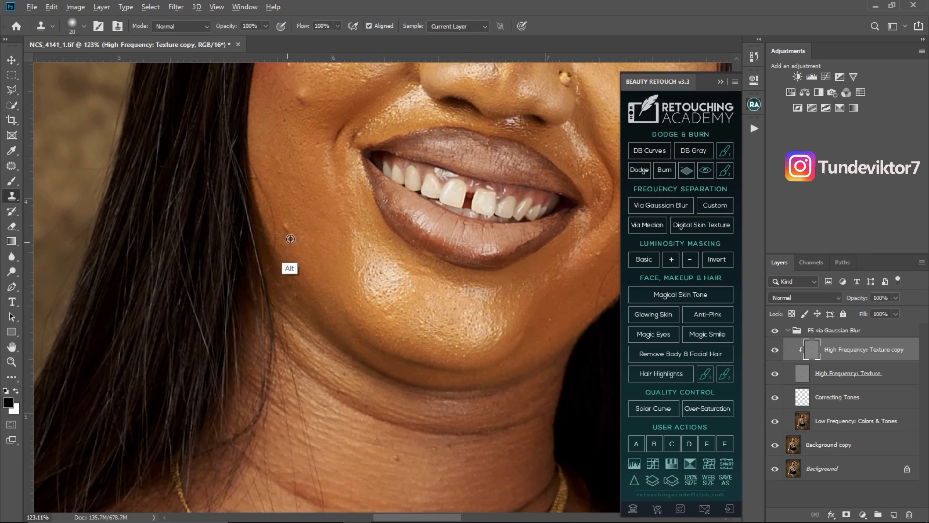
alt+click(304, 241)
click(290, 234)
click(301, 270)
click(284, 227)
click(305, 240)
drag(339, 284, 325, 229)
click(292, 241)
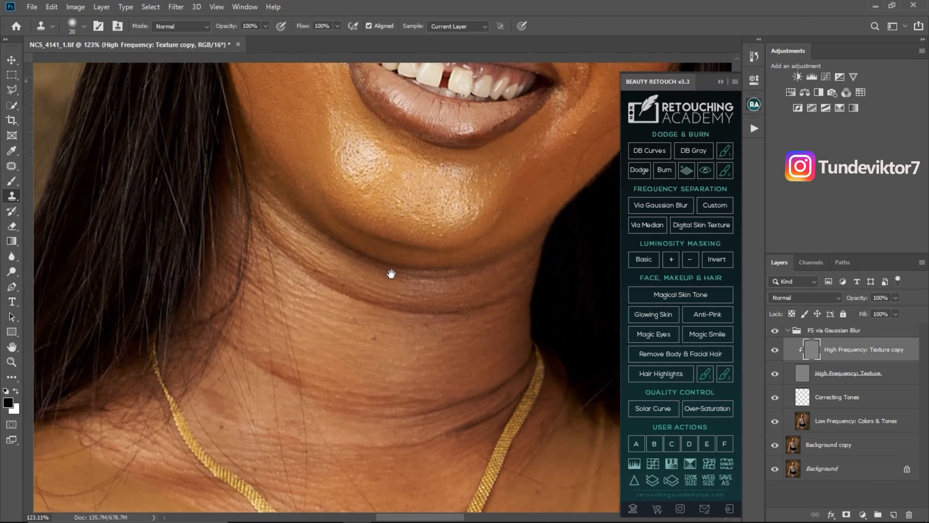
Clone clean texture over the mole and small spots on the upper cheek, with brush sizes of 30 and 10 px
key(bracketright)
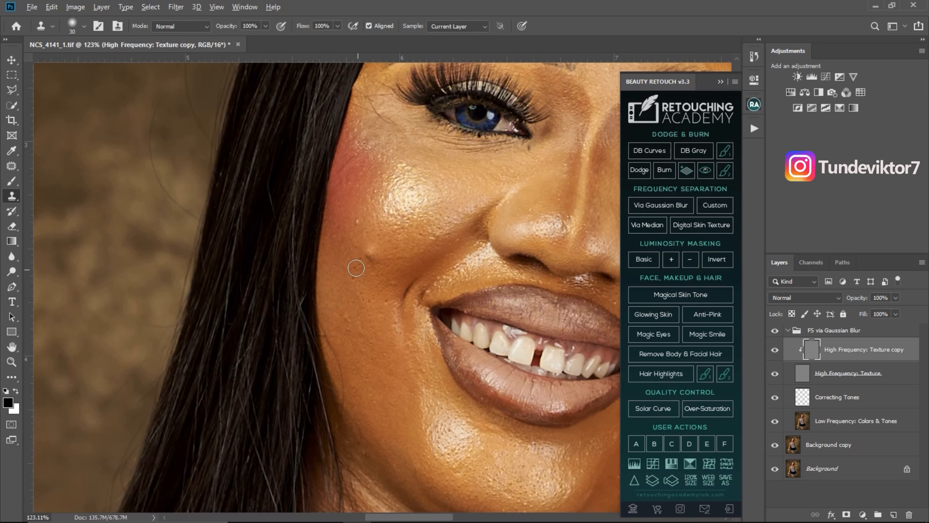
click(363, 266)
key(bracketleft)
key(bracketleft)
key(bracketleft)
key(bracketleft)
alt+click(354, 232)
drag(417, 207, 368, 249)
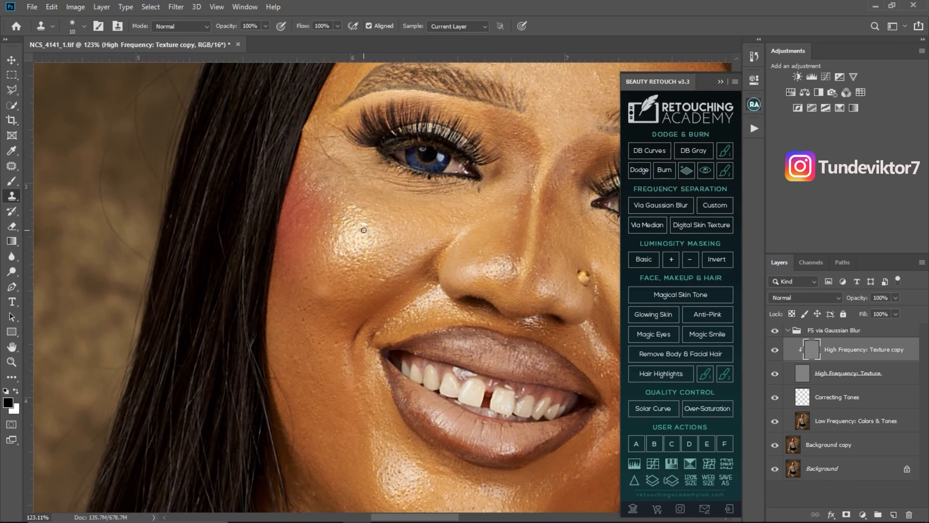
drag(363, 230, 380, 237)
Clone clean texture over the dark marks below the inner corner of the eye with a 10 px brush
drag(442, 224, 396, 288)
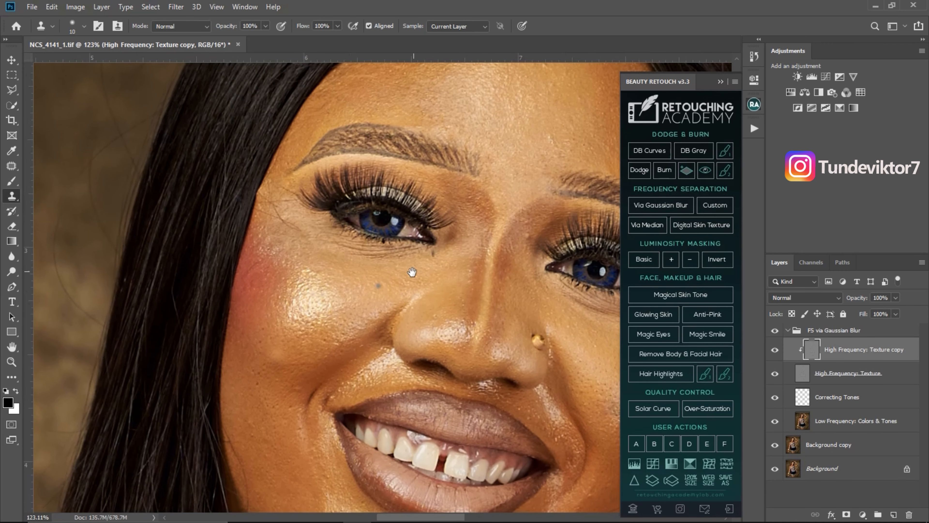
alt+click(445, 254)
click(438, 251)
drag(438, 251, 419, 272)
key(bracketleft)
key(bracketright)
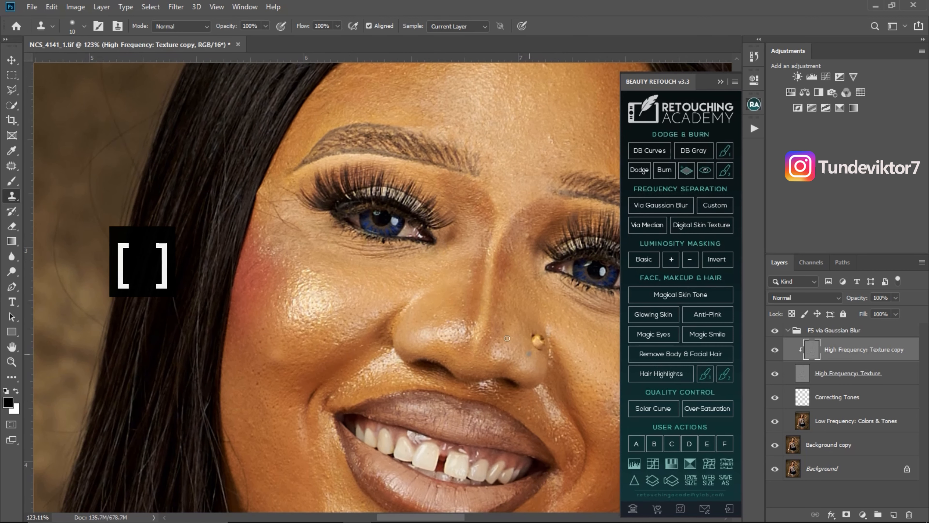
Examine the cleaned skin texture on the face and neck, comparing it with the High Frequency: Texture copy layer hidden and shown
drag(528, 252, 473, 231)
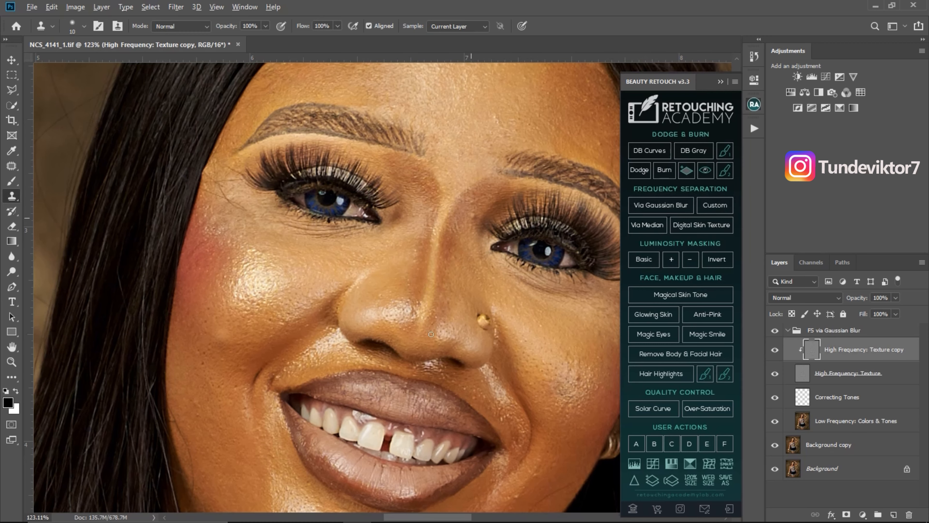
key(ctrl+minus)
drag(530, 397, 498, 253)
drag(449, 369, 509, 219)
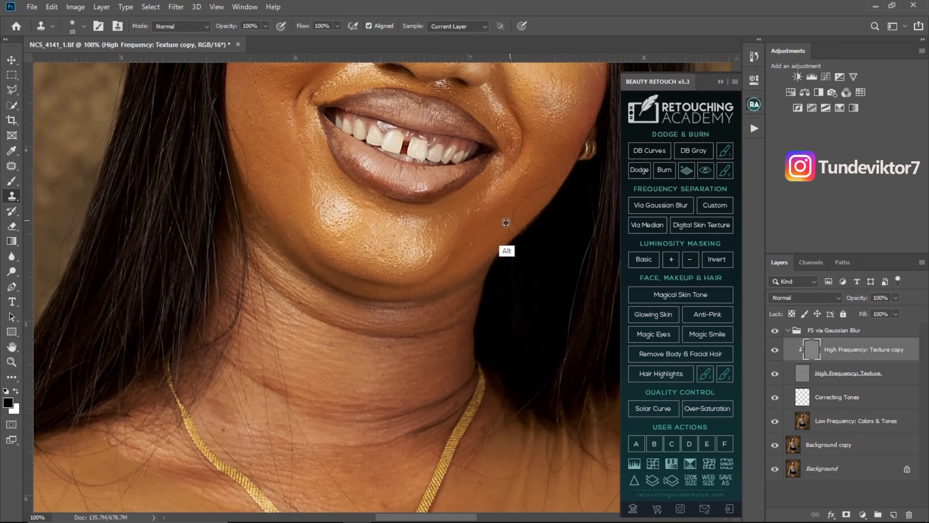
drag(470, 243, 749, 404)
drag(457, 299, 376, 257)
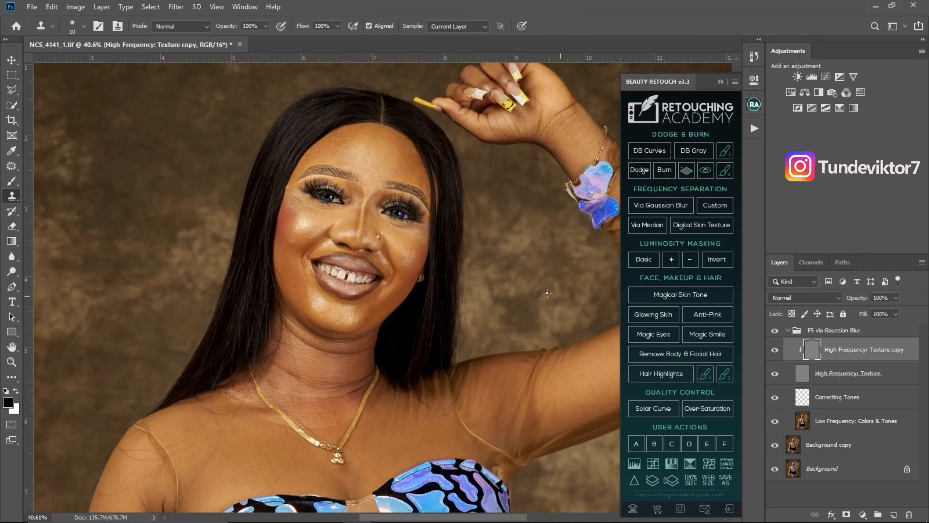
drag(372, 325, 370, 322)
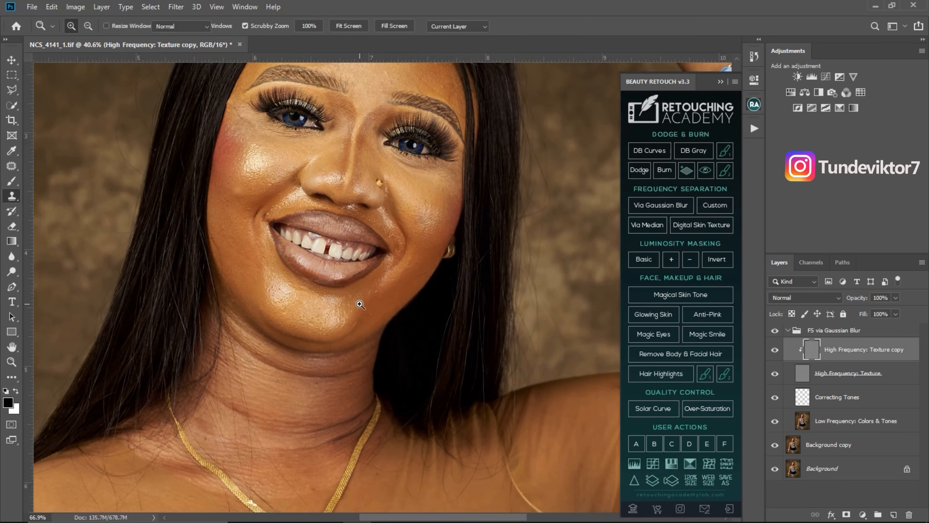
drag(362, 289, 375, 362)
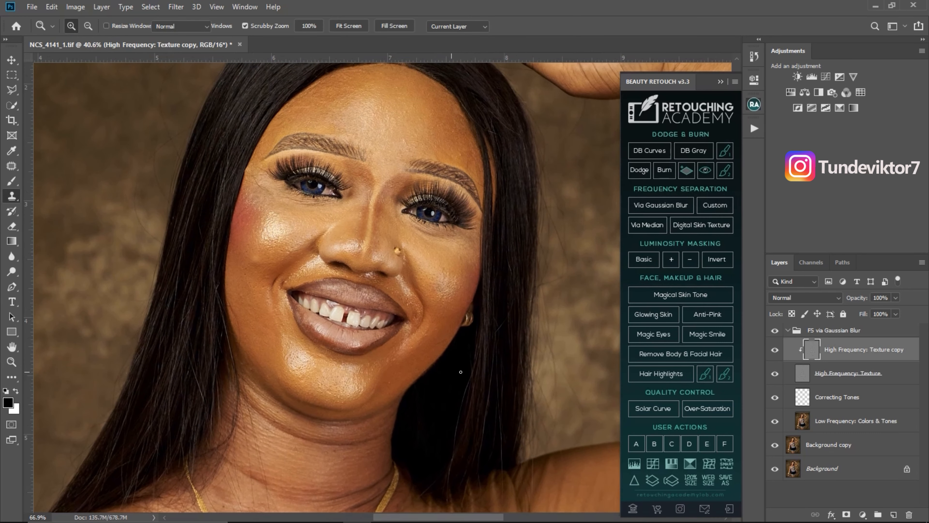
click(774, 351)
click(772, 355)
drag(391, 296, 361, 314)
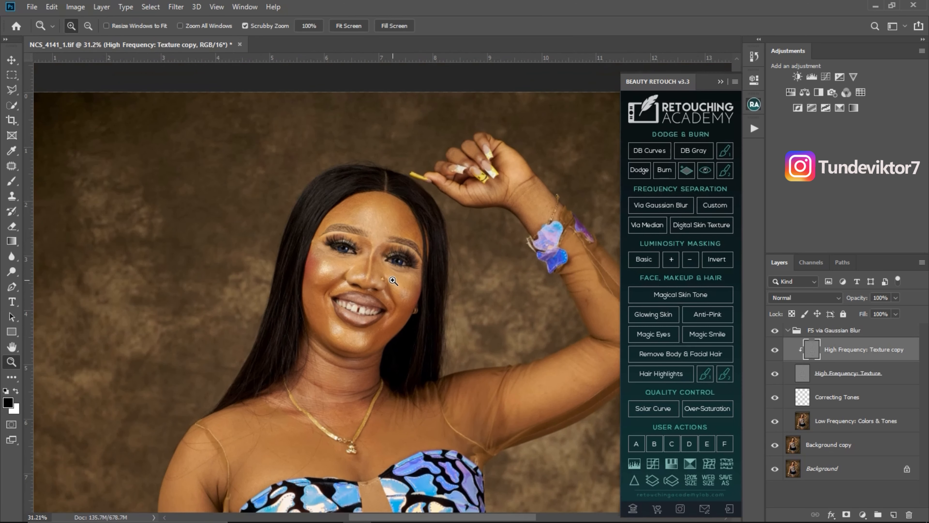
drag(392, 280, 407, 279)
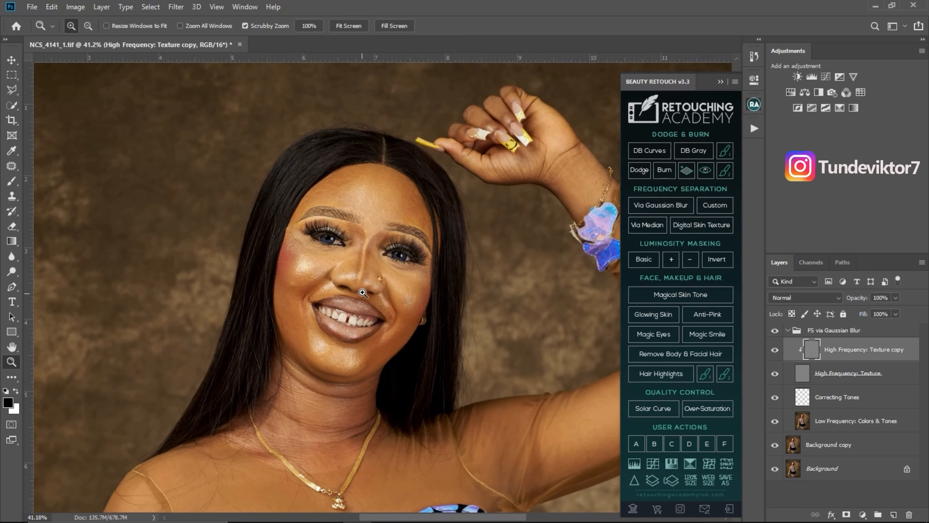
Hide the High Frequency: Texture layer and select the Correcting Tones layer
click(803, 397)
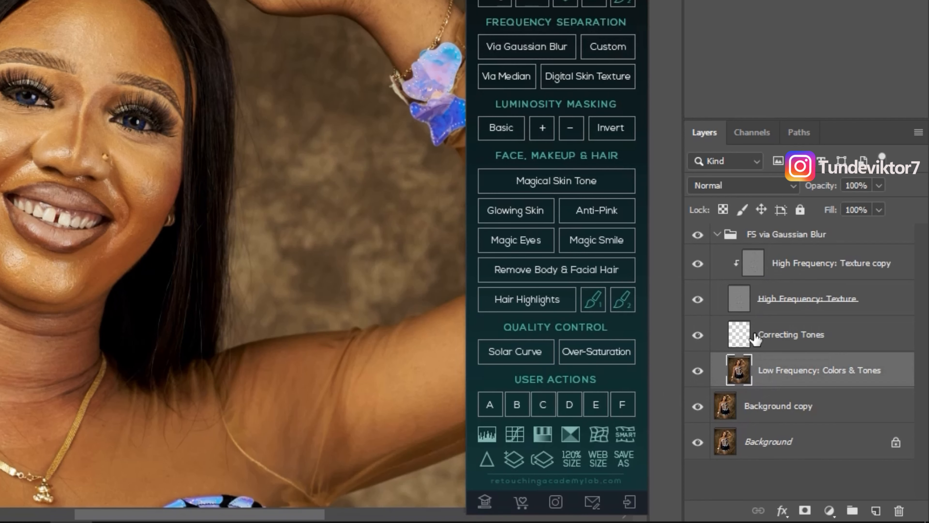
click(755, 336)
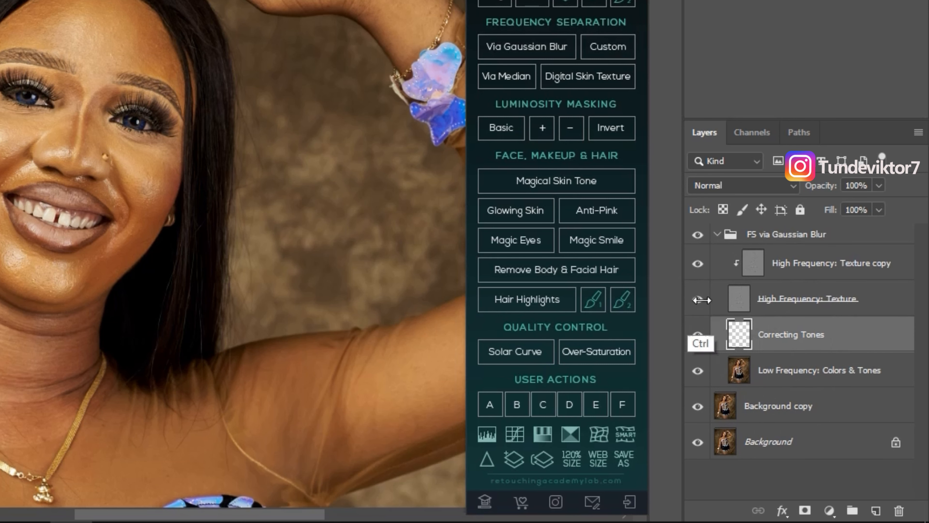
click(725, 299)
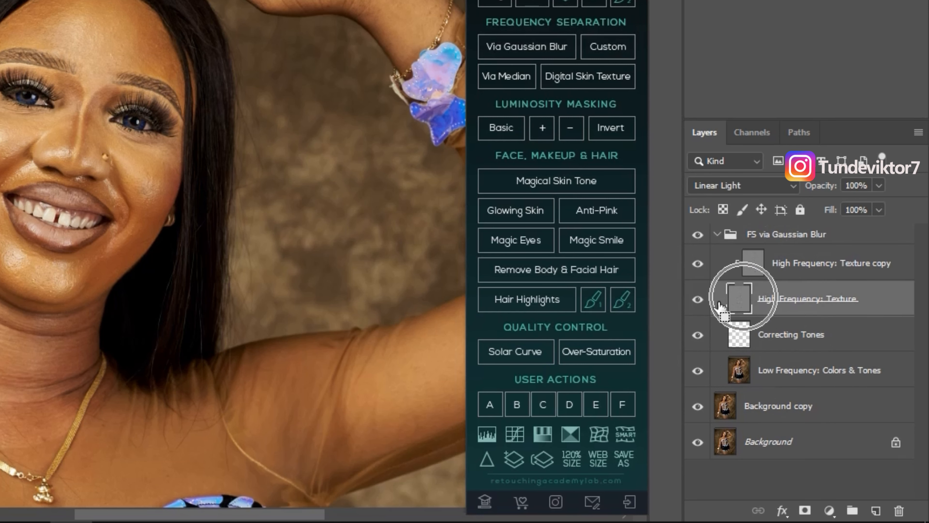
click(698, 302)
click(746, 339)
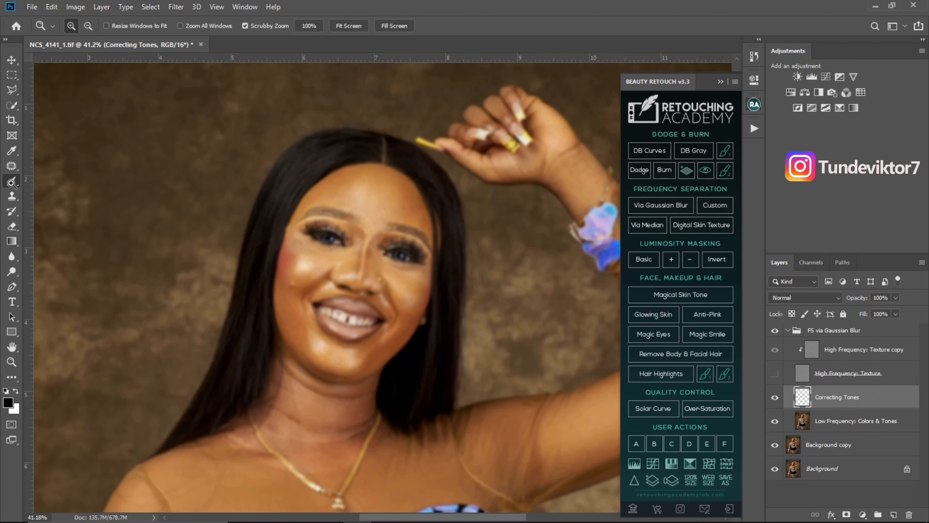
Choose the Mixer Brush with the Soft Round tip, clean the brush and enlarge it to 100 px
right_click(12, 182)
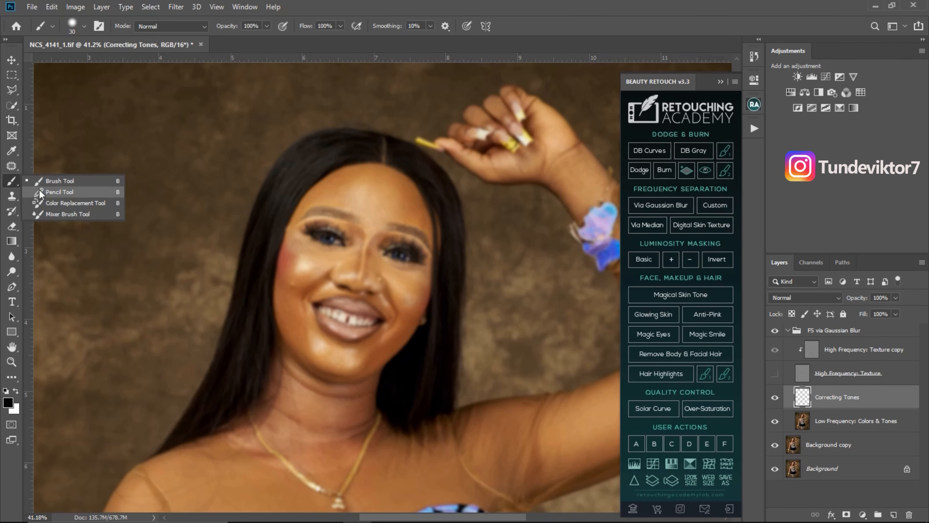
click(59, 212)
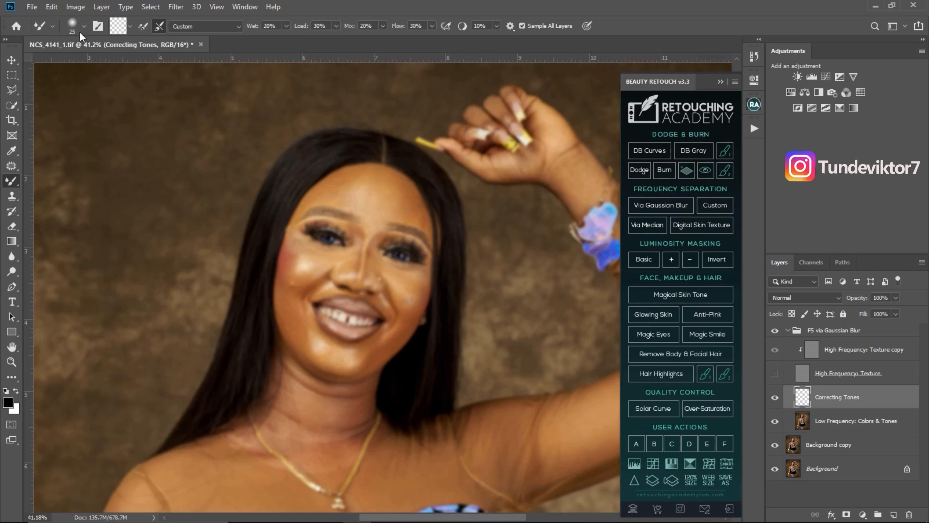
click(84, 27)
click(81, 158)
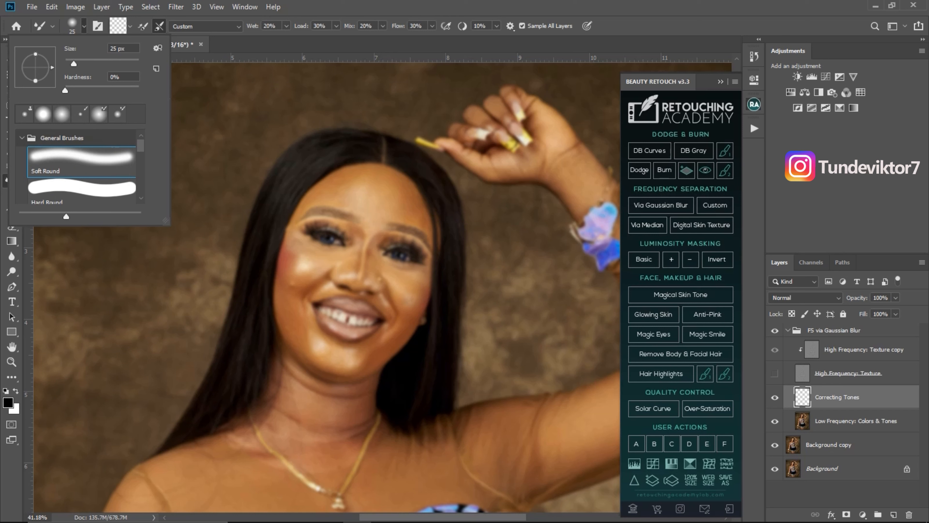
click(208, 86)
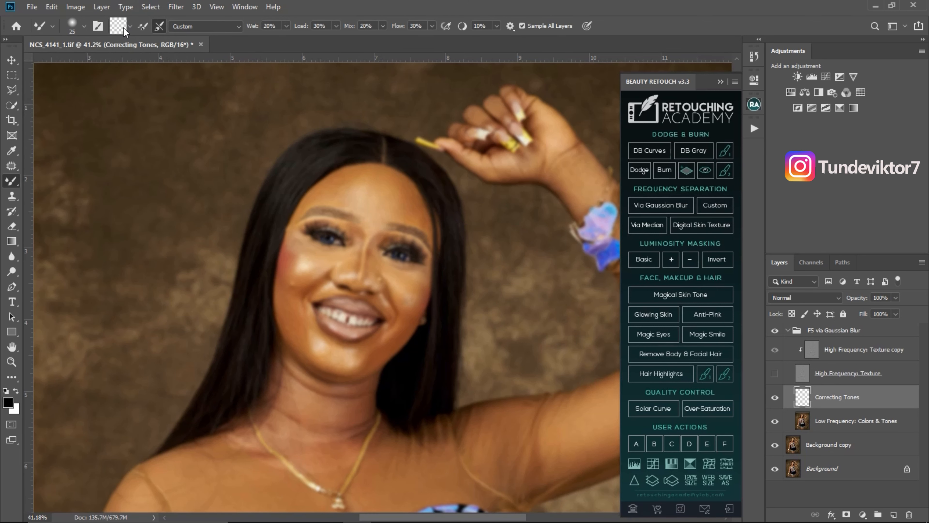
click(130, 26)
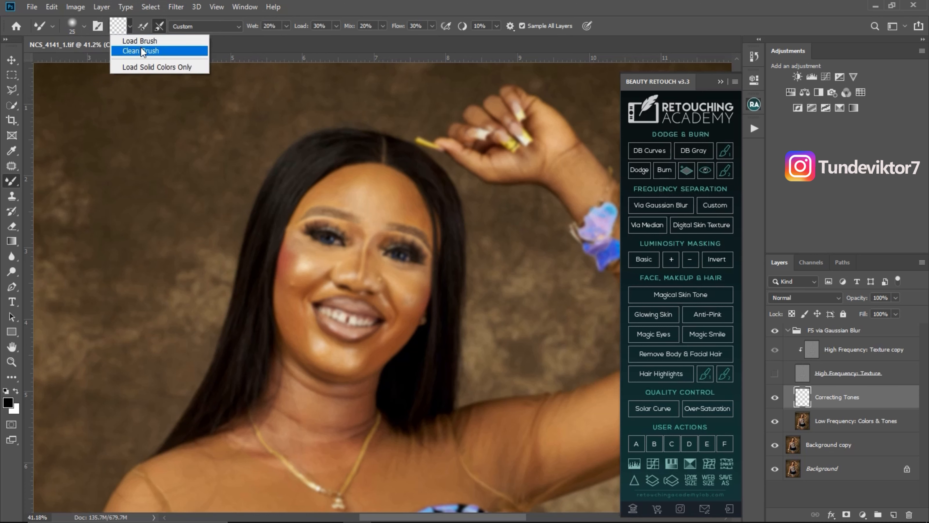
click(140, 51)
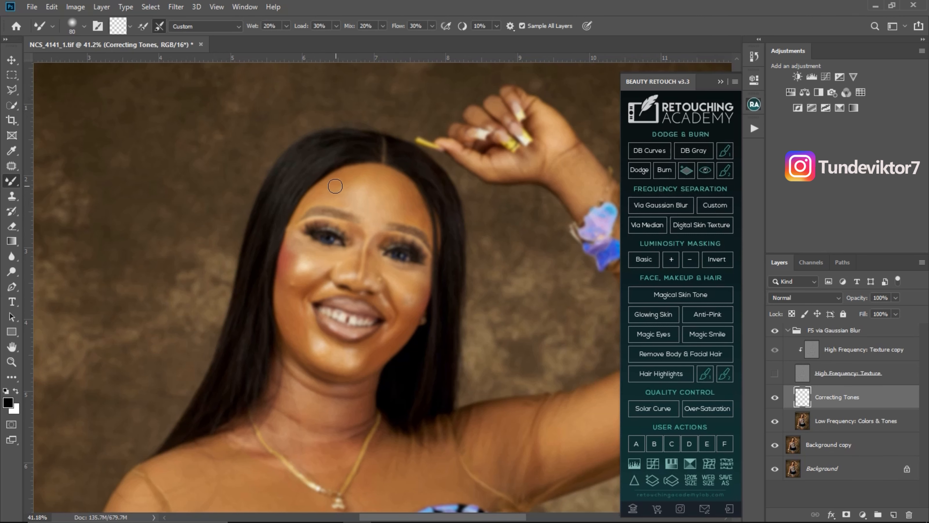
key(bracketright)
key(bracketright)
drag(371, 194, 398, 217)
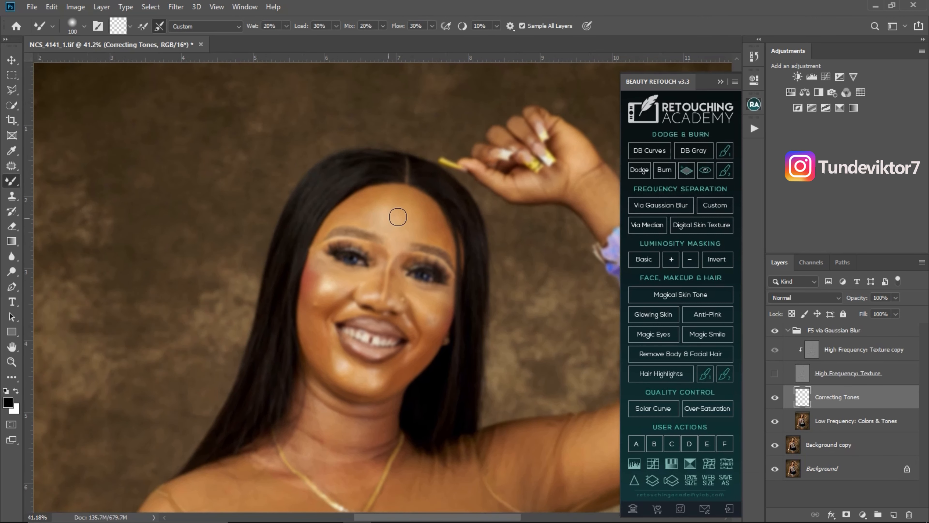
Make the High Frequency: Texture layer visible again over the face
click(775, 373)
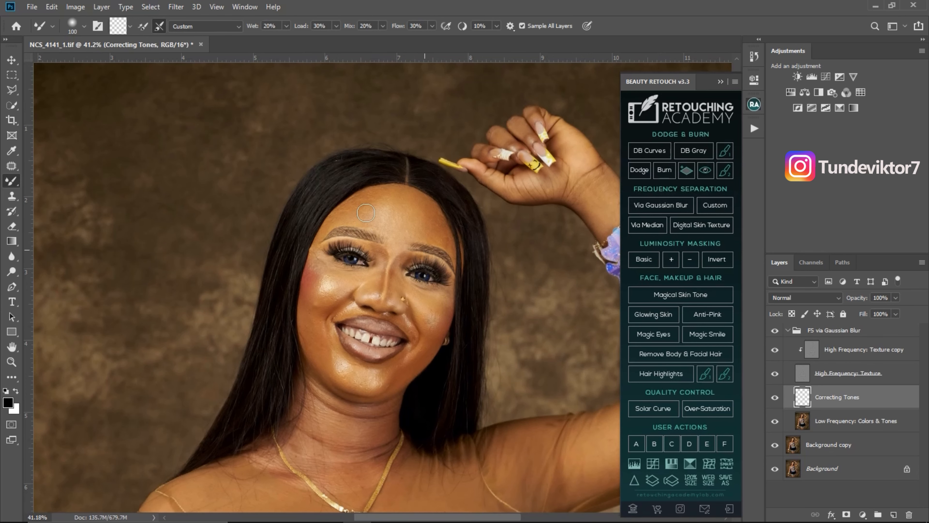
key(ctrl+space)
drag(370, 209, 394, 218)
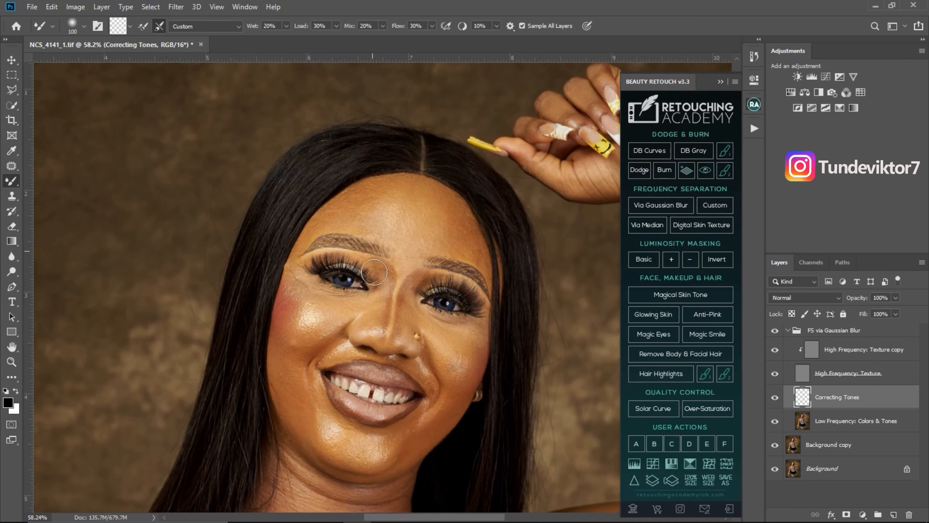
key(ctrl+space)
drag(389, 292, 416, 285)
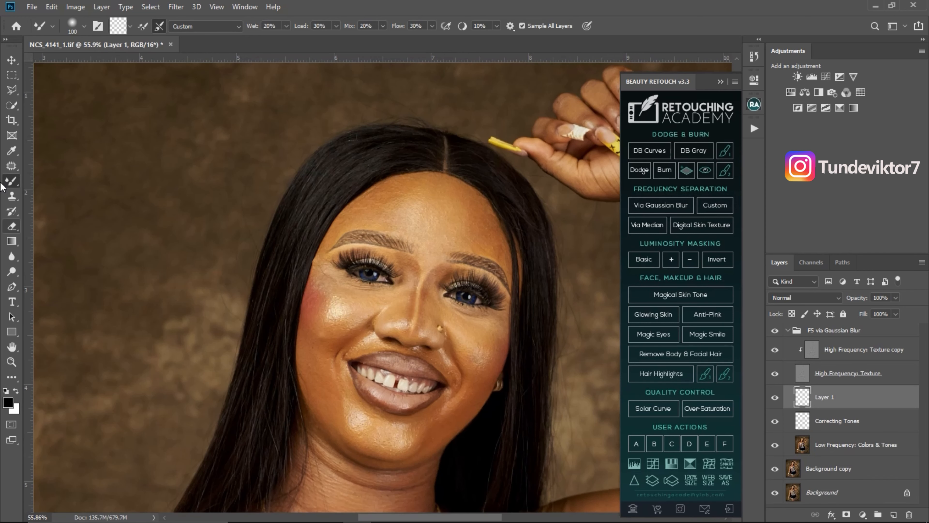
Draw black guide lines around the forehead's tone zones on Layer 1 with a 6 px Brush, and delete that layer
right_click(16, 185)
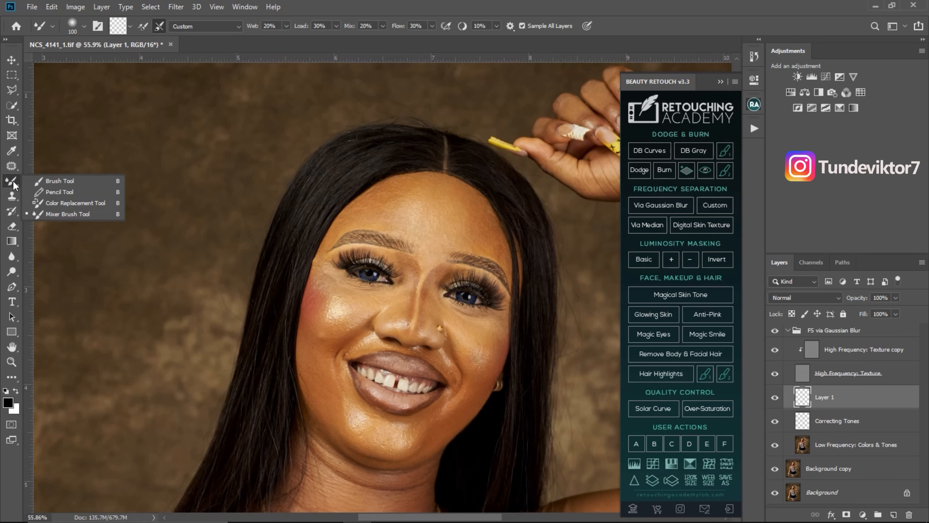
click(59, 180)
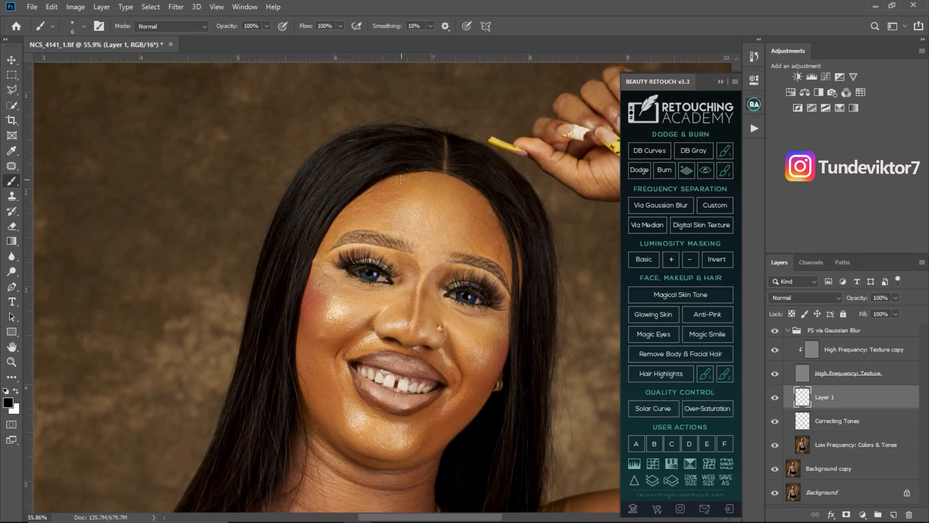
drag(412, 175, 360, 200)
mouse_move(360, 231)
mouse_down()
mouse_move(334, 237)
mouse_move(319, 257)
mouse_up()
drag(391, 187, 362, 223)
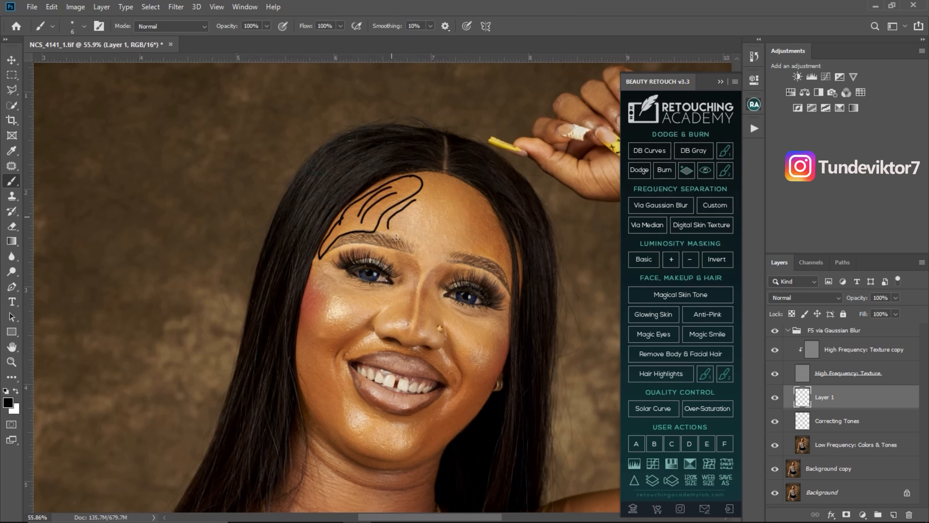
mouse_move(447, 254)
mouse_down()
mouse_move(469, 238)
mouse_move(468, 219)
mouse_up()
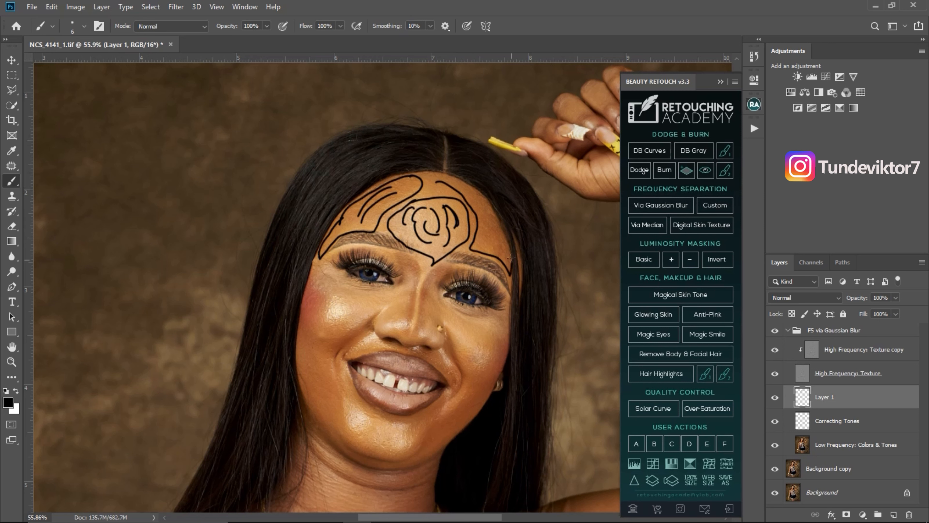
drag(455, 182, 479, 201)
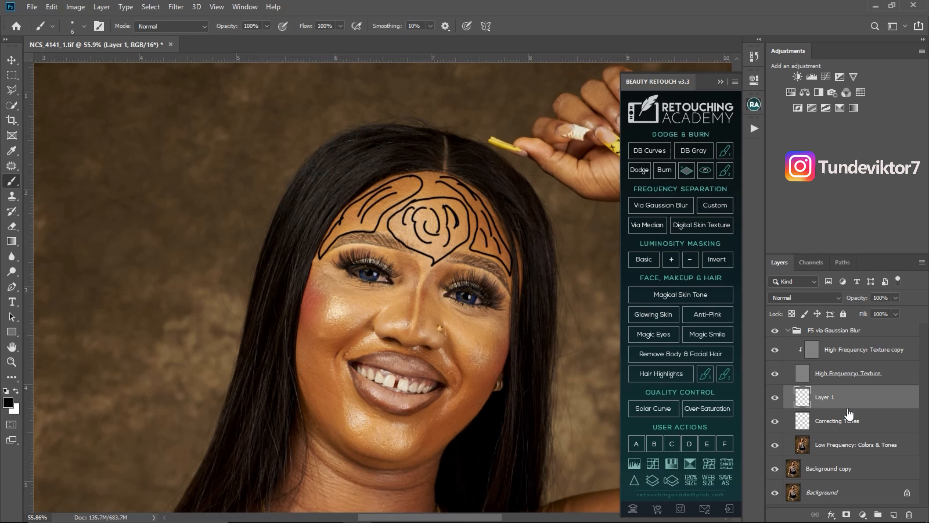
drag(862, 403, 909, 515)
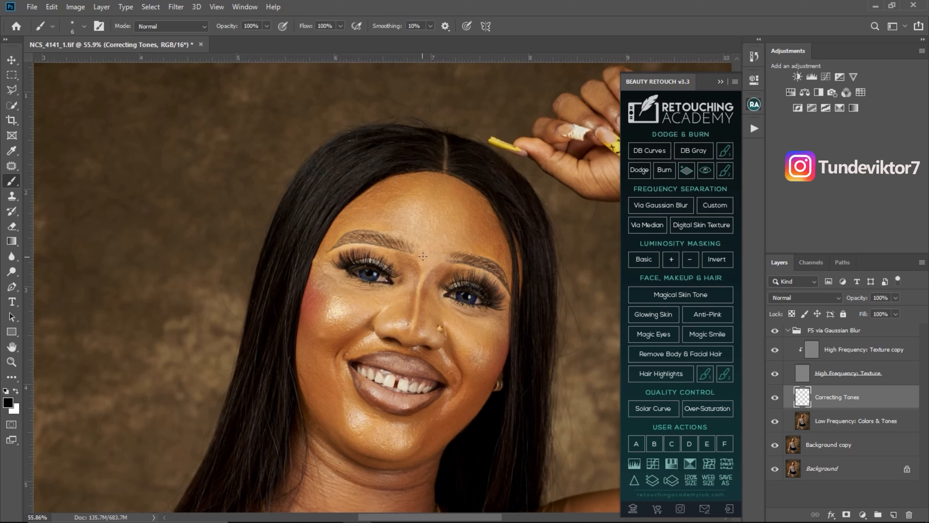
Return to the Mixer Brush on the Correcting Tones layer, with the High Frequency: Texture layer hidden
right_click(9, 185)
click(47, 209)
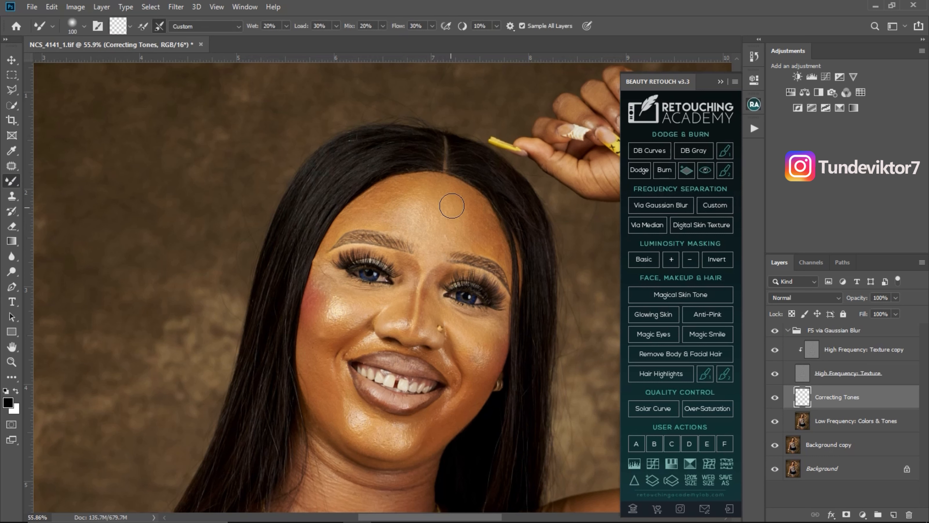
click(801, 376)
click(775, 373)
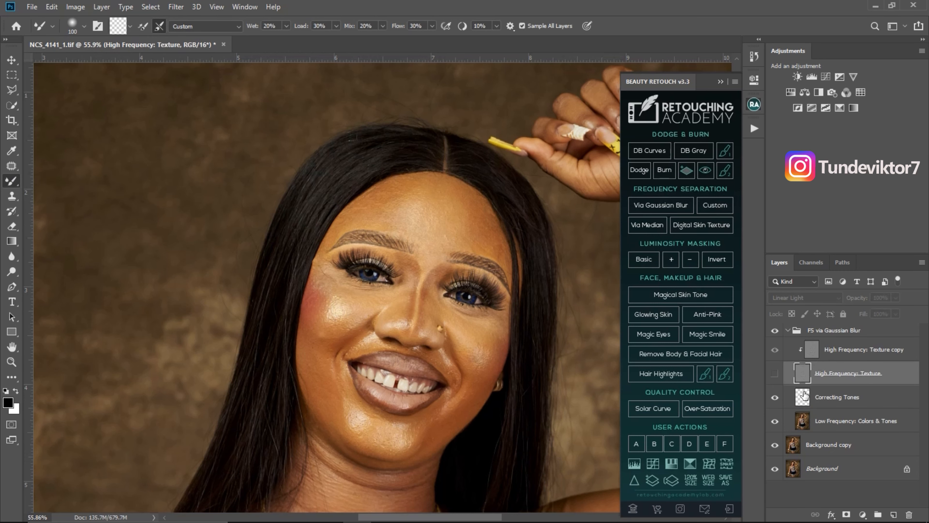
click(838, 397)
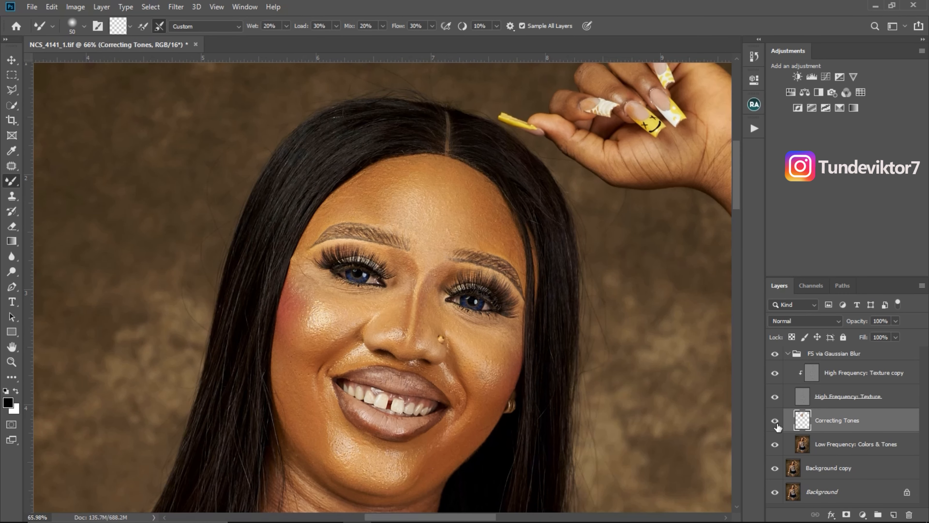
Compare the face with the Correcting Tones layer hidden and shown
click(774, 421)
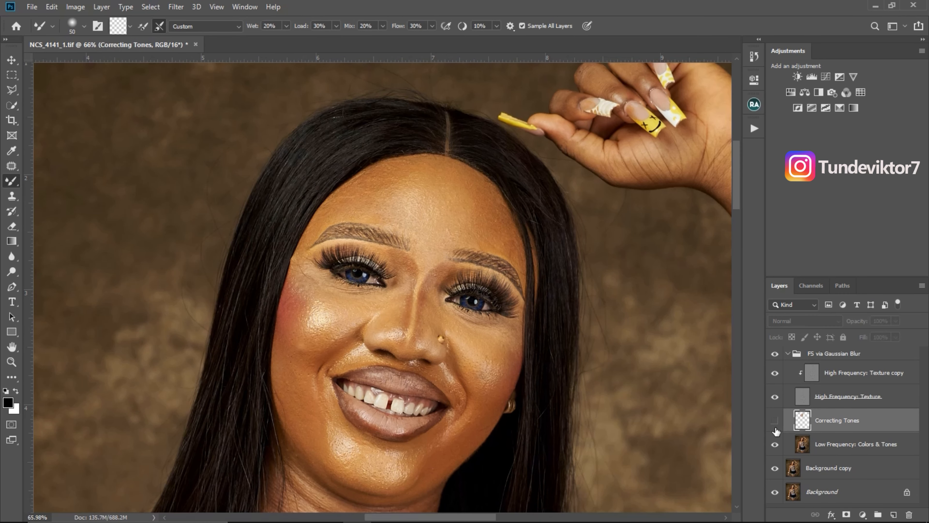
click(774, 425)
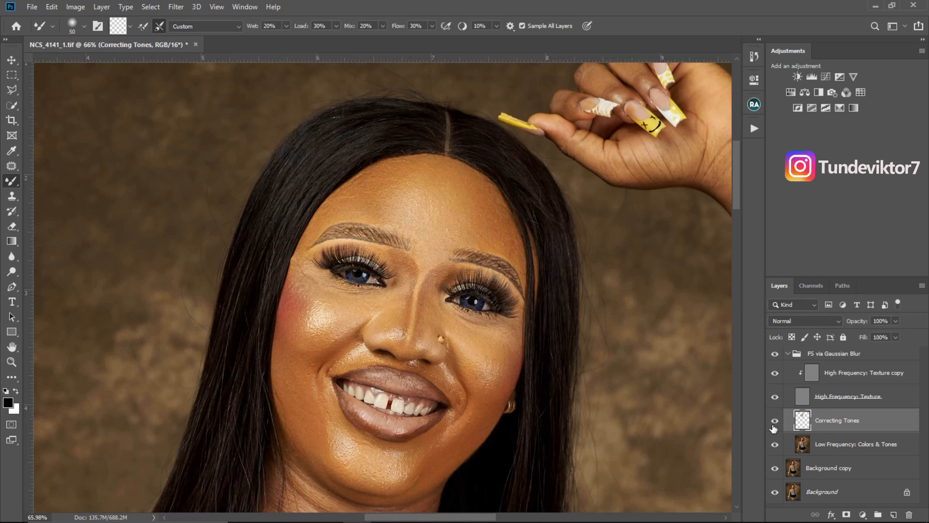
click(775, 425)
click(774, 423)
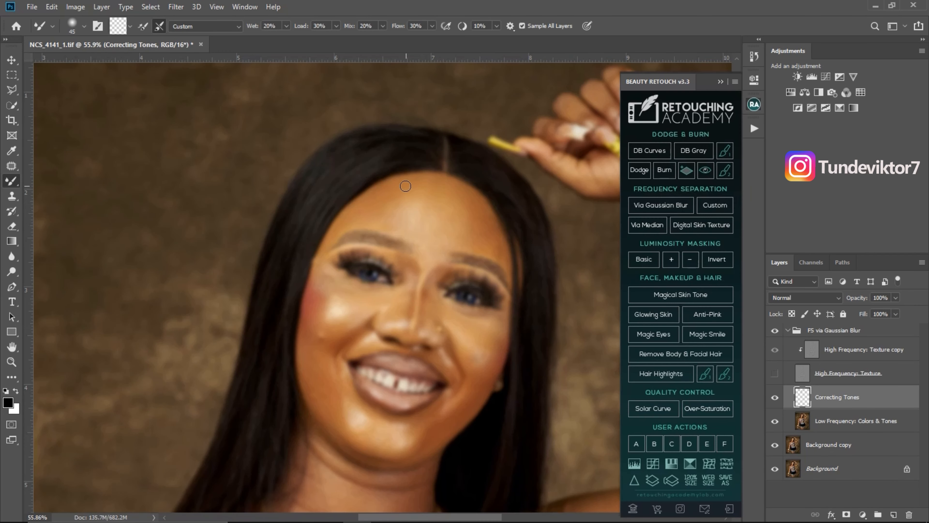
Blend the uneven skin tones on the forehead with the Mixer Brush on the Correcting Tones layer, varying the brush size
key(bracketright)
key(bracketright)
key(bracketright)
key(bracketright)
mouse_move(423, 183)
mouse_down()
mouse_move(377, 207)
mouse_move(395, 202)
mouse_move(414, 215)
mouse_up()
key(bracketleft)
key(bracketleft)
key(bracketright)
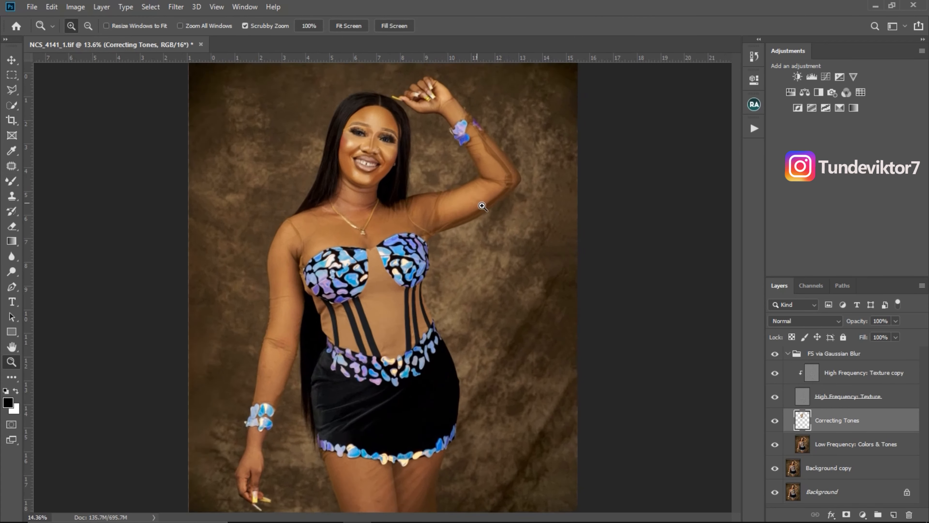
Examine the skin tones on the arms, chest, torso and hands for remaining unevenness
drag(483, 204, 507, 184)
drag(293, 312, 311, 311)
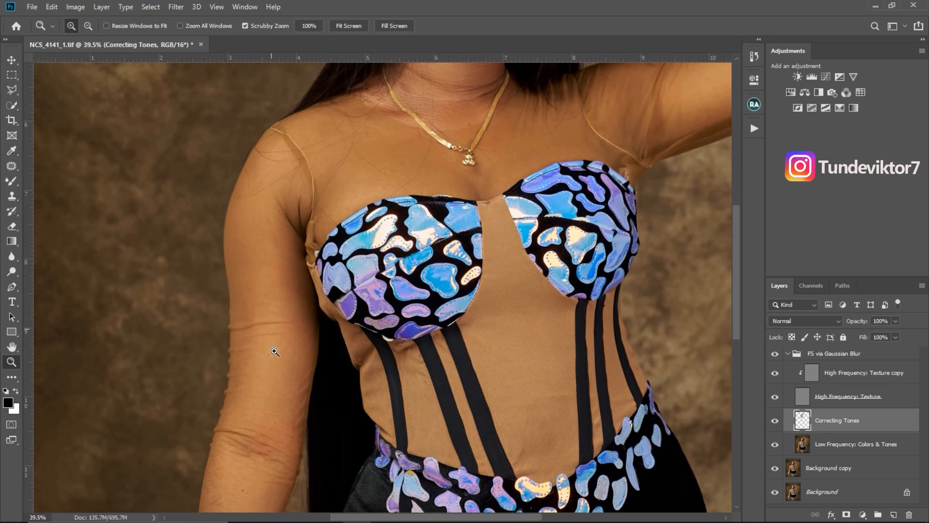
scroll(402, 313, down, 3)
drag(433, 315, 382, 312)
drag(465, 284, 456, 347)
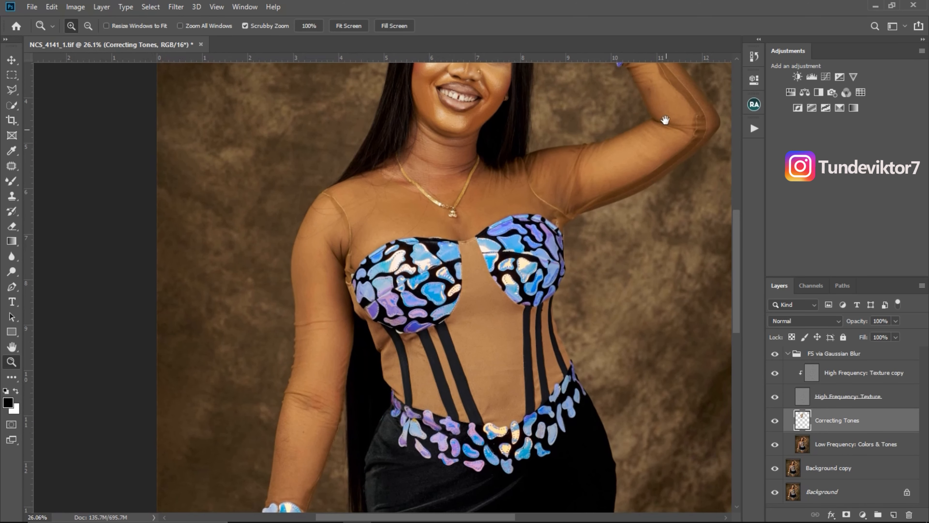
drag(664, 120, 653, 187)
drag(469, 285, 485, 189)
drag(398, 368, 418, 281)
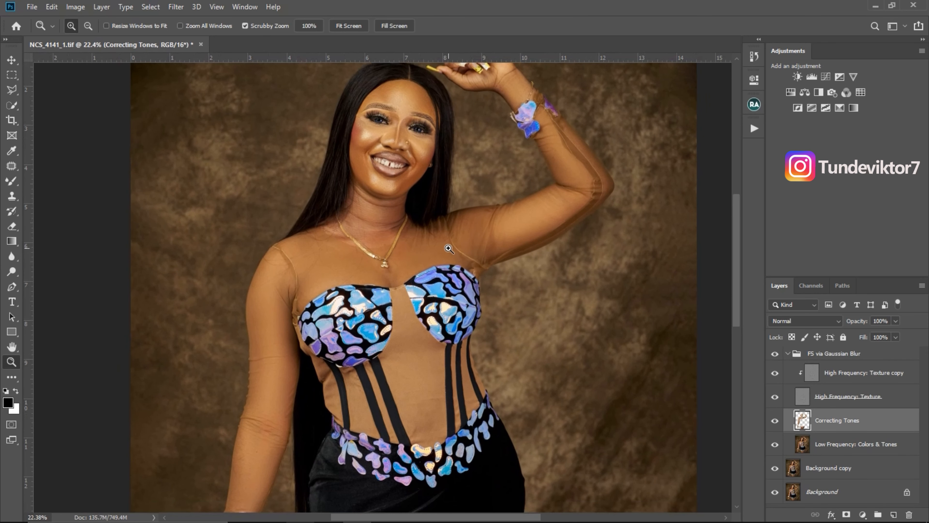
drag(448, 249, 456, 329)
drag(427, 220, 441, 237)
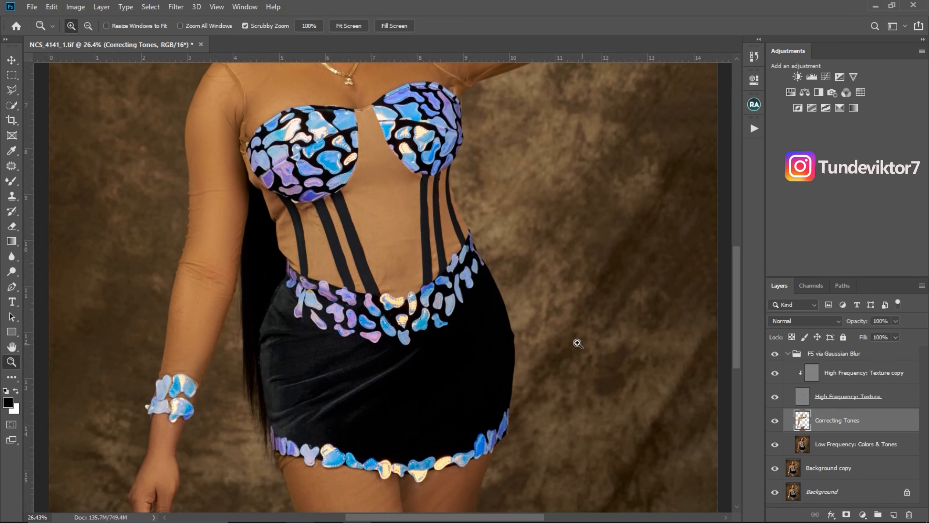
drag(576, 342, 516, 325)
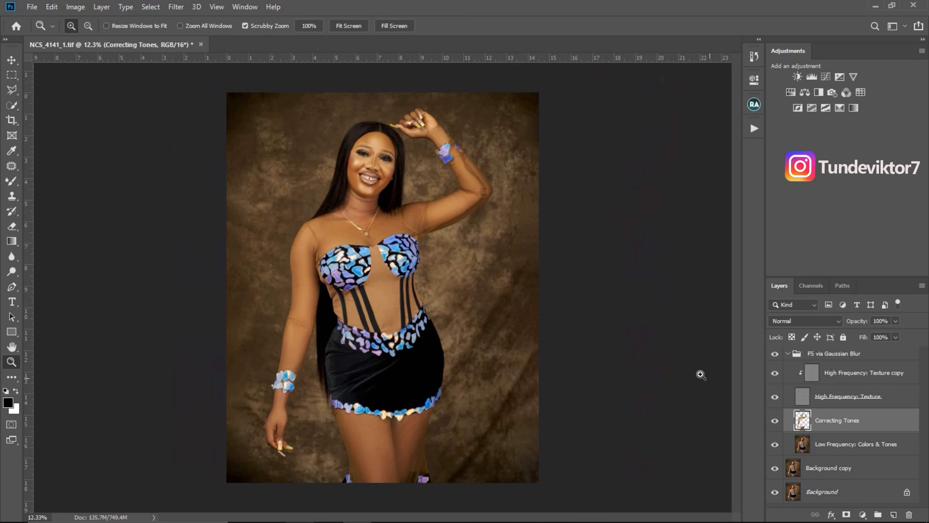
Compare the full portrait with the Correcting Tones layer hidden and shown, and inspect the face and upper body closely
click(775, 420)
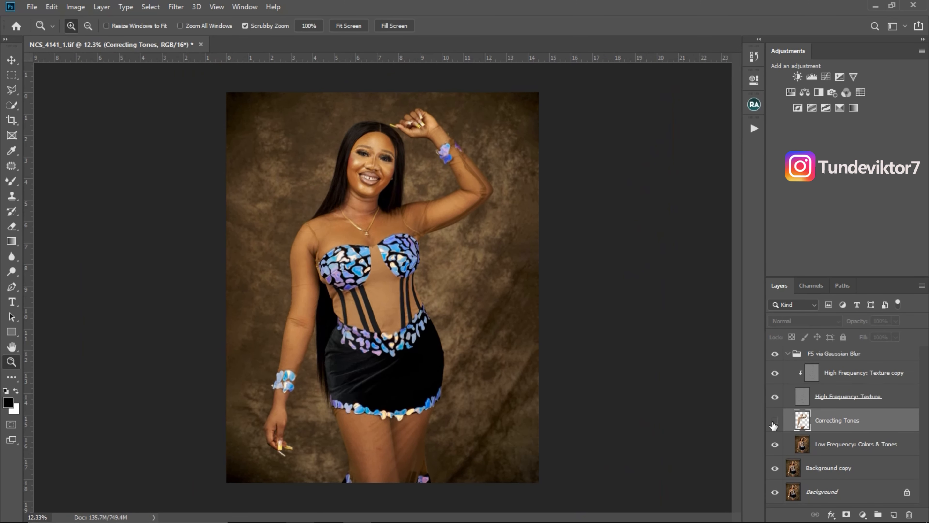
click(775, 423)
mouse_move(376, 181)
mouse_down()
mouse_move(423, 207)
mouse_move(414, 176)
mouse_move(392, 182)
mouse_up()
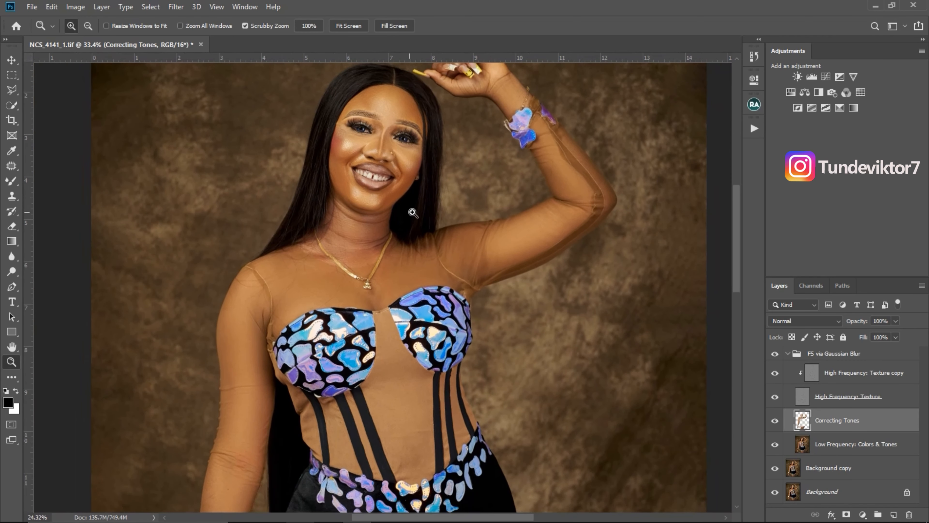
drag(420, 222, 411, 197)
drag(451, 268, 416, 270)
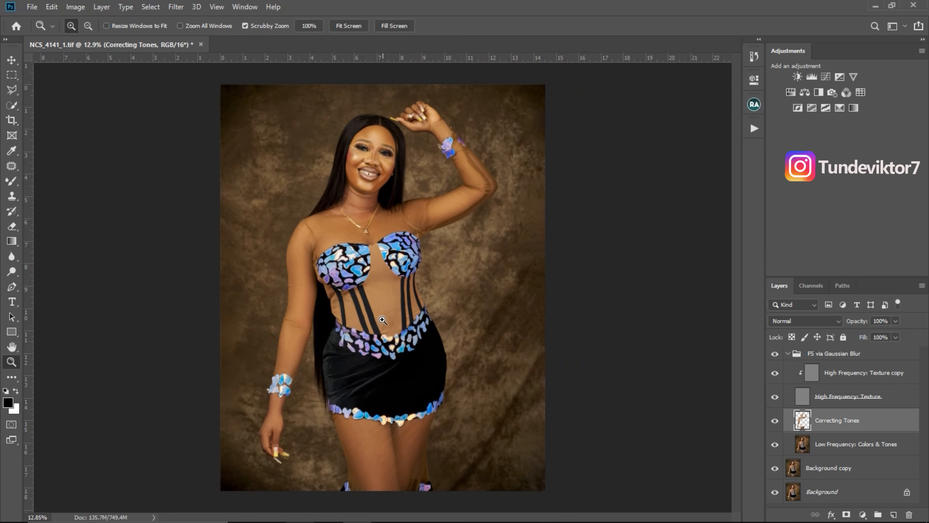
drag(369, 169, 390, 192)
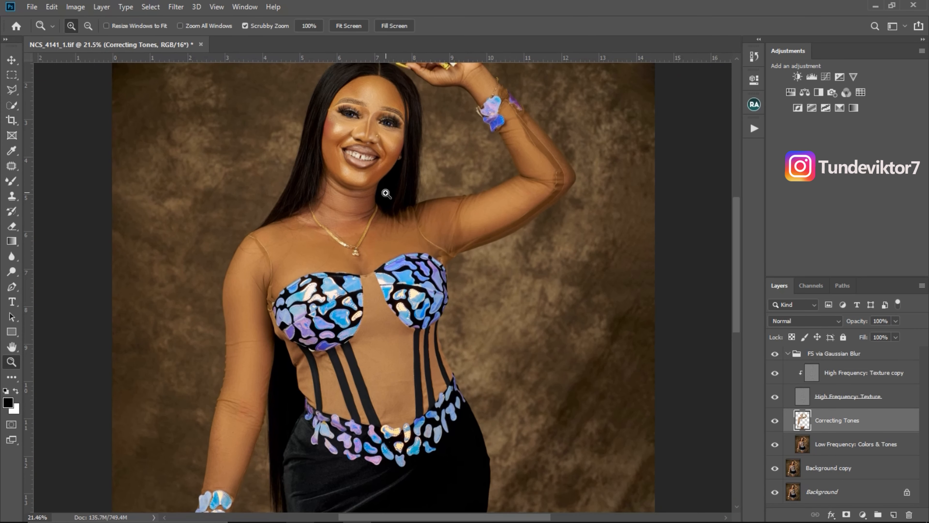
click(384, 154)
drag(378, 166, 402, 225)
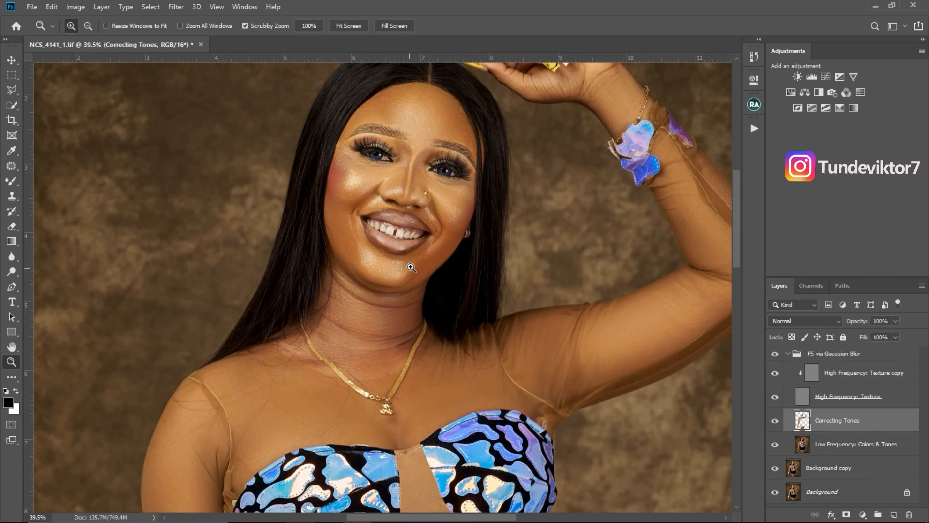
drag(406, 247, 409, 249)
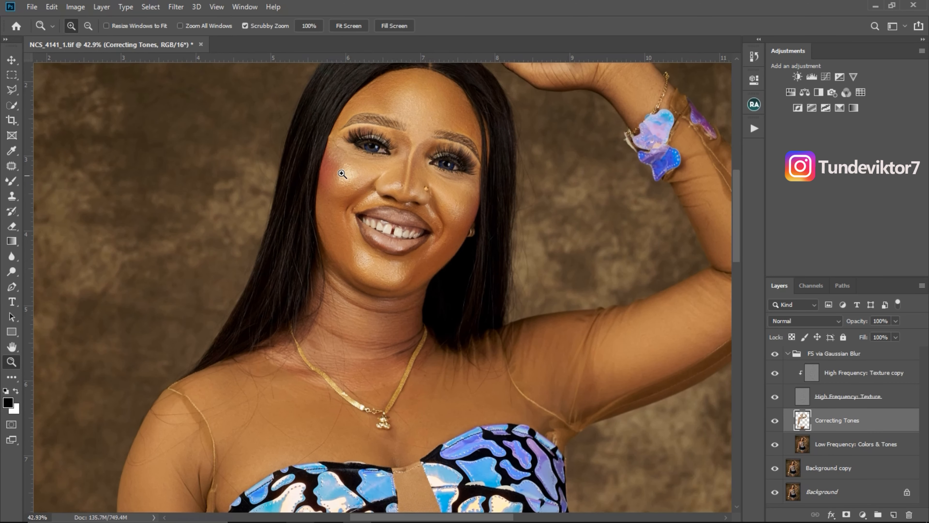
mouse_move(408, 285)
mouse_down()
mouse_move(400, 277)
mouse_move(427, 289)
mouse_move(417, 294)
mouse_up()
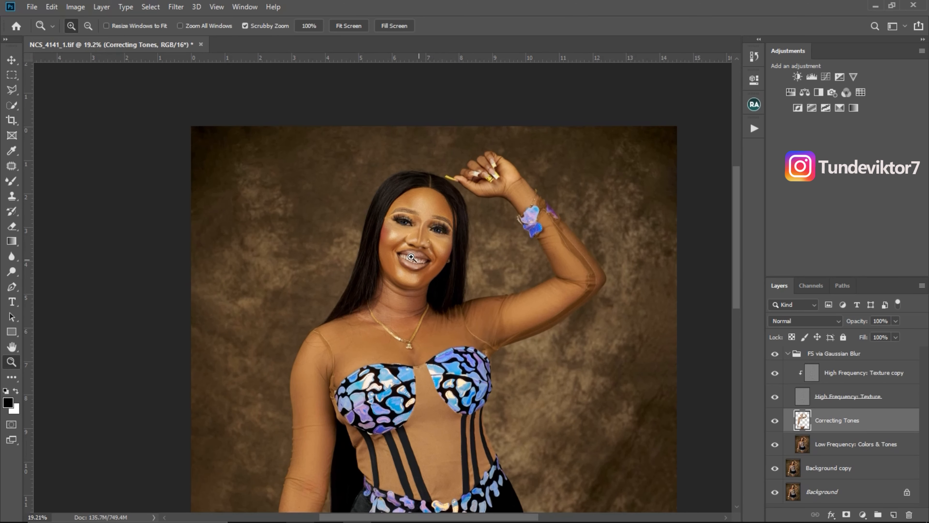
drag(431, 265, 435, 256)
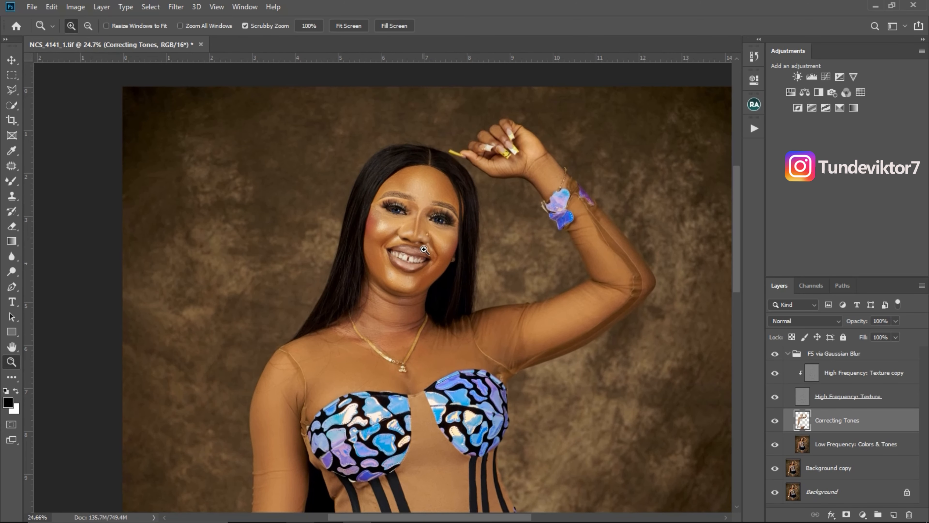
drag(430, 220, 471, 244)
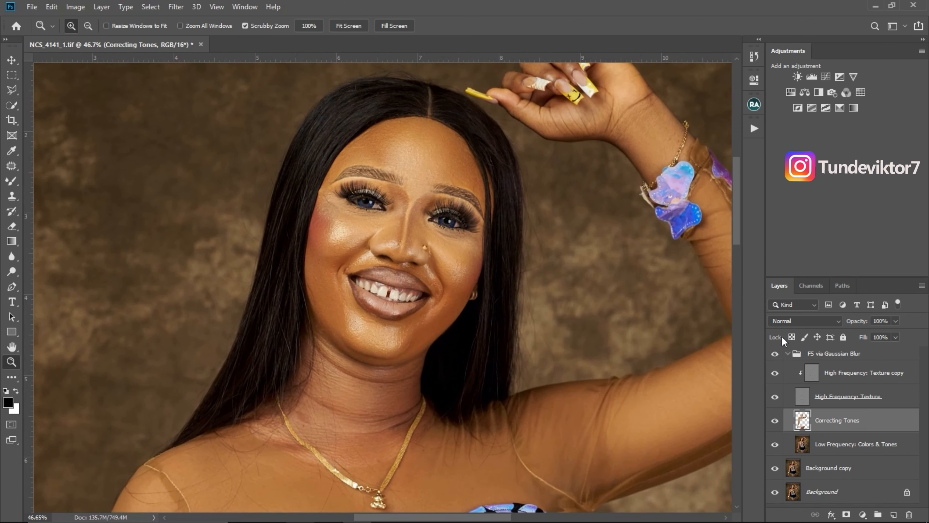
Collapse the FS via Gaussian Blur group and add a Vibrance adjustment layer above it with strongly reduced saturation
click(787, 354)
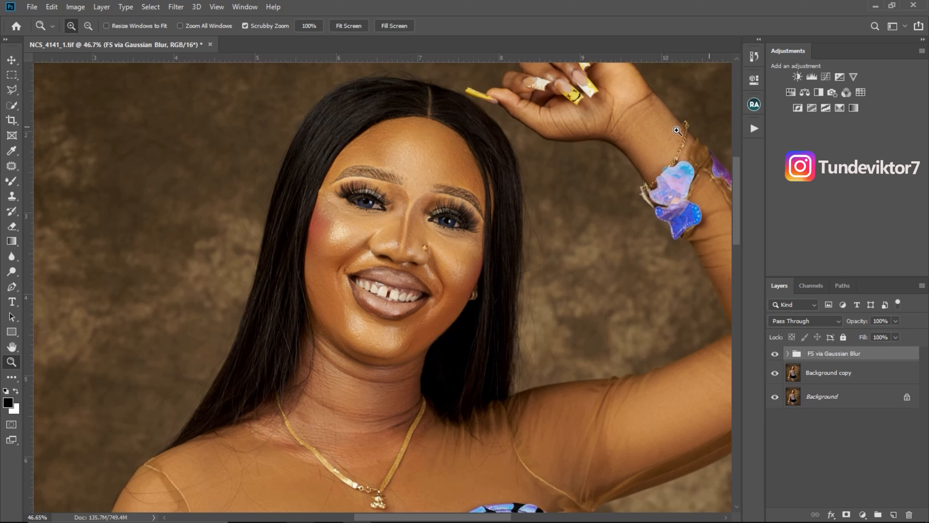
click(854, 77)
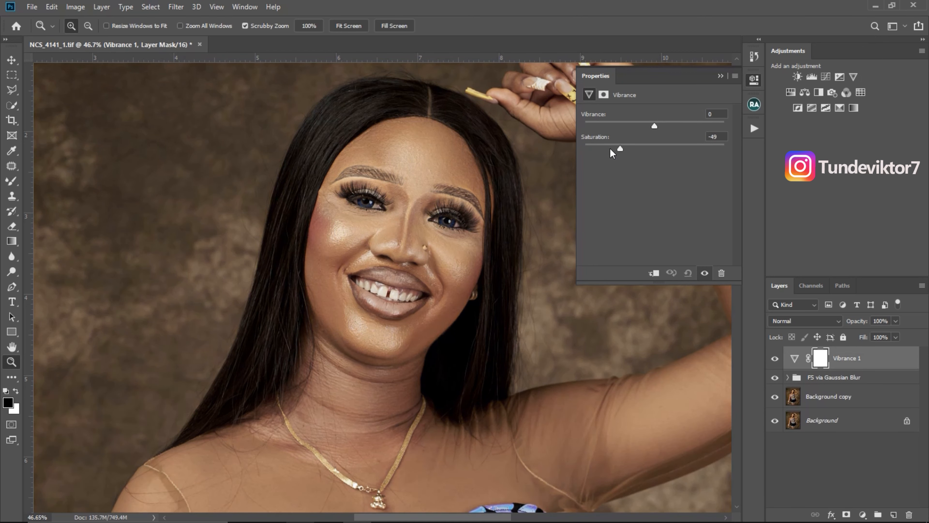
drag(610, 150, 610, 149)
click(721, 77)
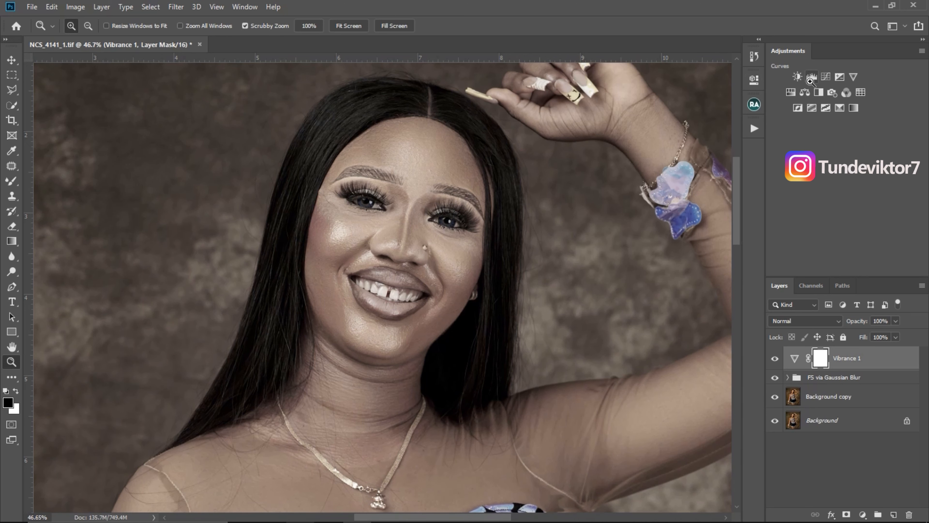
Add a Curves adjustment layer and raise the midtones of the RGB curve to brighten the image
click(827, 78)
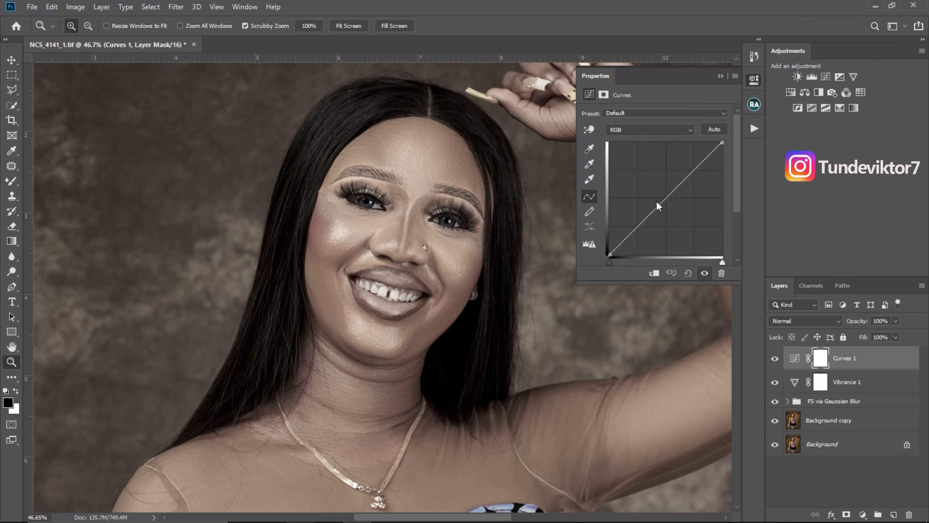
drag(665, 201, 660, 191)
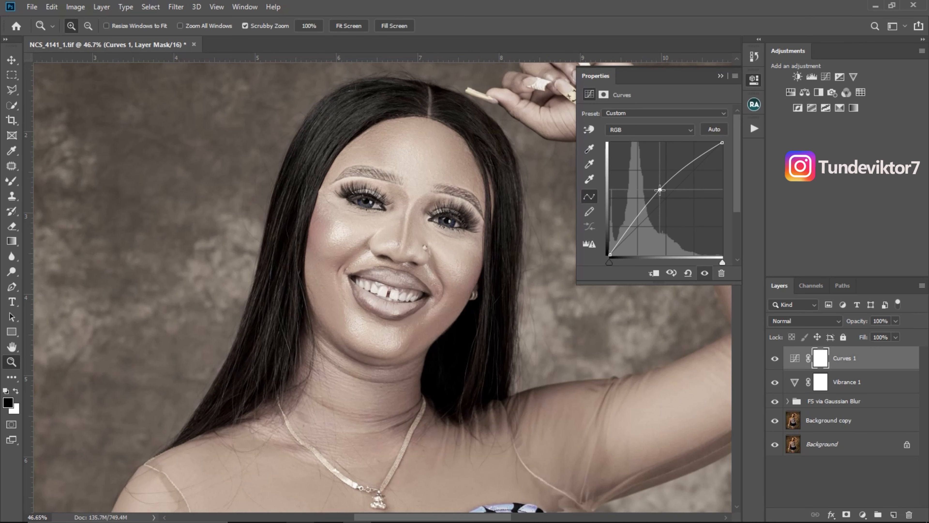
click(720, 77)
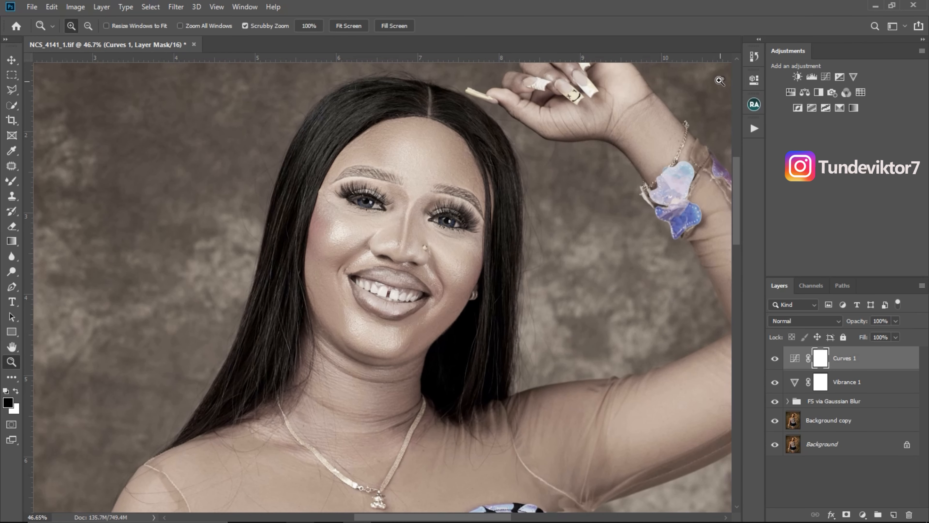
Add a Photo Filter adjustment layer using Cooling Filter (80) at 5% density
click(832, 93)
click(658, 114)
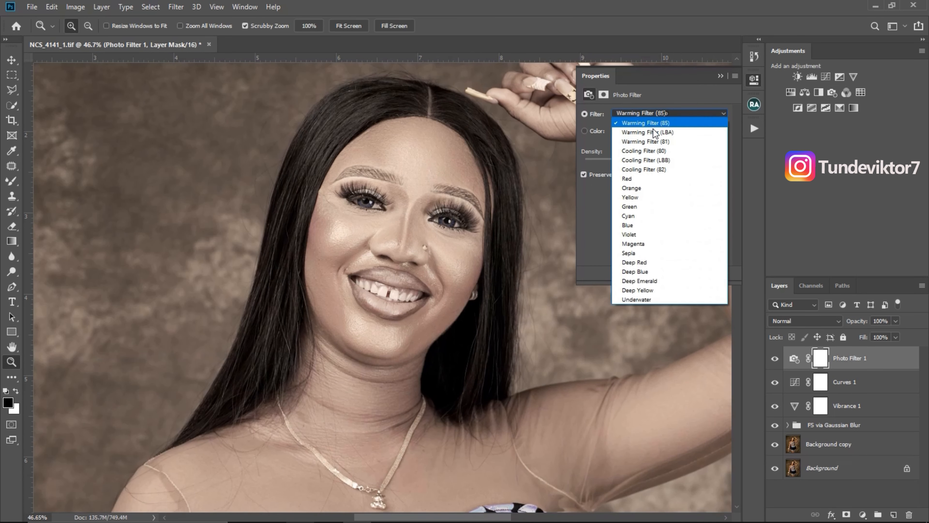
click(655, 151)
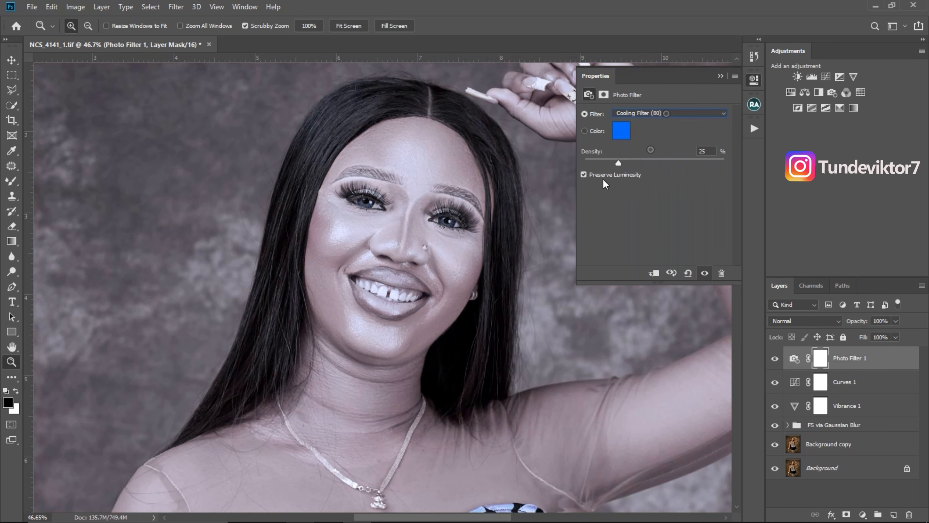
drag(604, 164, 590, 164)
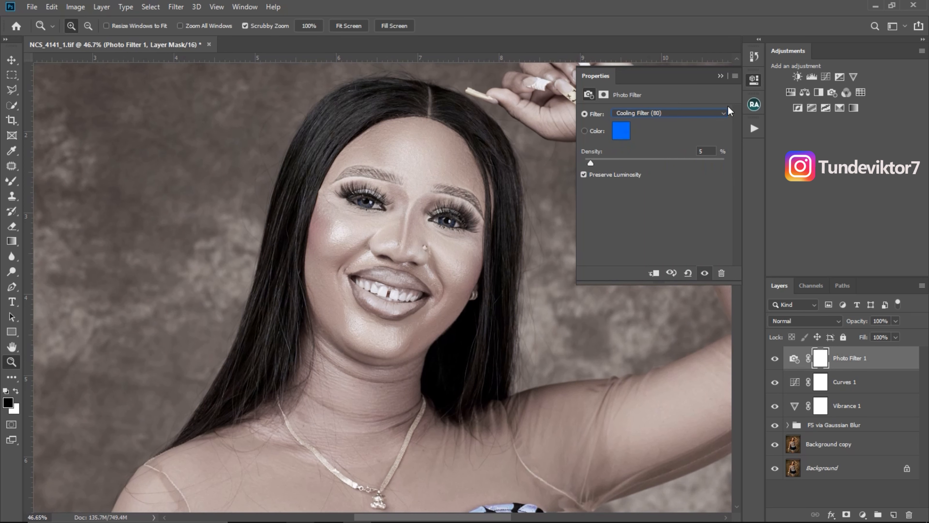
click(720, 76)
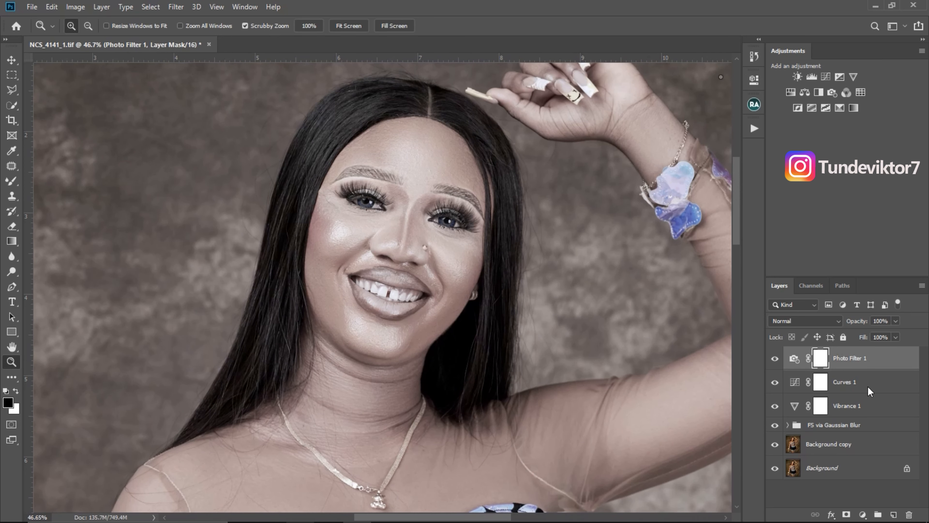
Group the Photo Filter, Curves and Vibrance layers, and add a layer mask to the group inverted to black
shift+click(858, 402)
click(860, 358)
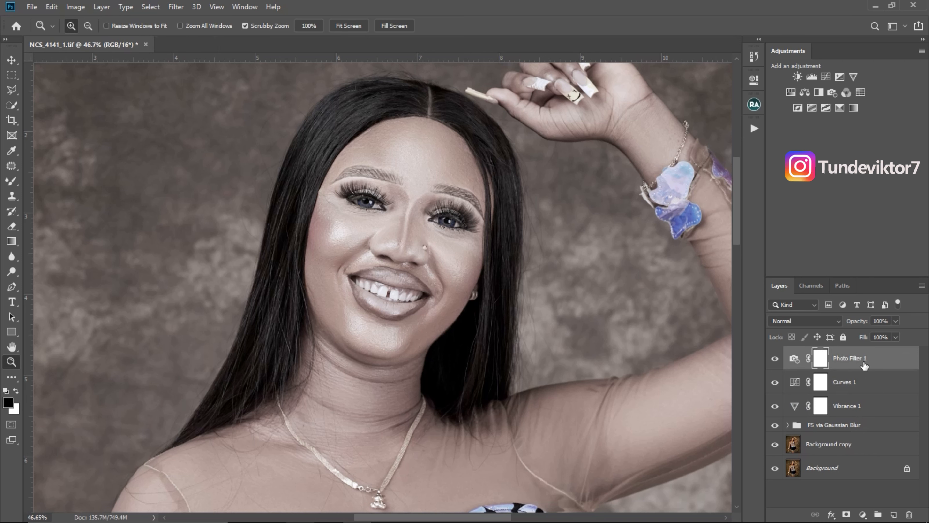
ctrl+click(859, 390)
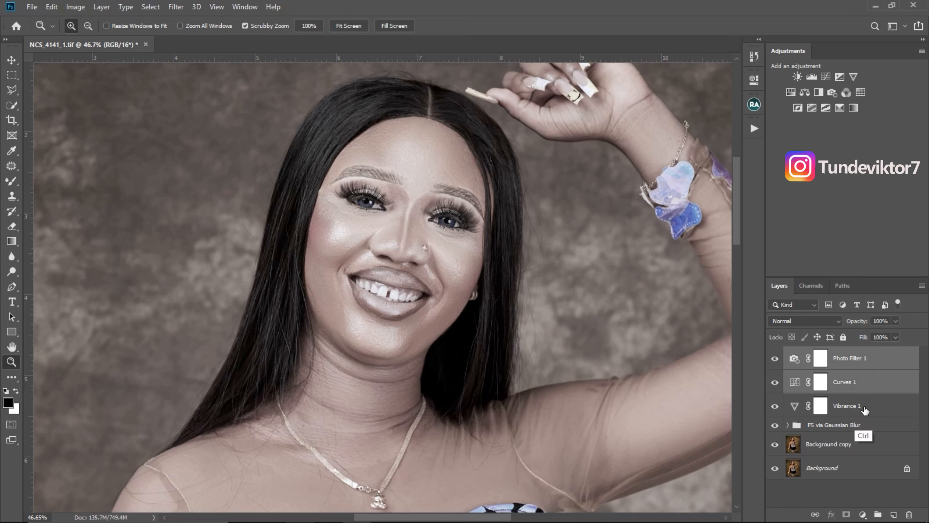
ctrl+click(862, 407)
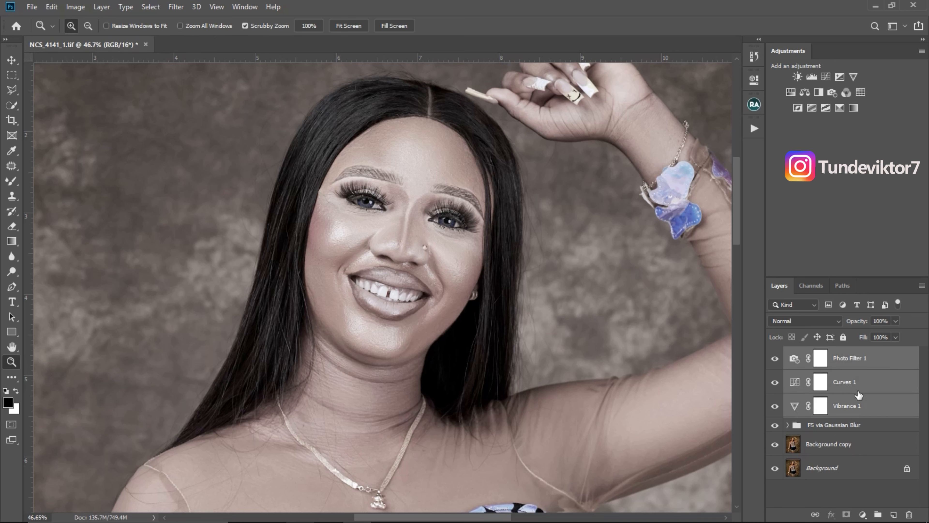
key(ctrl+g)
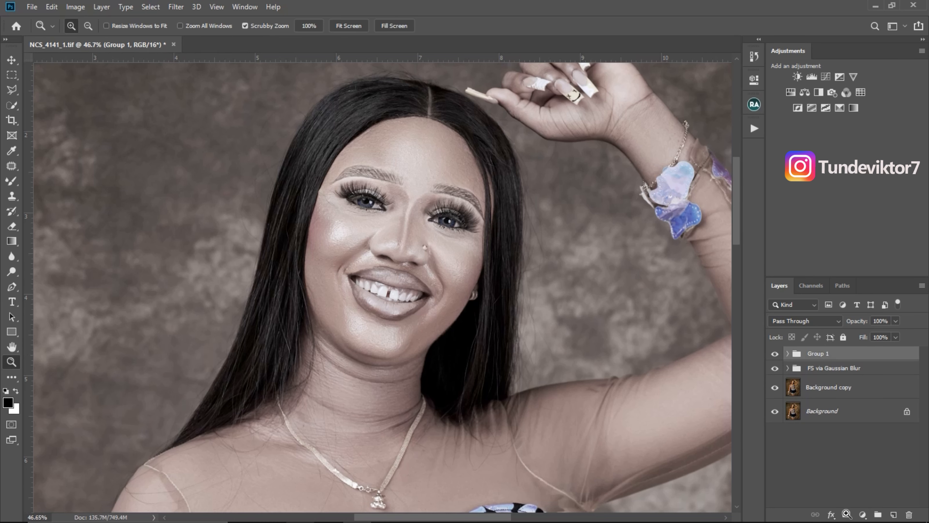
click(846, 514)
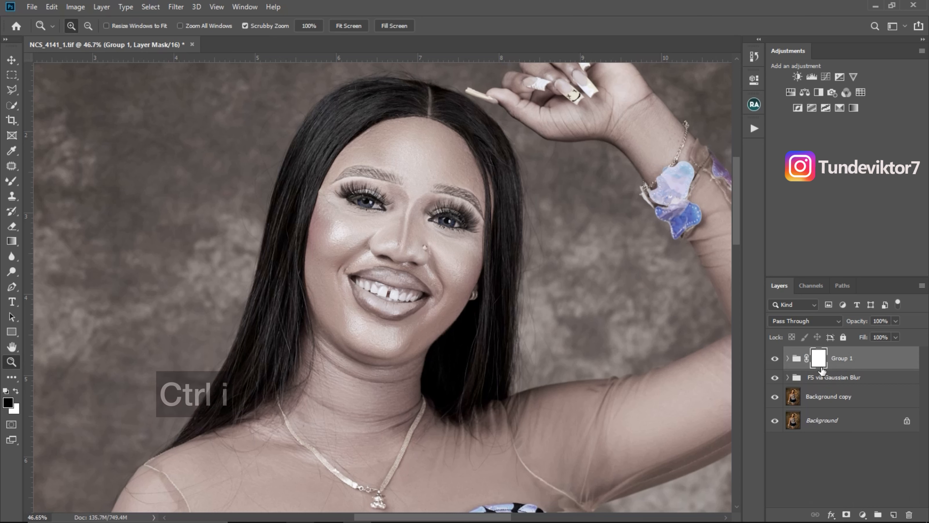
key(ctrl+i)
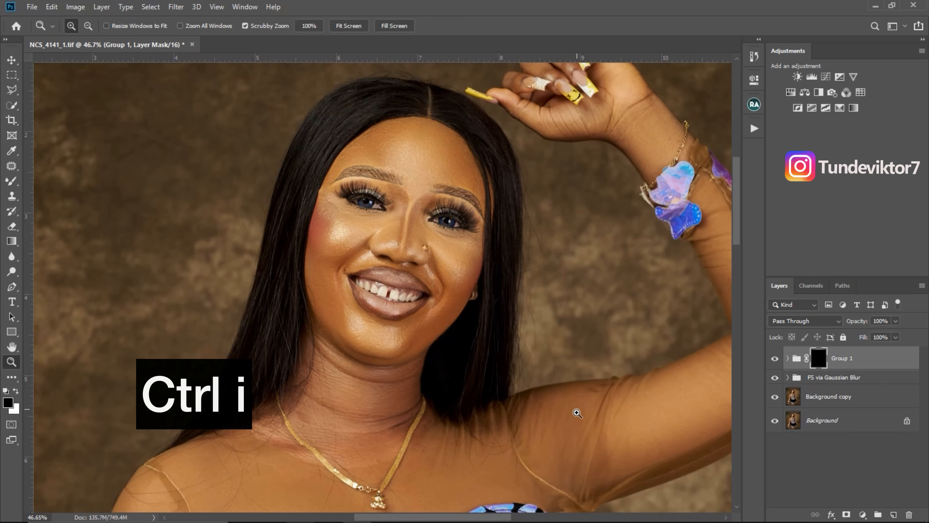
Set up the regular Brush with the Soft Round tip and white as foreground colour for painting on Group 1's mask over the face
click(12, 181)
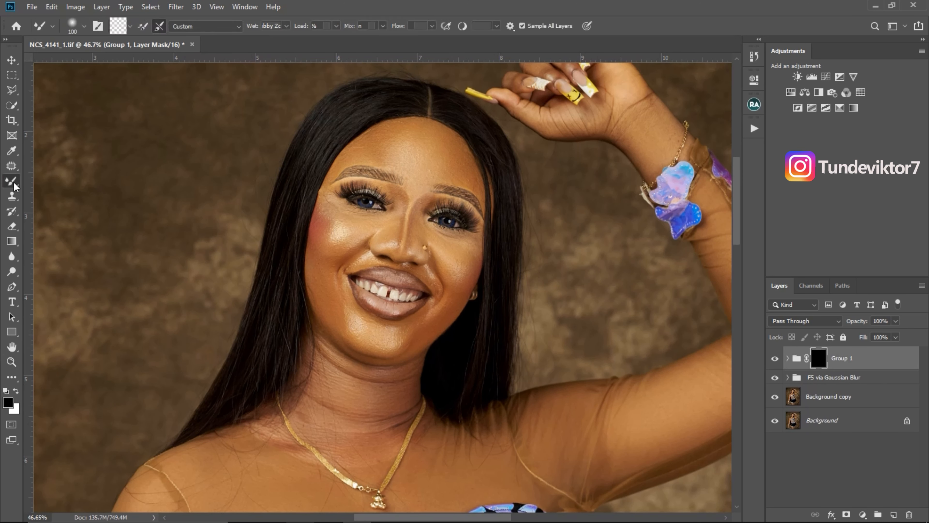
right_click(11, 181)
click(57, 181)
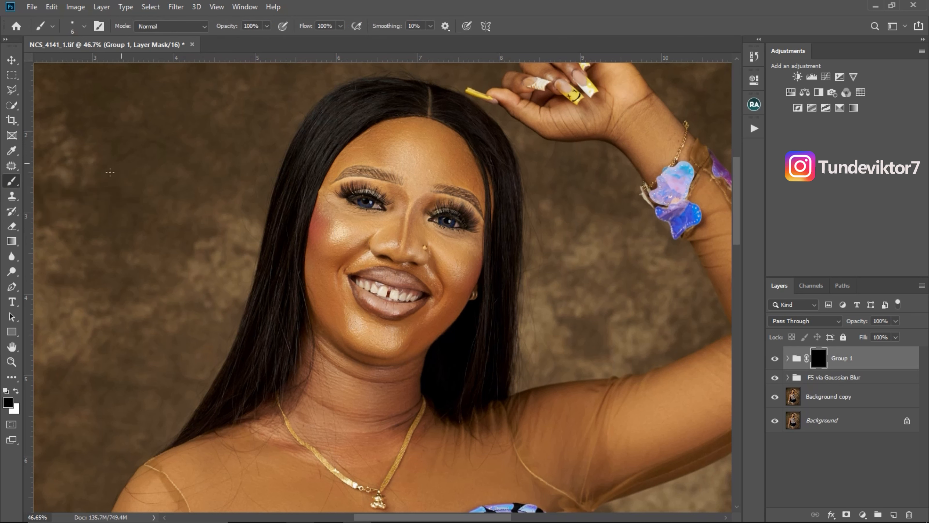
click(82, 29)
click(65, 164)
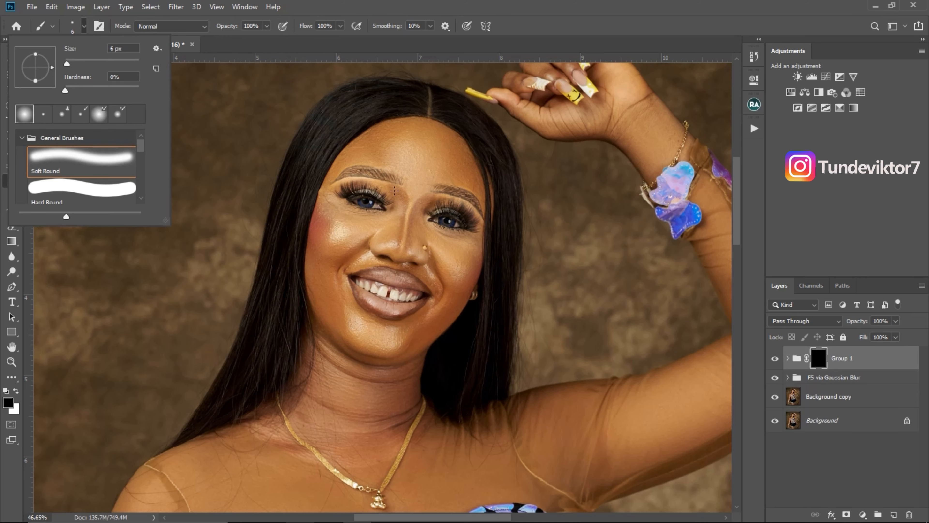
key(Escape)
key(z)
drag(379, 203, 445, 244)
key(b)
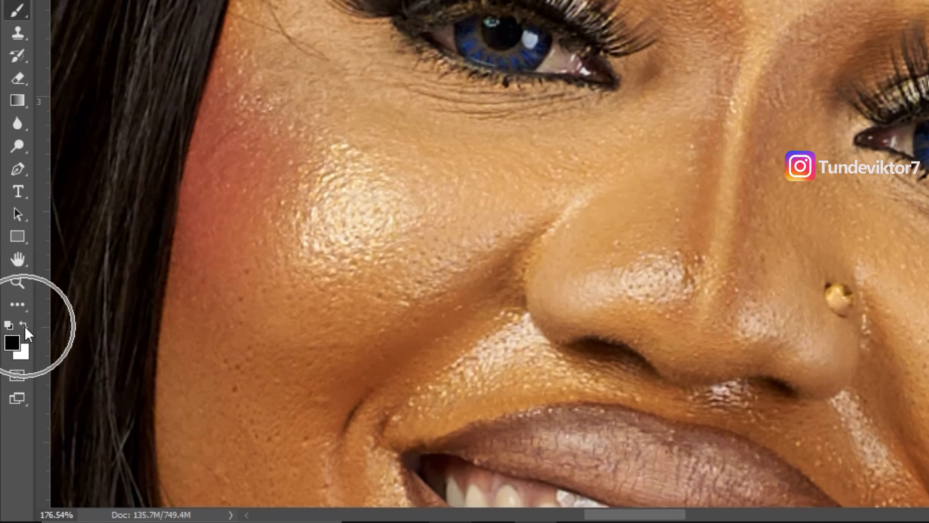
click(25, 327)
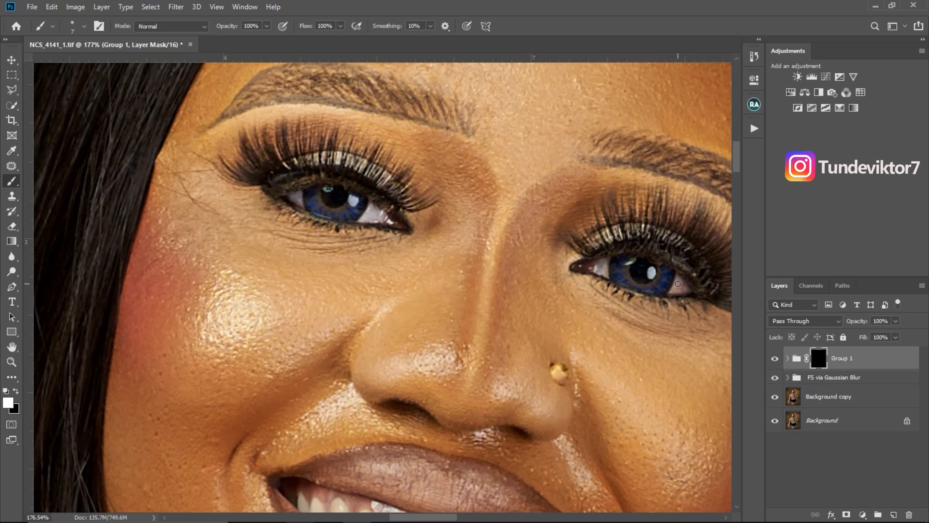
Paint white over the upper and lower teeth on Group 1's mask to whiten them, and compare with the group hidden
drag(536, 325, 579, 131)
drag(488, 348, 502, 310)
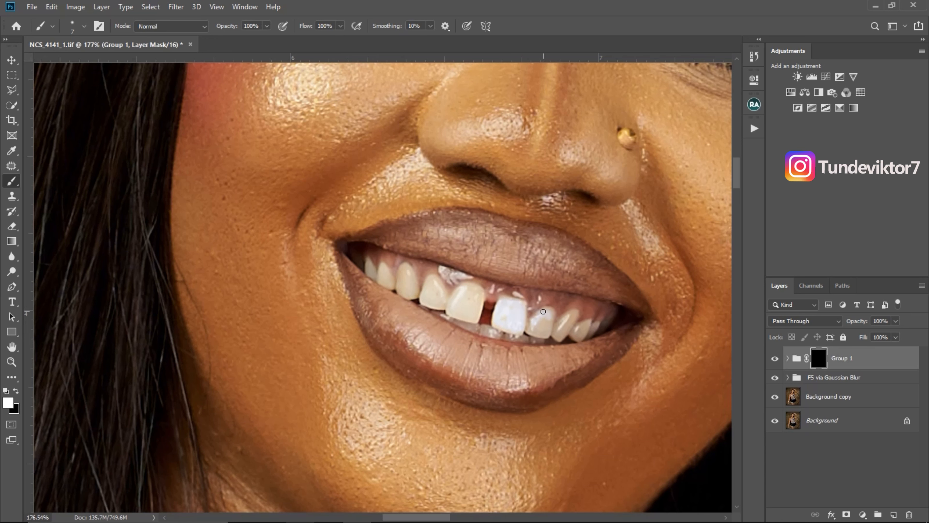
drag(541, 319, 539, 334)
mouse_move(572, 315)
mouse_down()
mouse_move(558, 337)
mouse_move(577, 338)
mouse_up()
drag(472, 290, 457, 314)
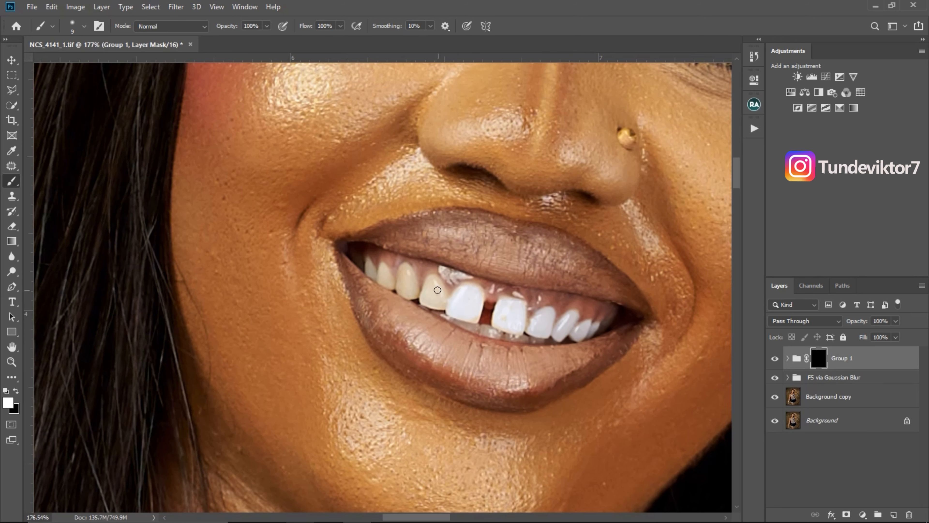
drag(433, 282, 439, 304)
drag(406, 269, 386, 284)
key(bracketleft)
mouse_move(456, 322)
mouse_down()
mouse_move(529, 341)
mouse_move(469, 328)
mouse_move(482, 329)
mouse_up()
key(ctrl+space)
click(775, 359)
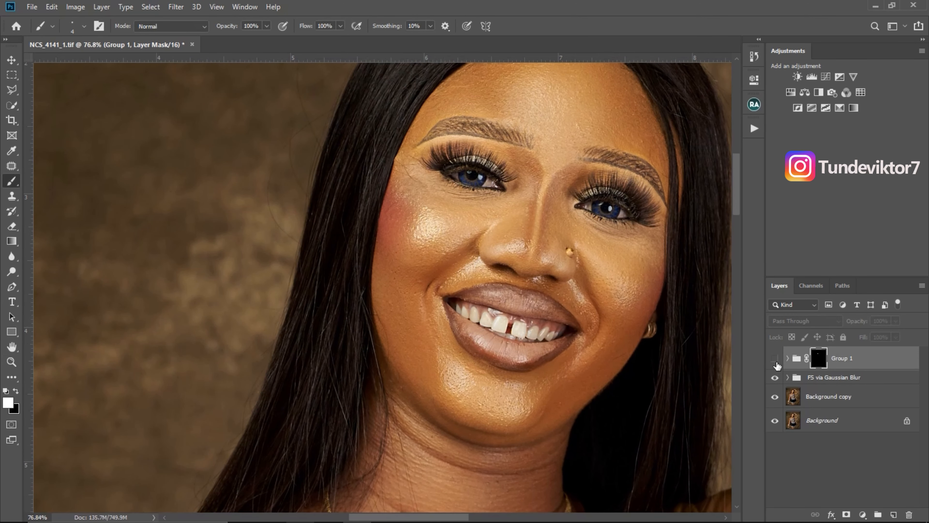
click(775, 362)
key(ctrl+space)
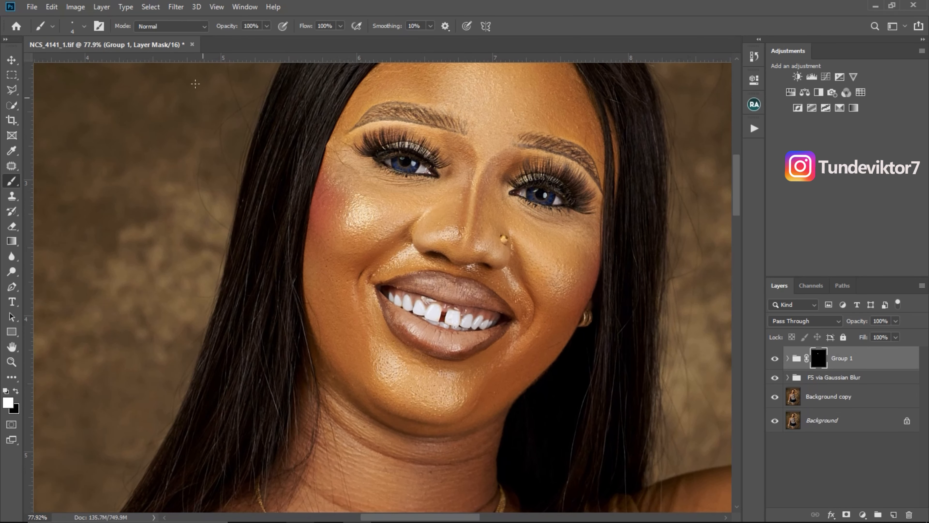
Soften Group 1's layer mask with a 1.5-pixel Gaussian Blur and compare the teeth with the group hidden and shown
click(176, 6)
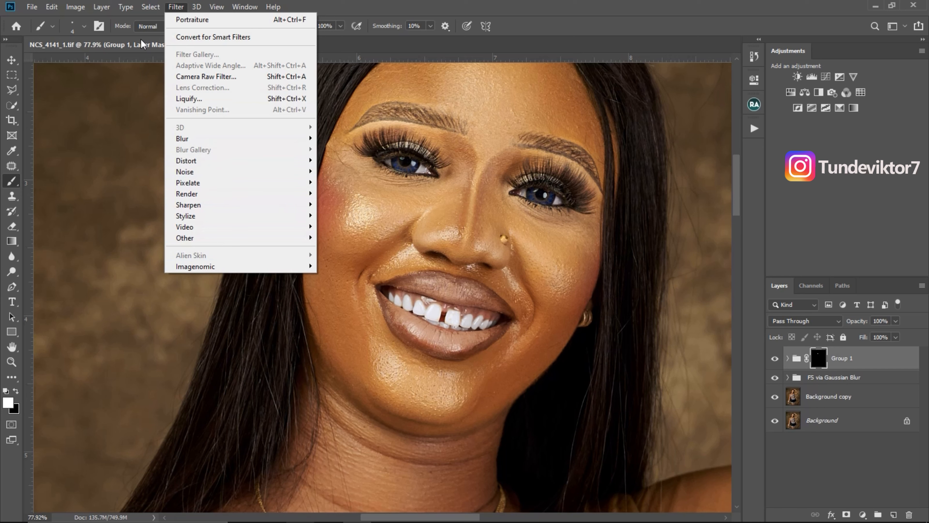
mouse_move(248, 139)
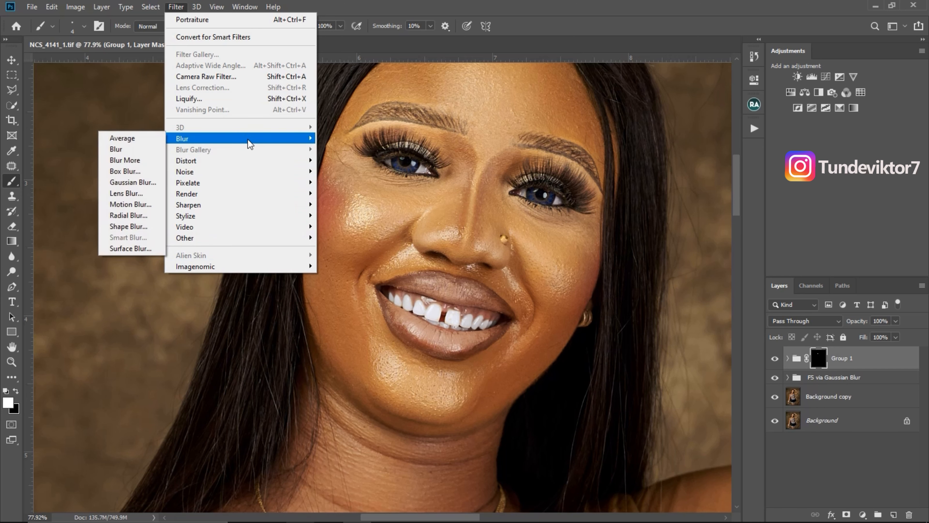
click(135, 181)
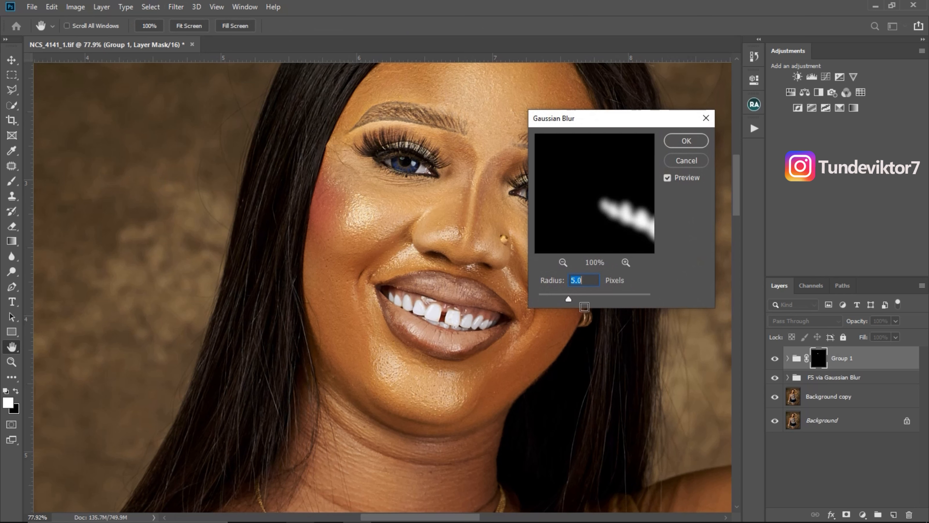
text(1.5)
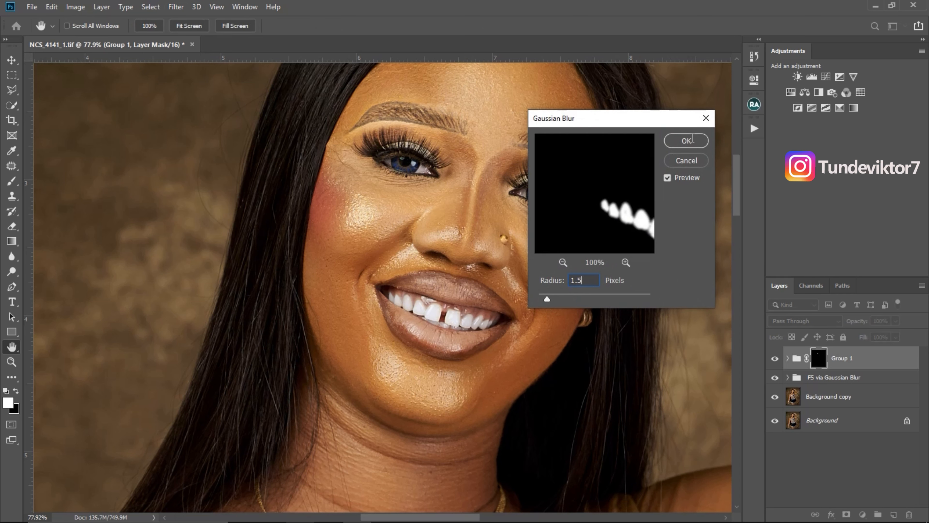
click(691, 141)
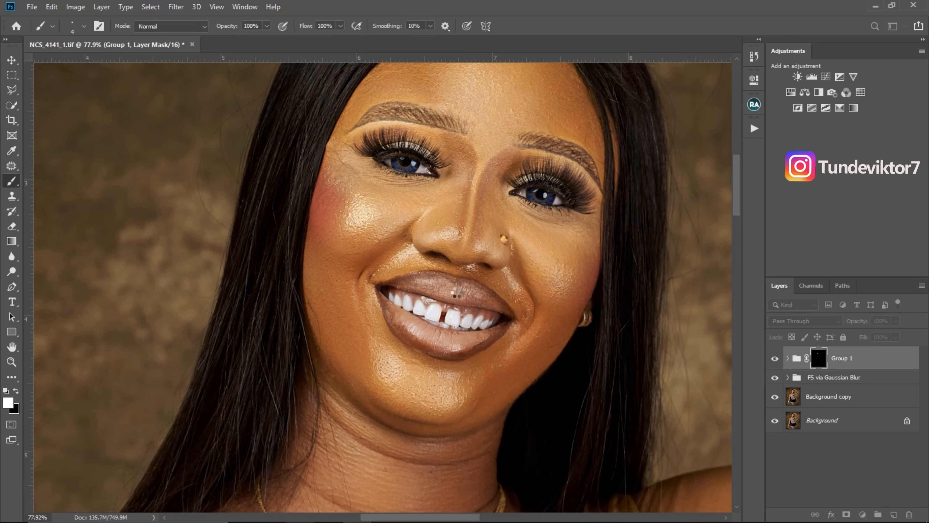
key(ctrl+space)
drag(485, 316, 396, 315)
key(ctrl+space)
mouse_move(458, 305)
mouse_down()
mouse_move(511, 336)
mouse_move(541, 338)
mouse_up()
click(775, 358)
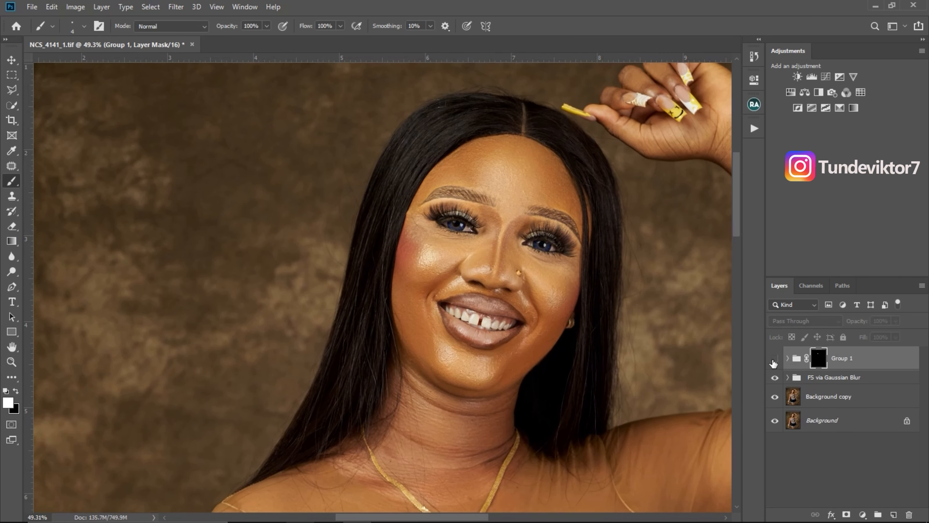
click(775, 358)
Lower Group 1's opacity to 68% and check the whitened teeth with the group hidden and shown
key(z)
drag(541, 248, 577, 288)
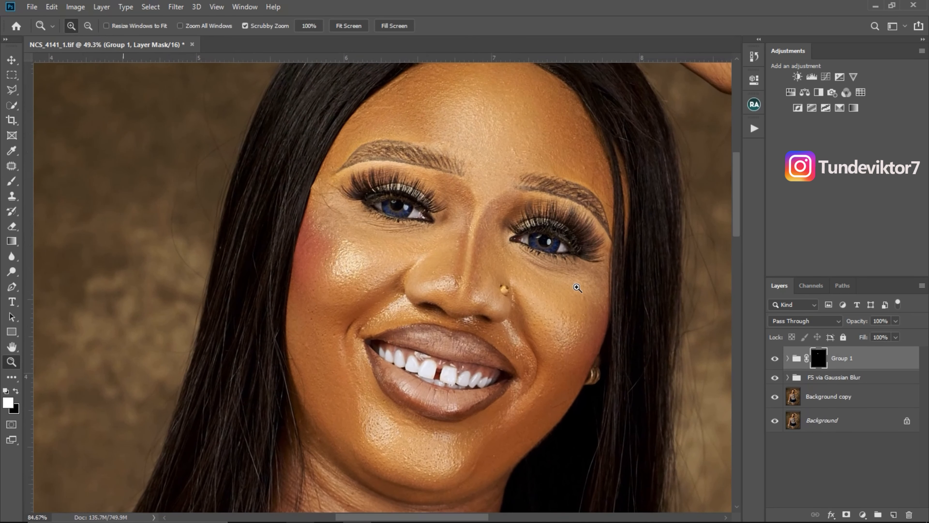
key(b)
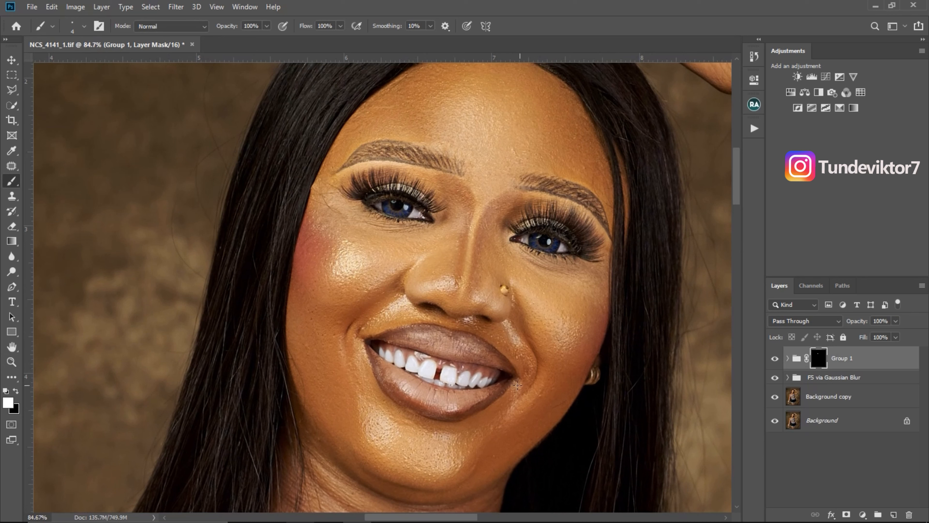
click(896, 321)
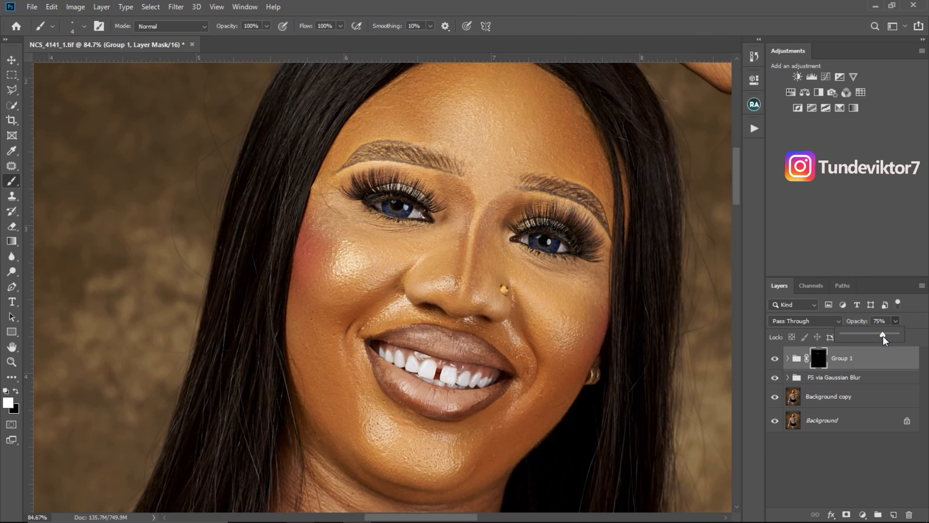
drag(879, 337, 878, 337)
key(ctrl+space)
mouse_move(477, 373)
mouse_down()
mouse_move(432, 373)
mouse_move(472, 373)
mouse_up()
click(775, 359)
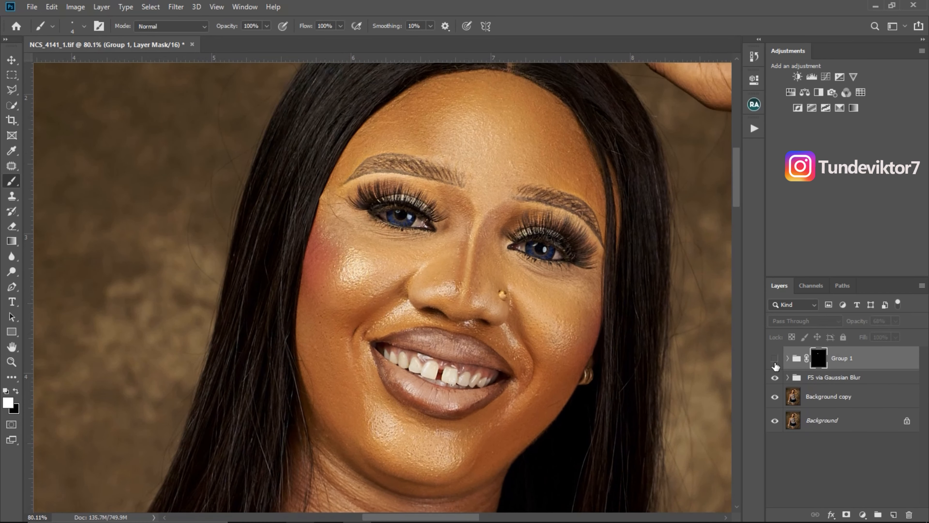
click(774, 359)
Add a Curves adjustment layer above Group 1, raise the RGB midtones to brighten, and invert its mask to black
key(ctrl+space)
drag(435, 280, 343, 276)
key(ctrl+space)
mouse_move(459, 285)
mouse_down()
mouse_move(481, 305)
mouse_move(437, 252)
mouse_move(424, 252)
mouse_up()
drag(411, 206, 449, 267)
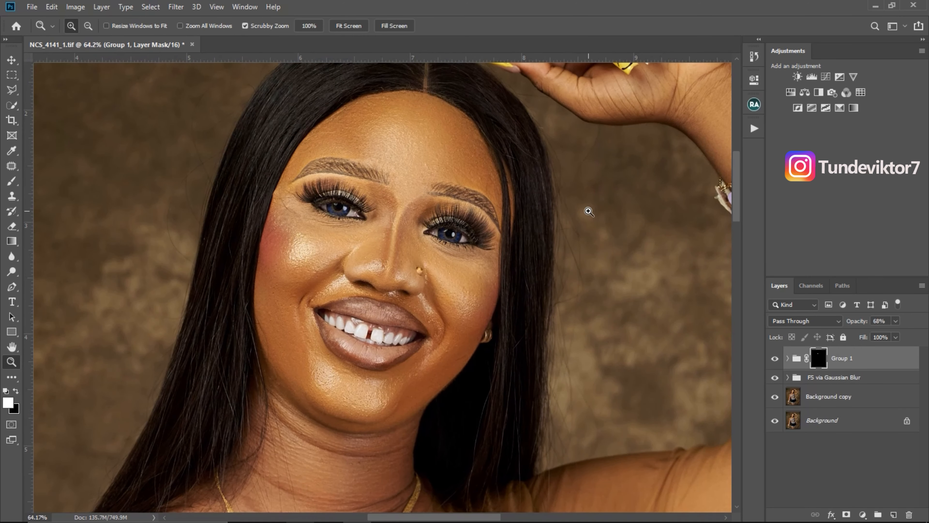
click(826, 77)
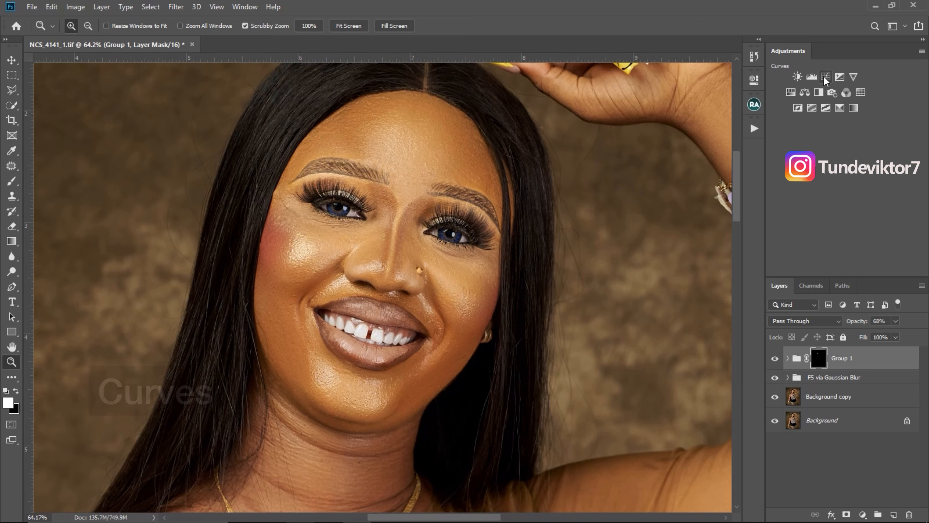
drag(665, 206, 659, 191)
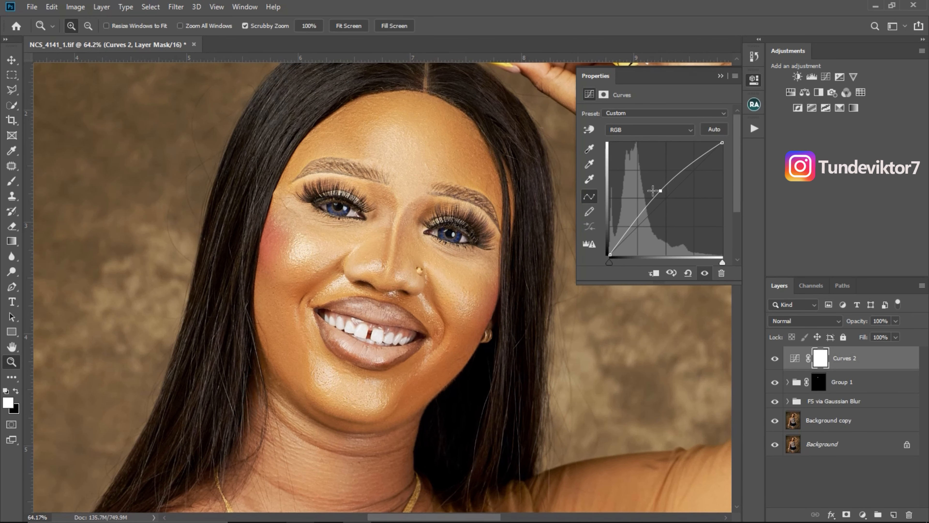
key(ctrl+i)
Paint white over both irises on the Curves 2 mask with a small brush to brighten the eyes
drag(453, 230, 458, 255)
key(b)
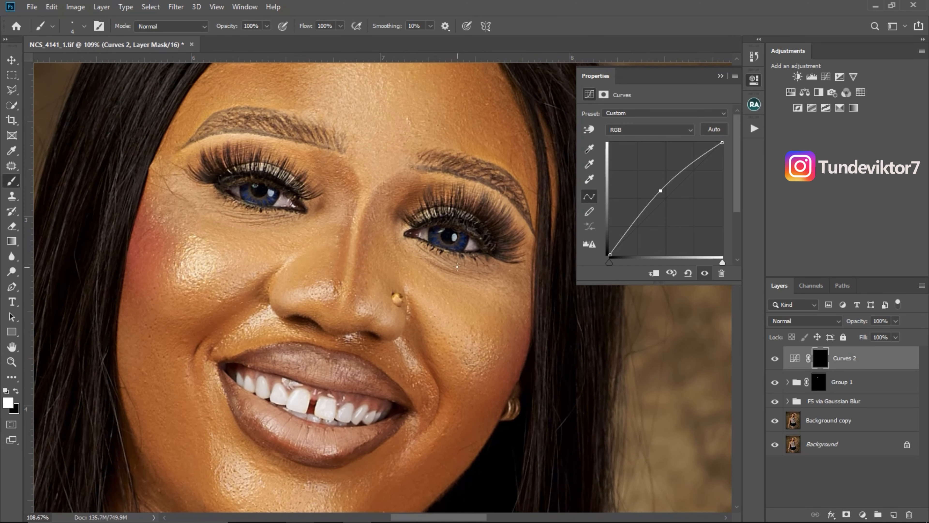
key(bracketright)
key(bracketright)
key(bracketright)
key(z)
drag(468, 238, 477, 239)
key(b)
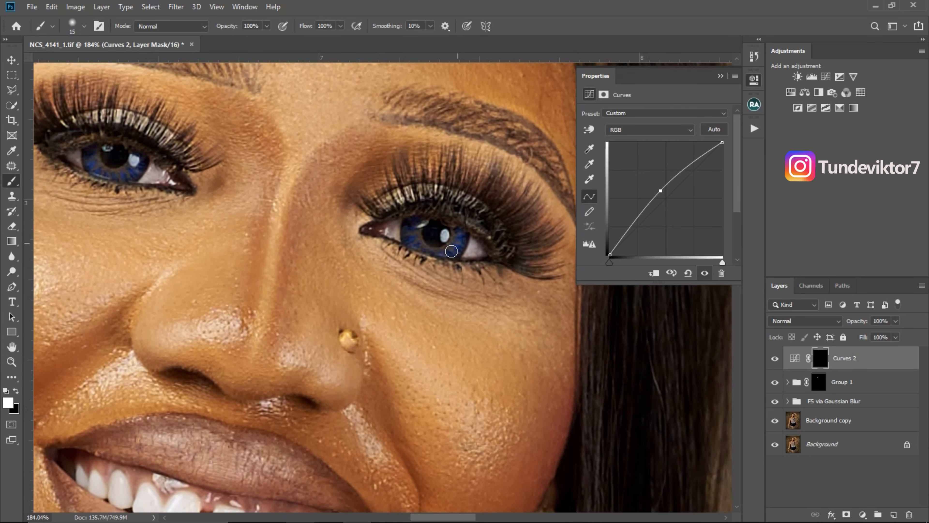
key(bracketleft)
key(bracketleft)
key(bracketleft)
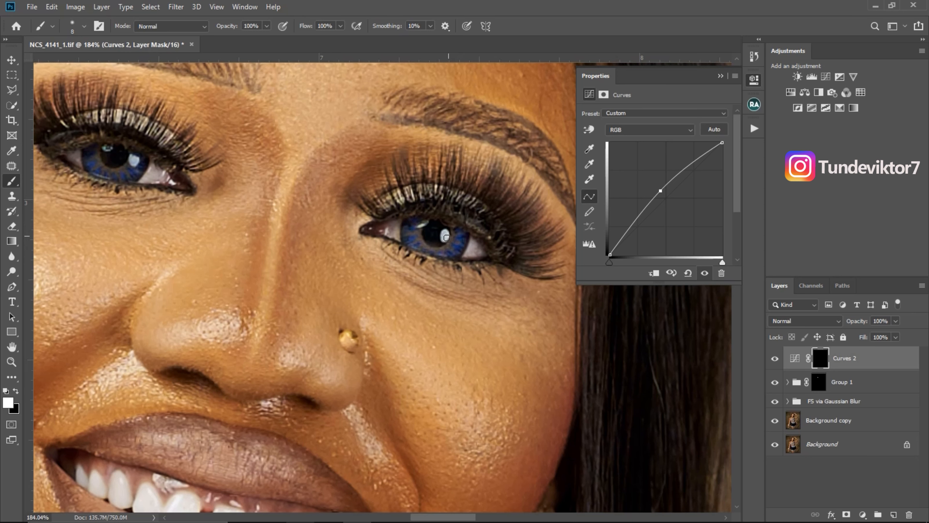
mouse_move(138, 164)
mouse_down()
mouse_move(127, 180)
mouse_move(91, 151)
mouse_up()
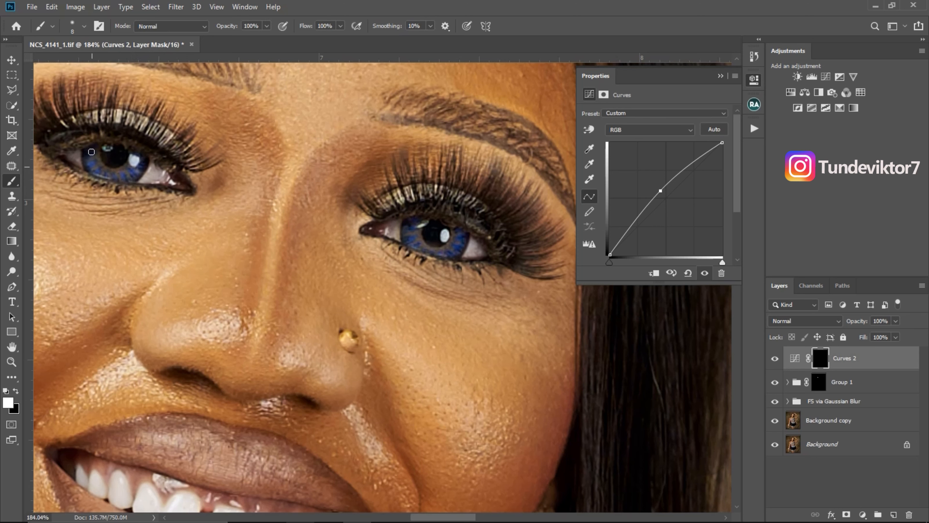
Compare the eyes with Curves 2 hidden and shown, and reduce that layer's opacity to 67%
key(z)
drag(303, 235, 240, 216)
click(774, 359)
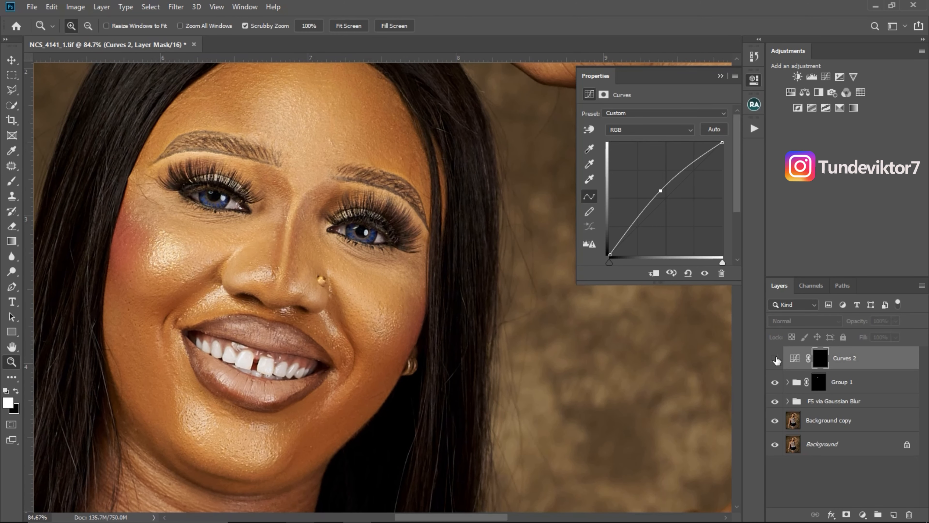
click(775, 359)
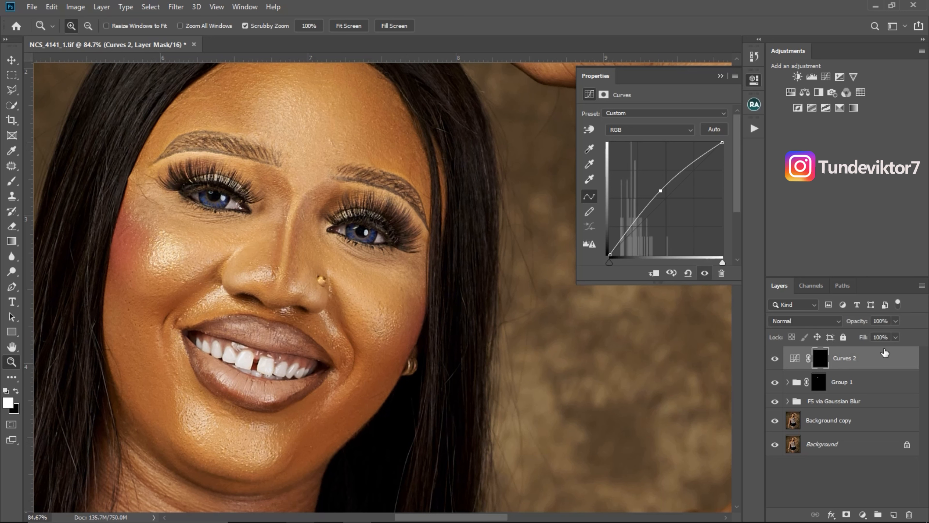
click(895, 321)
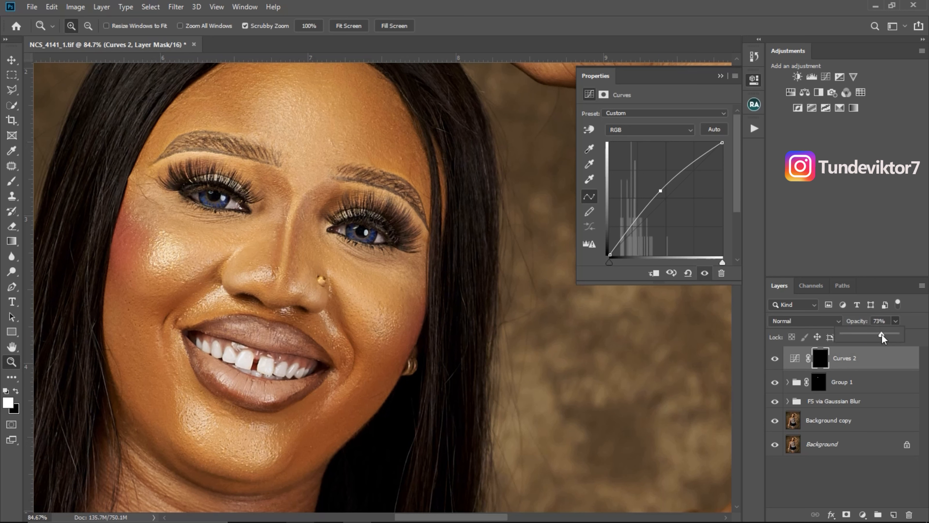
click(715, 324)
Review the portrait from the face to the full figure, comparing it with Group 1 hidden and shown
drag(446, 367, 417, 182)
scroll(425, 227, down, 2)
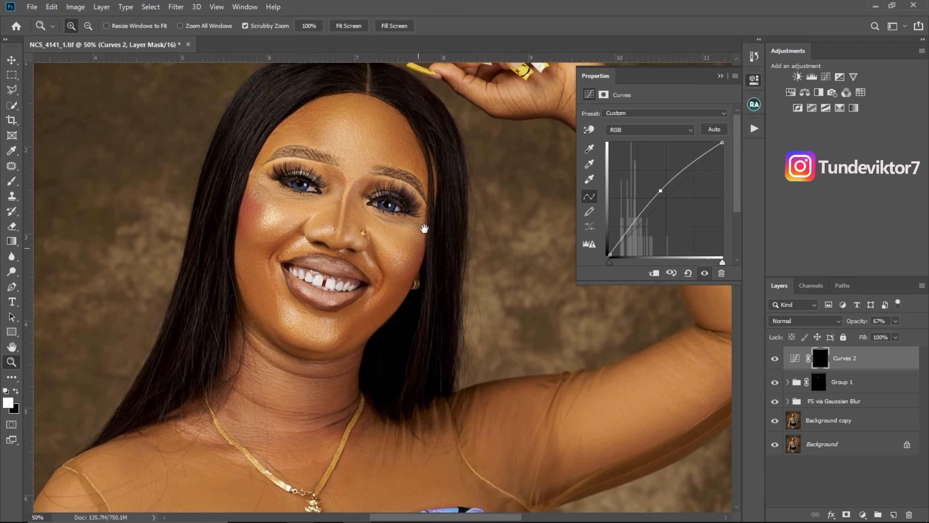
click(775, 383)
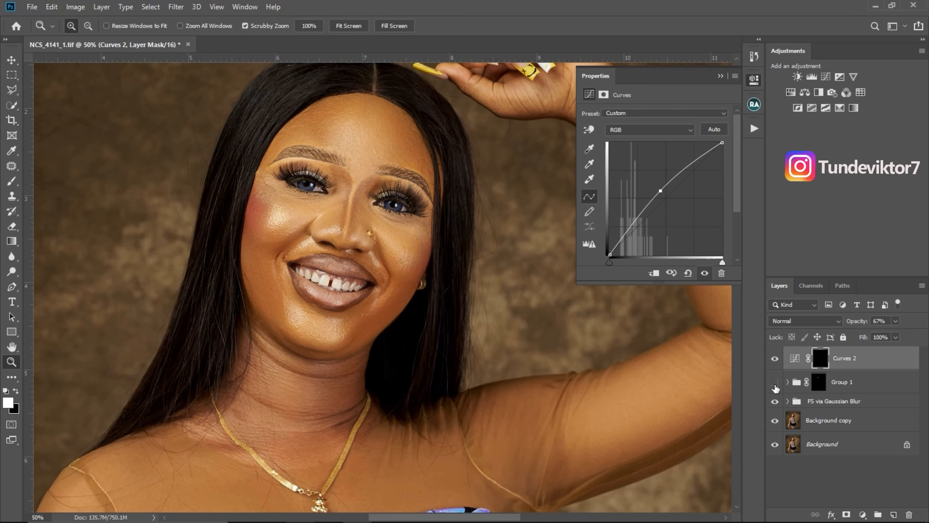
click(775, 383)
key(ctrl+minus)
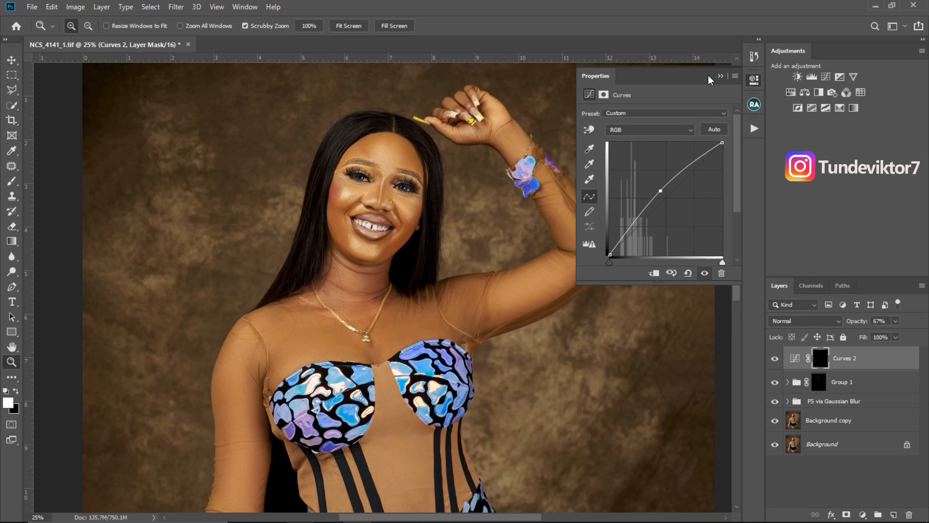
click(720, 76)
drag(426, 308, 384, 319)
drag(409, 249, 427, 328)
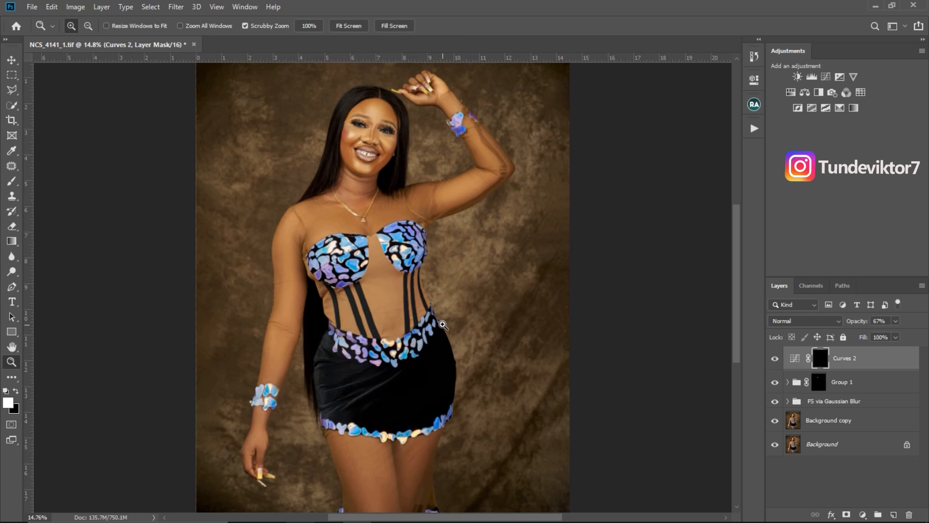
Add a Black & White adjustment layer on top with default values and set its blend mode to Soft Light
click(863, 514)
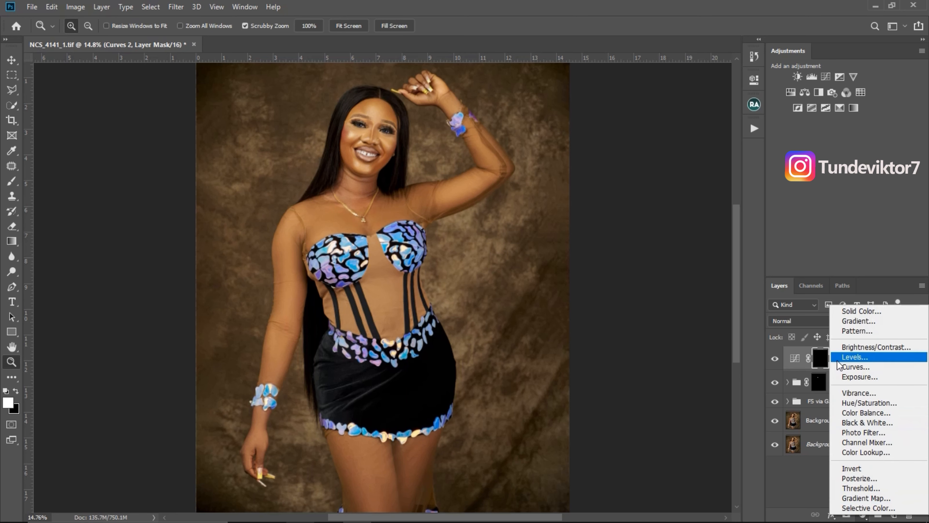
click(864, 423)
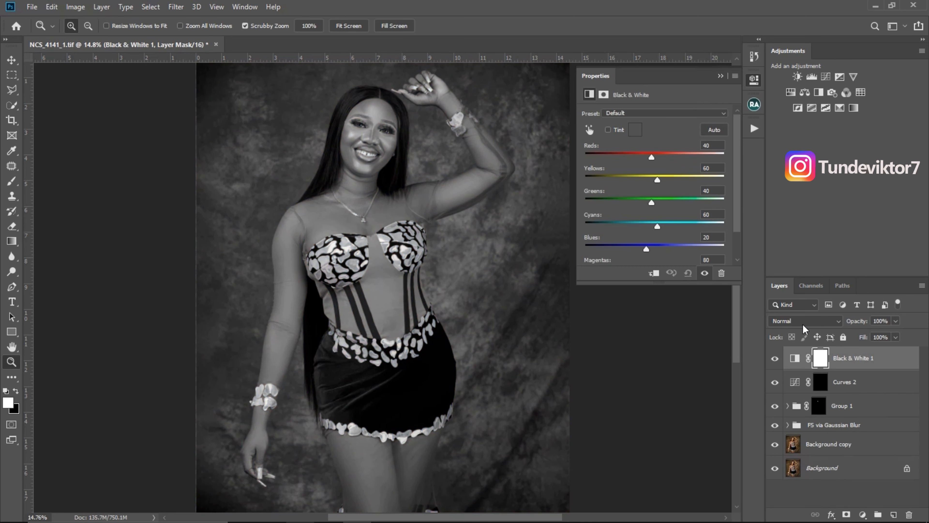
click(801, 321)
click(789, 383)
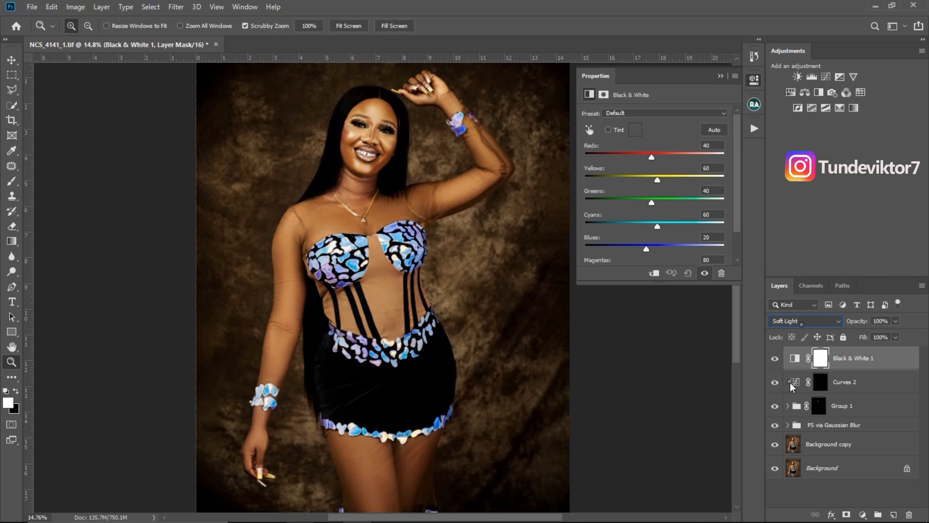
right_click(900, 361)
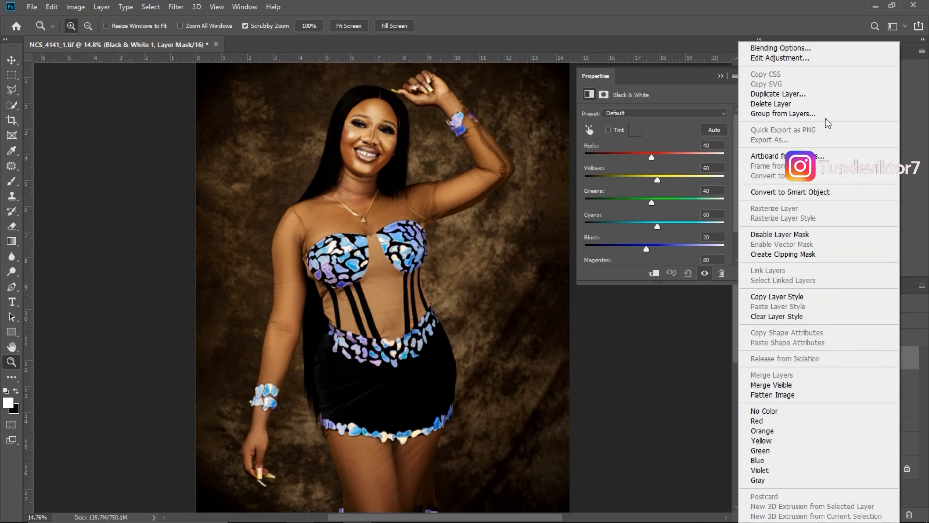
click(777, 48)
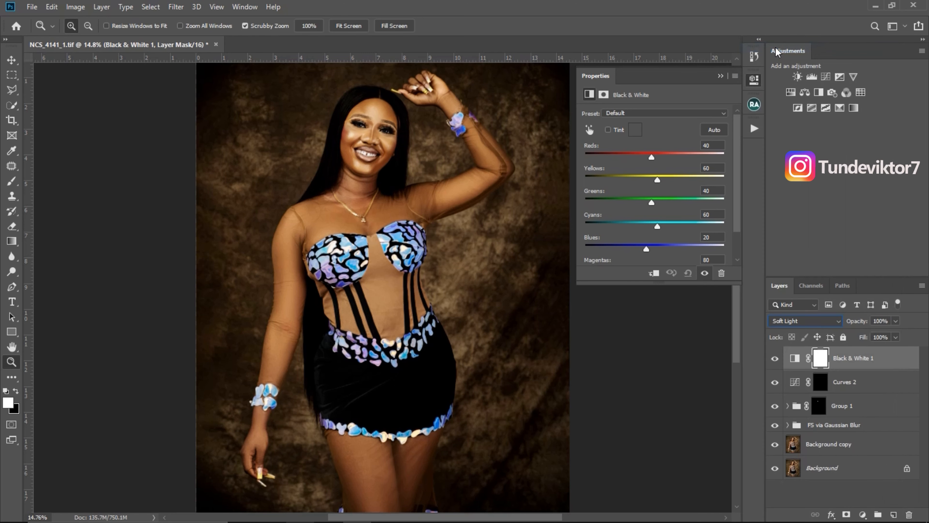
double_click(902, 361)
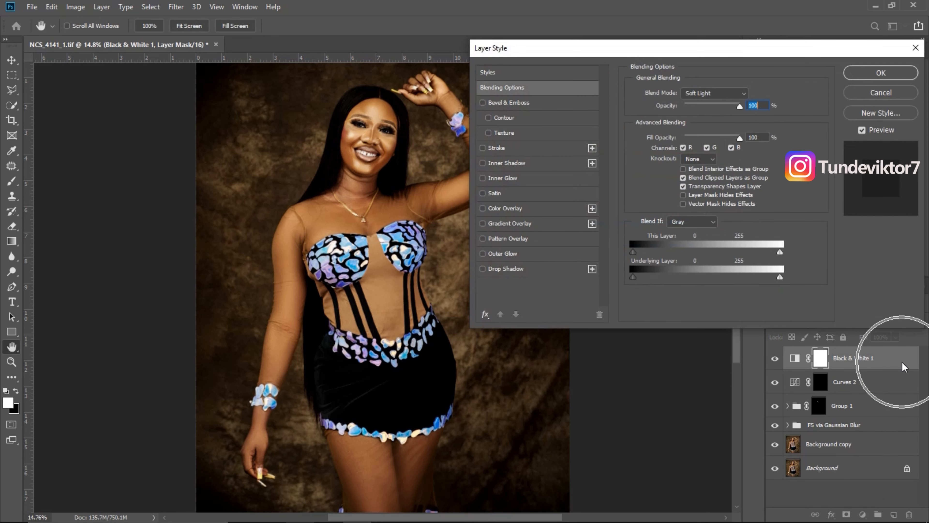
key(Escape)
key(ctrl)
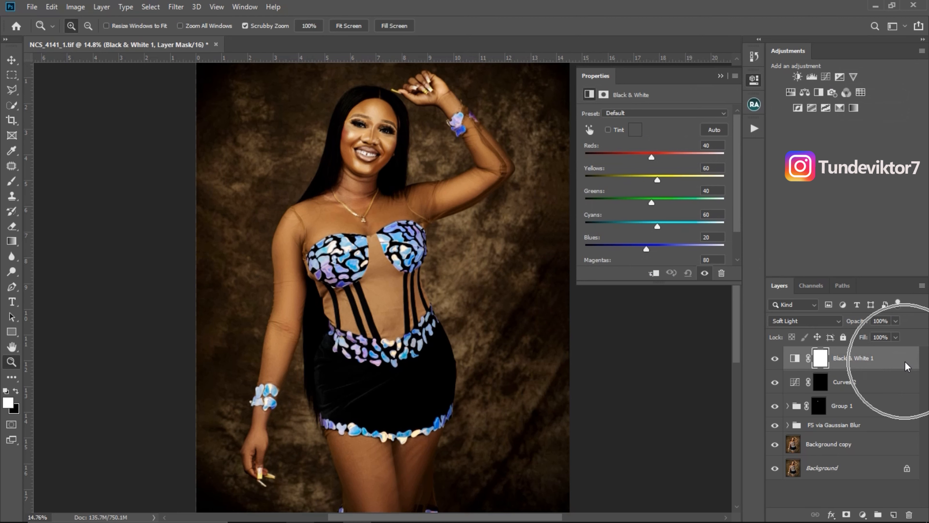
In Black & White 1's blending options, split the underlying layer's black Blend If slider to 0 / 255 and apply
key(ctrl)
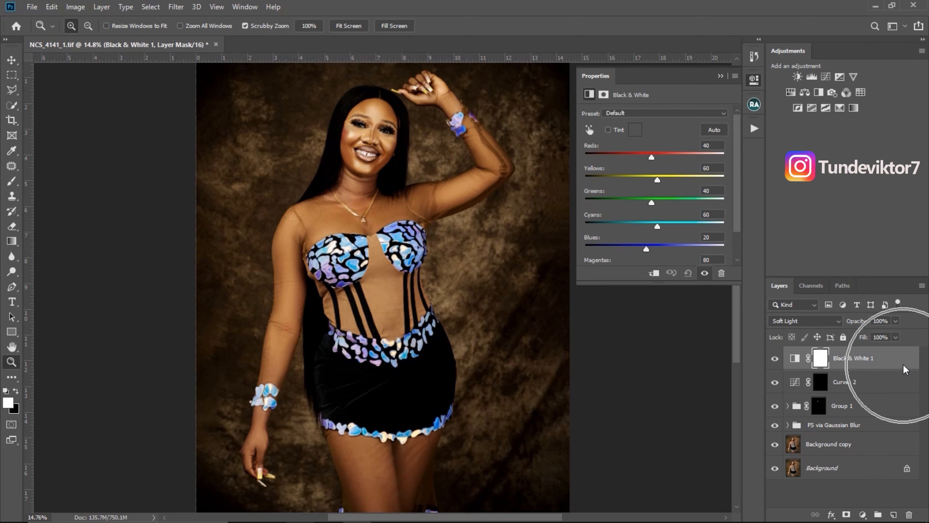
double_click(909, 359)
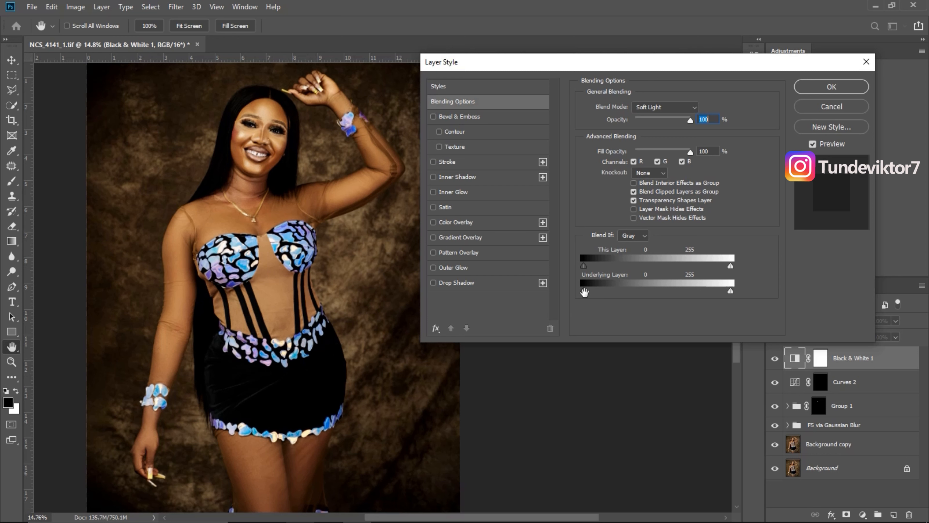
key(alt)
drag(584, 291, 587, 296)
click(588, 291)
drag(587, 291, 641, 282)
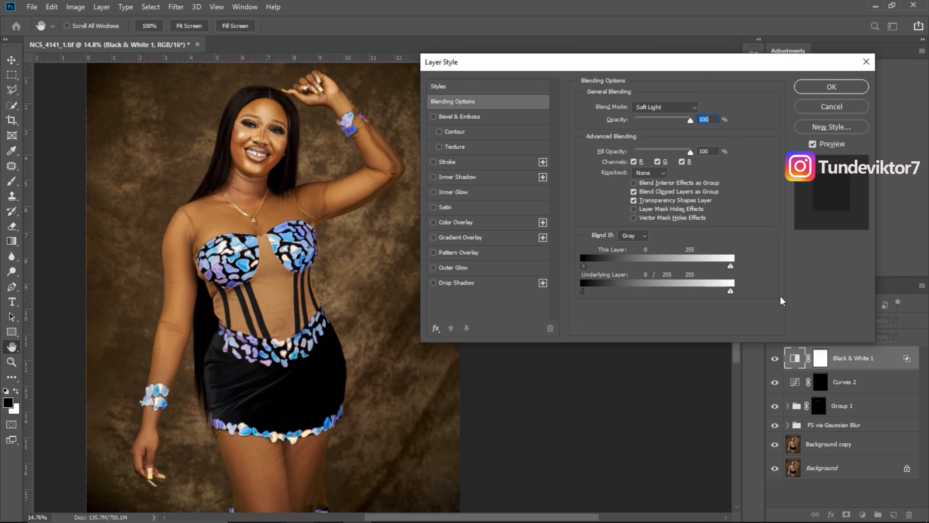
drag(721, 291, 672, 299)
key(alt)
click(832, 87)
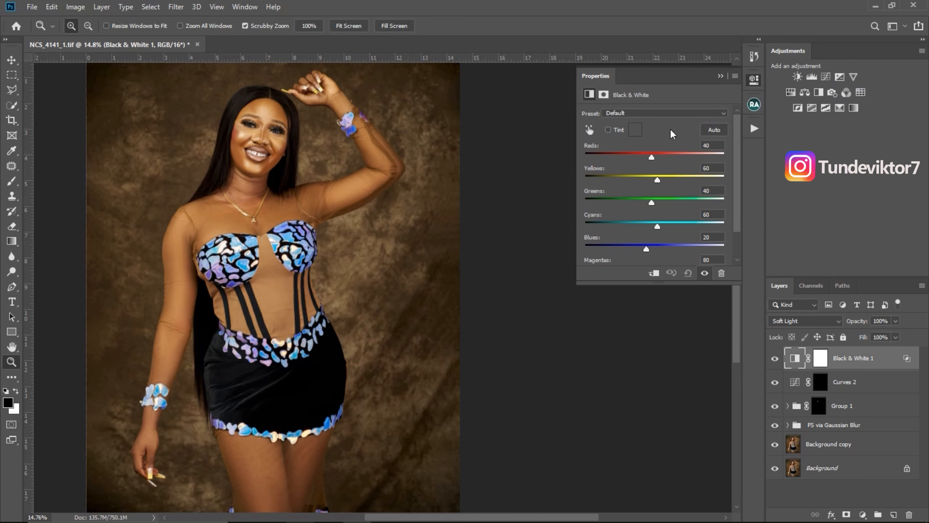
Compare the portrait with Black & White 1 hidden and shown, and review it from the full figure to the upper body
click(720, 75)
drag(339, 243, 462, 252)
click(774, 358)
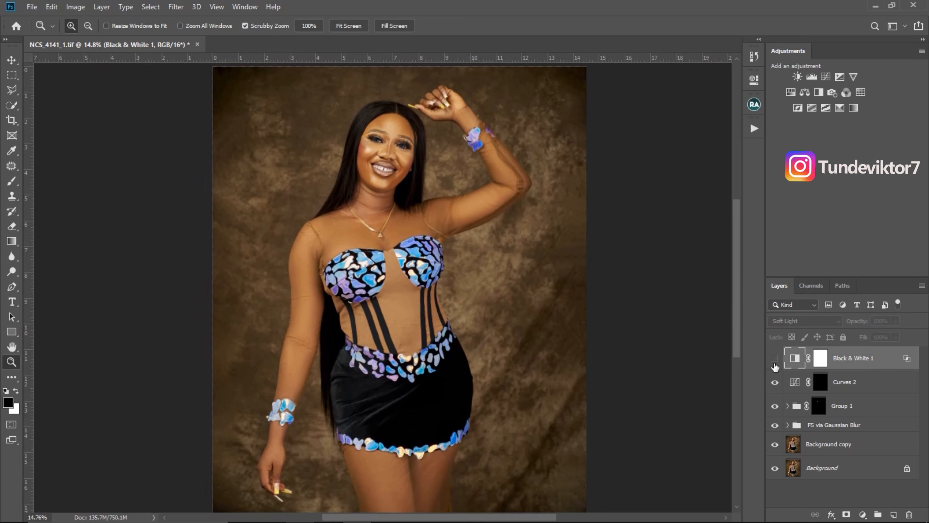
click(775, 362)
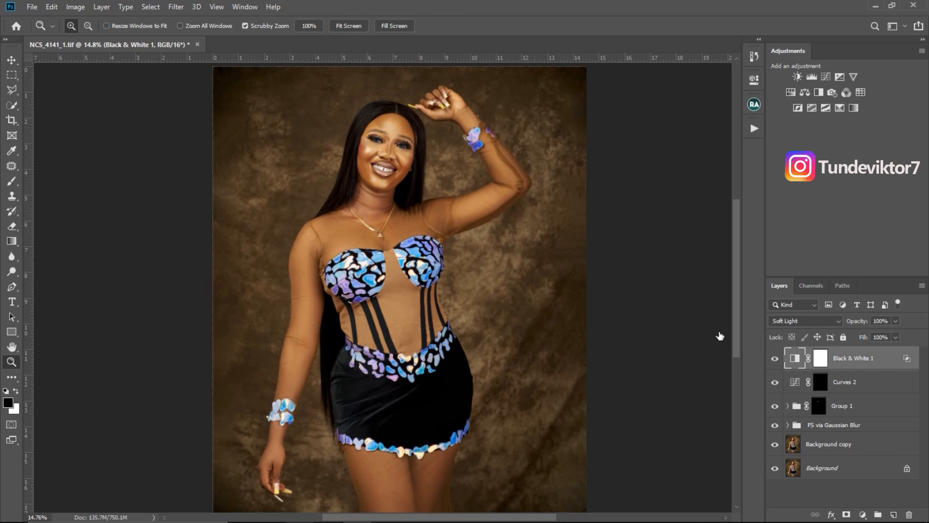
key(ctrl+0)
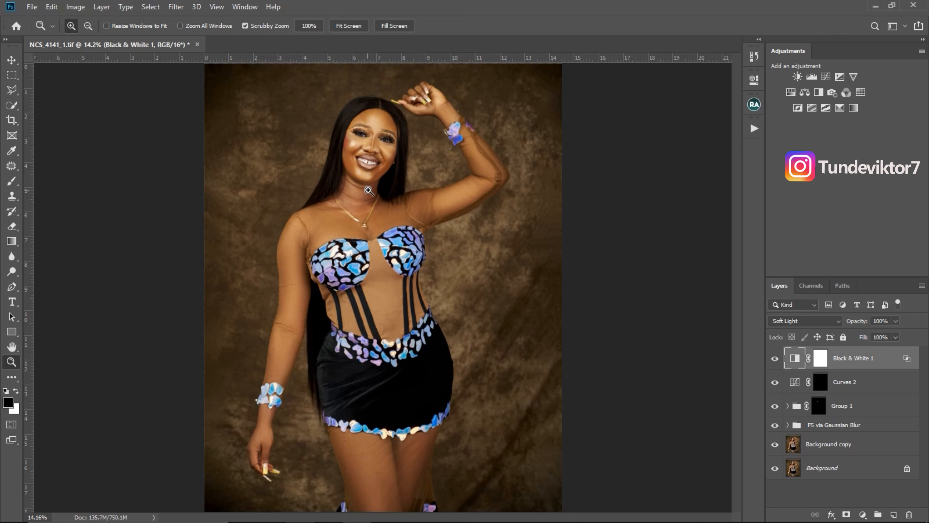
mouse_move(364, 190)
mouse_down()
mouse_move(404, 220)
mouse_move(380, 246)
mouse_move(365, 241)
mouse_move(377, 192)
mouse_up()
drag(389, 280, 343, 263)
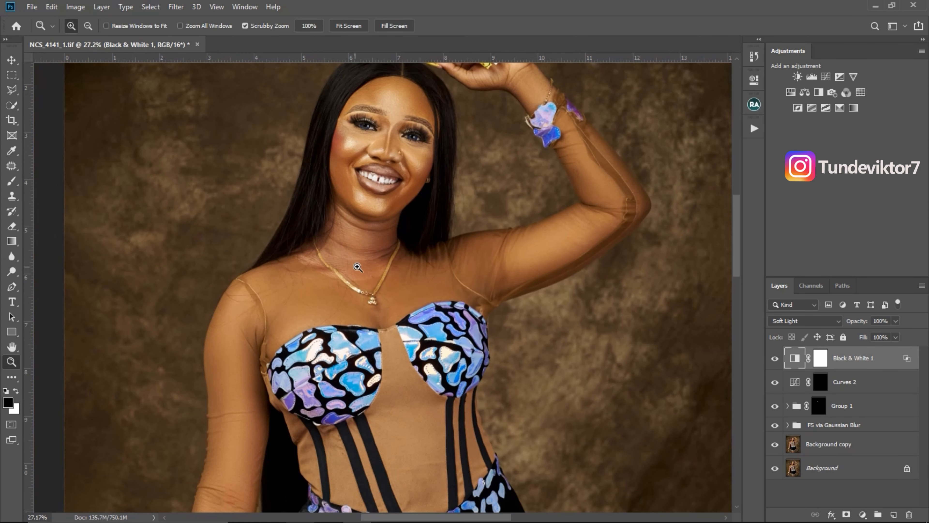
Add a Selective Color adjustment layer on top and adjust the black, magenta and cyan amounts of the Reds
click(839, 108)
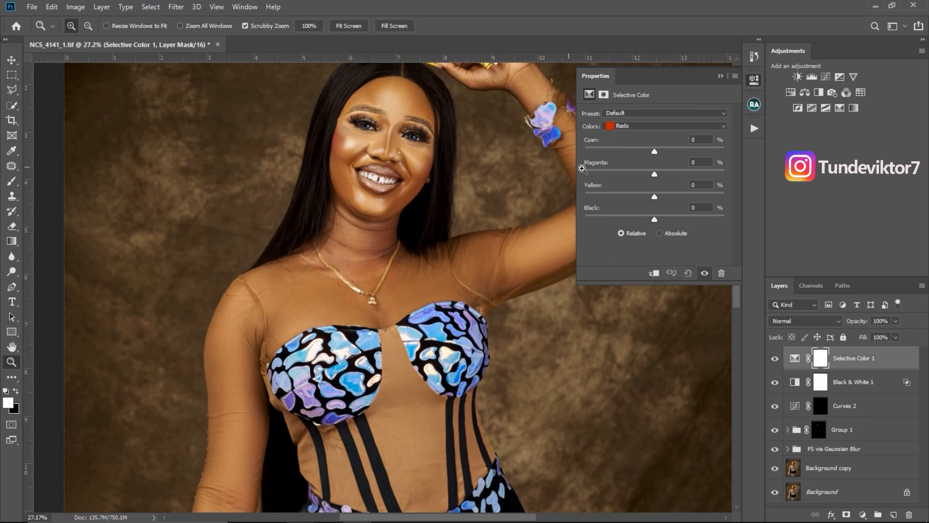
drag(390, 191, 395, 216)
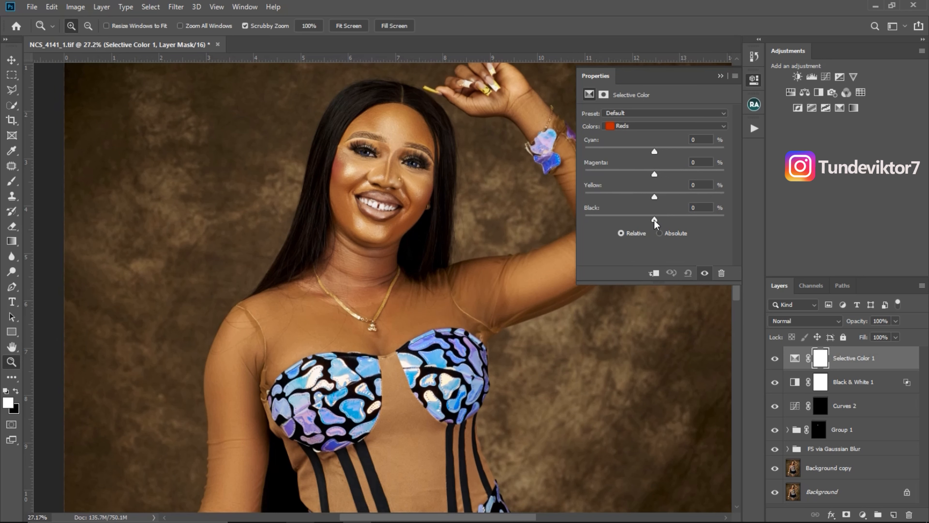
drag(654, 220, 642, 221)
drag(658, 176, 648, 177)
drag(658, 150, 649, 157)
Reduce the black of the Yellows to about -7% in the Selective Color adjustment and close its settings
click(635, 126)
click(629, 144)
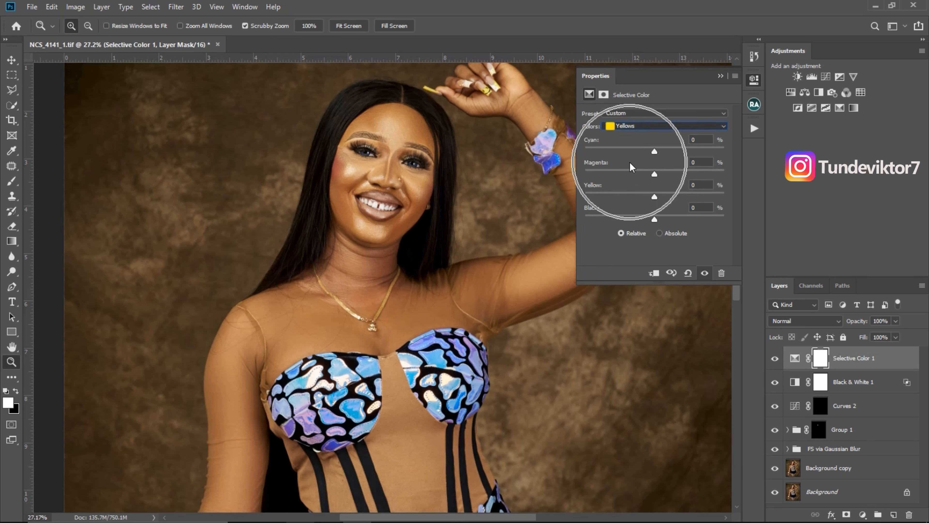
drag(653, 218, 650, 221)
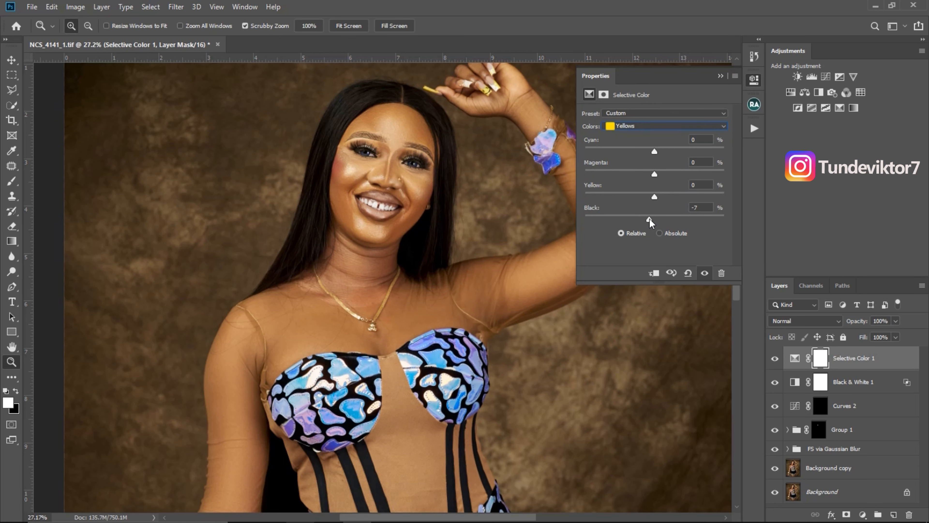
click(656, 197)
click(656, 153)
click(721, 76)
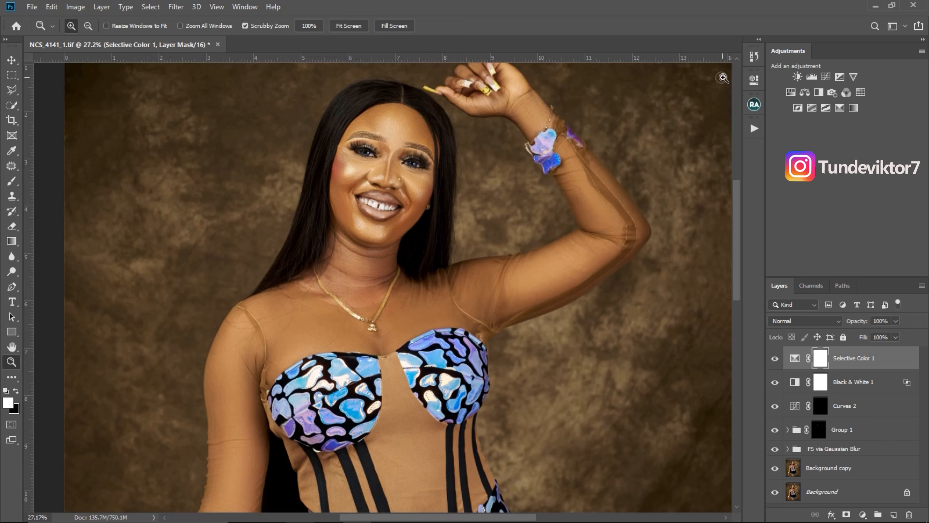
Compare the portrait with Selective Color 1 hidden and shown, and examine the face, neck and body skin tones
click(775, 358)
click(775, 359)
key(ctrl+0)
mouse_move(450, 252)
mouse_down()
mouse_move(436, 251)
mouse_move(445, 252)
mouse_up()
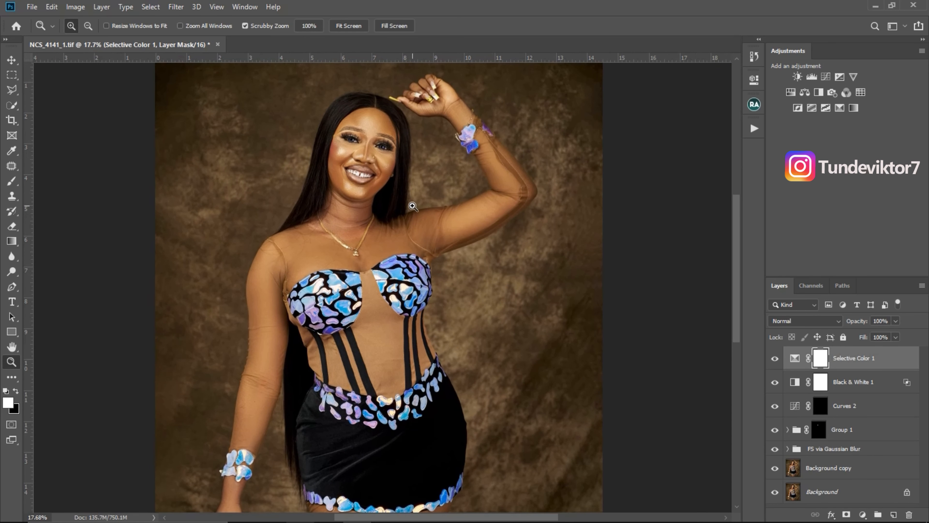
drag(412, 206, 429, 213)
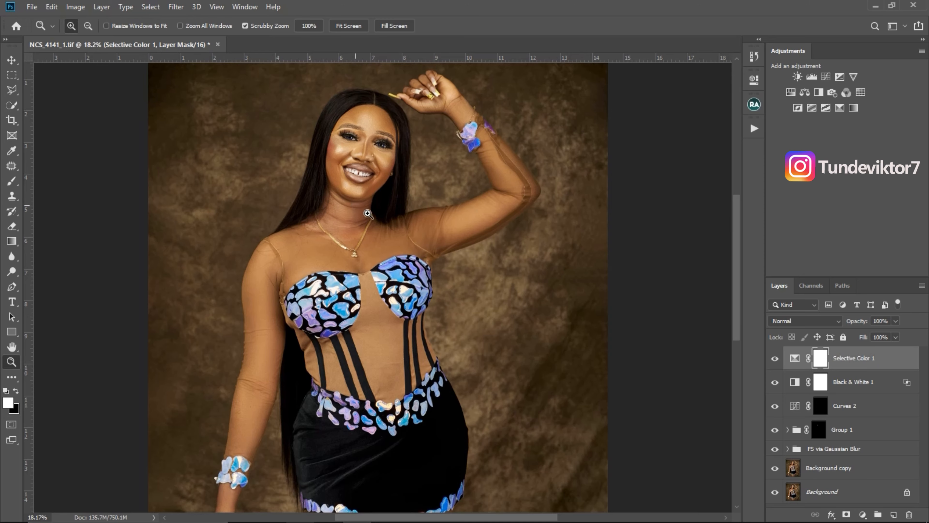
click(356, 212)
click(345, 220)
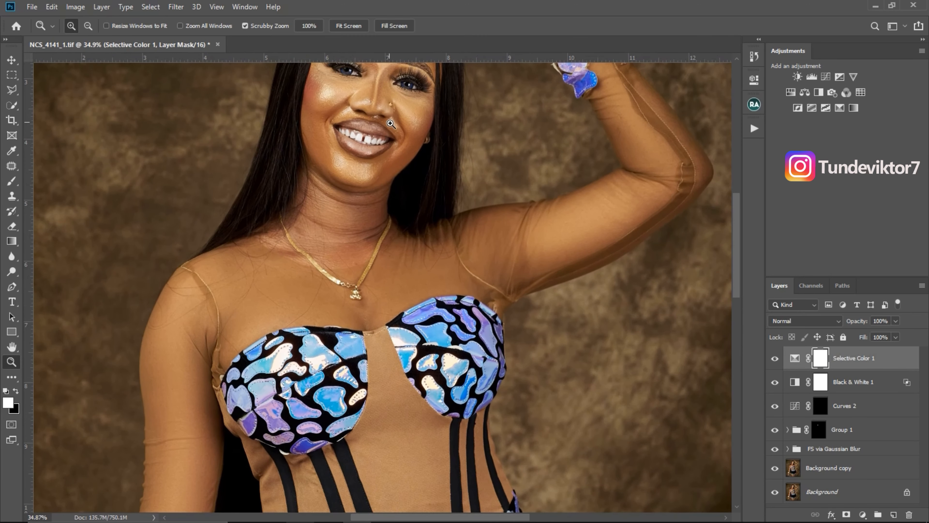
mouse_move(376, 240)
mouse_down()
mouse_move(347, 239)
mouse_move(361, 239)
mouse_up()
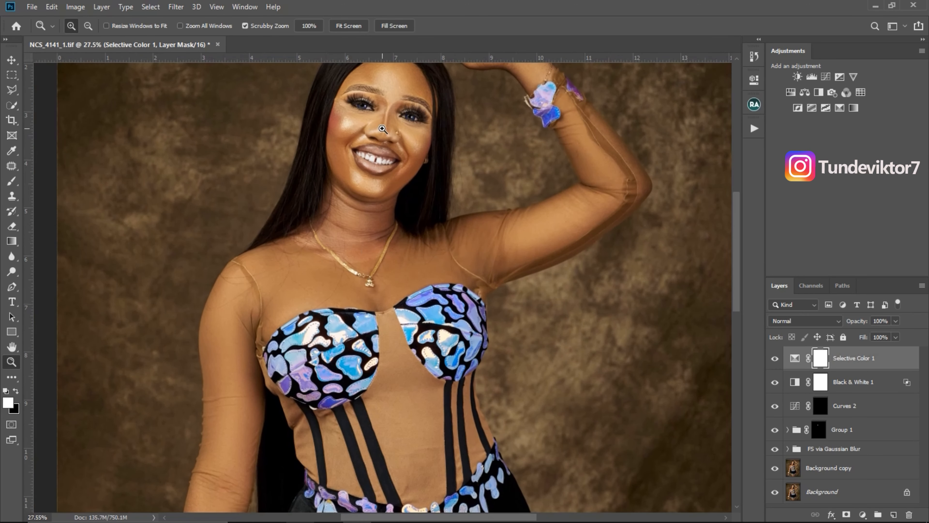
drag(383, 129, 392, 138)
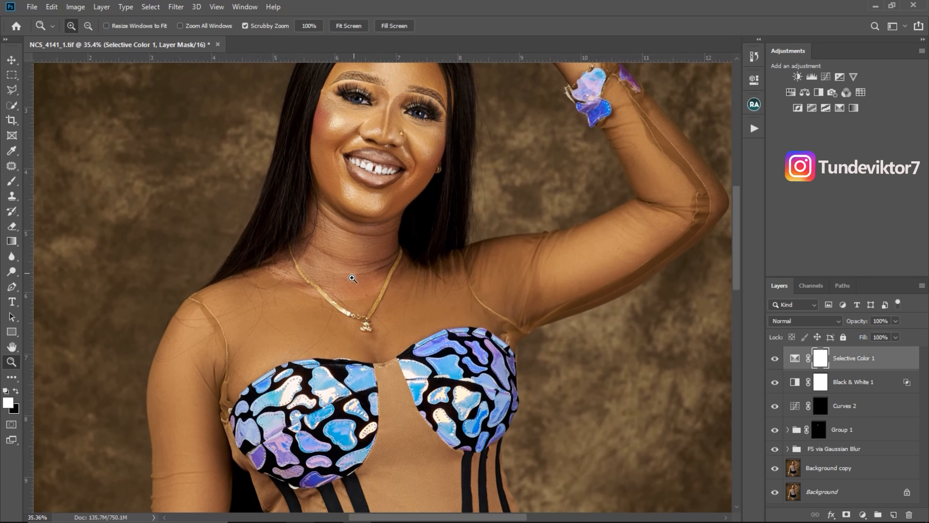
drag(401, 291, 370, 282)
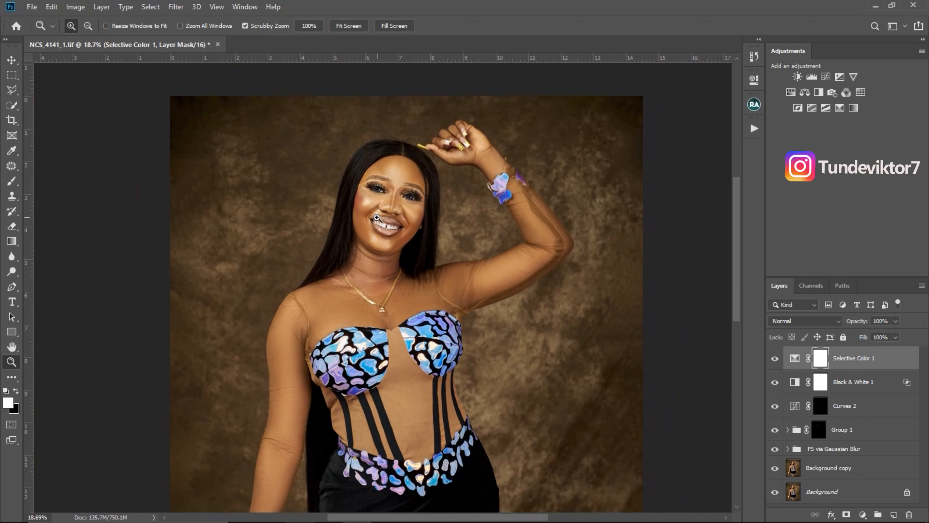
drag(366, 223, 409, 238)
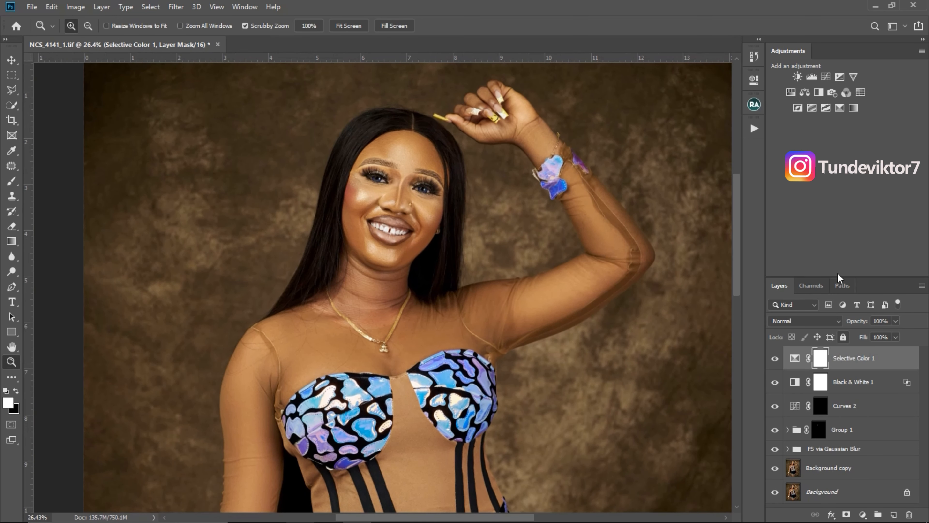
Add a second Selective Color layer with Yellows at Cyan -17%, Magenta +12%, Yellow -21%, Black -3%, and fine-tune the Reds' black
click(841, 107)
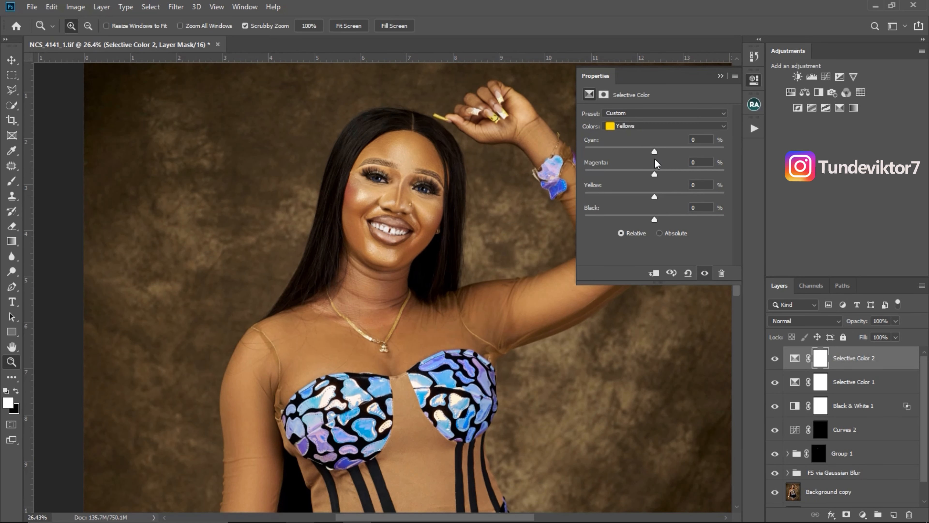
mouse_move(654, 160)
mouse_down()
mouse_move(643, 161)
mouse_move(664, 175)
mouse_up()
drag(653, 220, 651, 220)
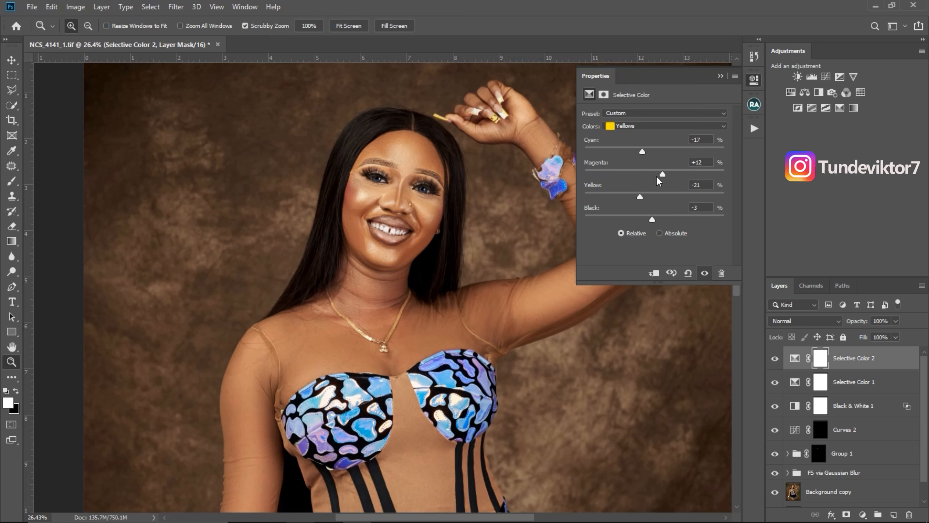
click(652, 129)
click(648, 134)
drag(654, 221, 654, 218)
click(719, 75)
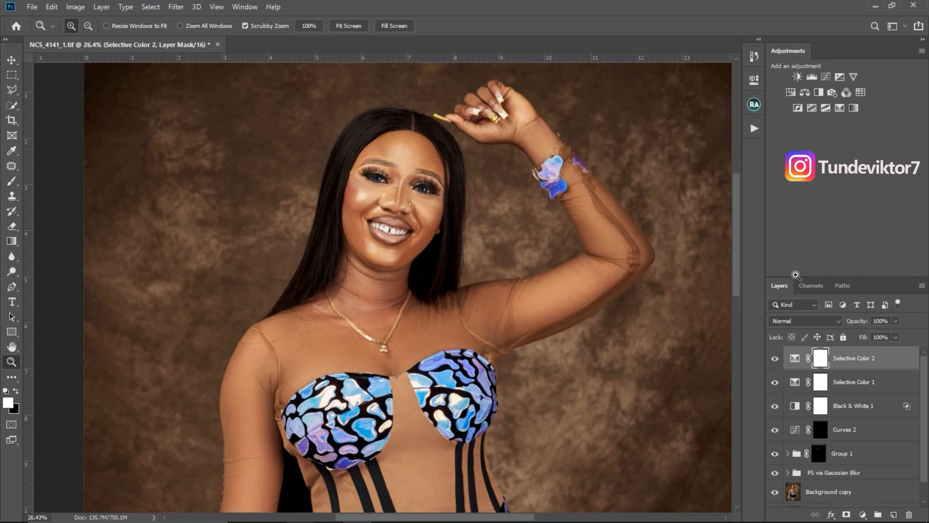
Invert the Selective Color 2 mask to black and paint white over the face with an enlarged brush
key(ctrl+i)
key(b)
key(bracketright)
key(bracketright)
key(bracketright)
key(bracketright)
key(bracketright)
key(bracketright)
key(bracketright)
key(bracketright)
key(bracketright)
key(bracketright)
key(bracketright)
key(bracketright)
key(bracketright)
mouse_move(392, 167)
mouse_down()
mouse_move(387, 157)
mouse_move(412, 156)
mouse_move(417, 203)
mouse_move(396, 177)
mouse_move(377, 198)
mouse_move(390, 248)
mouse_move(422, 160)
mouse_move(379, 145)
mouse_move(421, 186)
mouse_move(427, 174)
mouse_move(472, 186)
mouse_move(420, 241)
mouse_move(349, 269)
mouse_move(340, 223)
mouse_move(366, 163)
mouse_move(339, 181)
mouse_move(363, 278)
mouse_move(430, 210)
mouse_move(416, 188)
mouse_move(411, 244)
mouse_move(354, 253)
mouse_move(386, 270)
mouse_move(412, 235)
mouse_up()
Compare the face with Selective Color 2 hidden and shown, and reduce that layer's opacity to 53%
key(ctrl+space)
key(z)
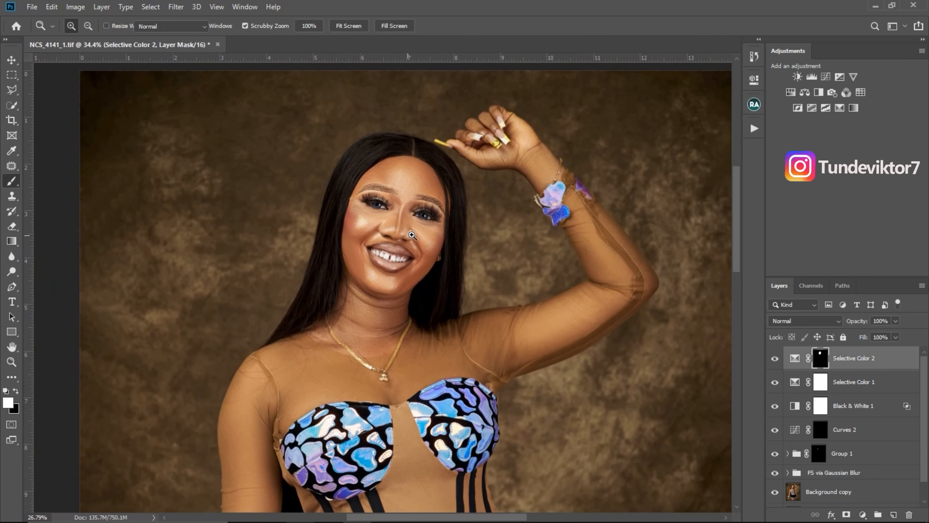
click(774, 358)
click(776, 359)
key(z)
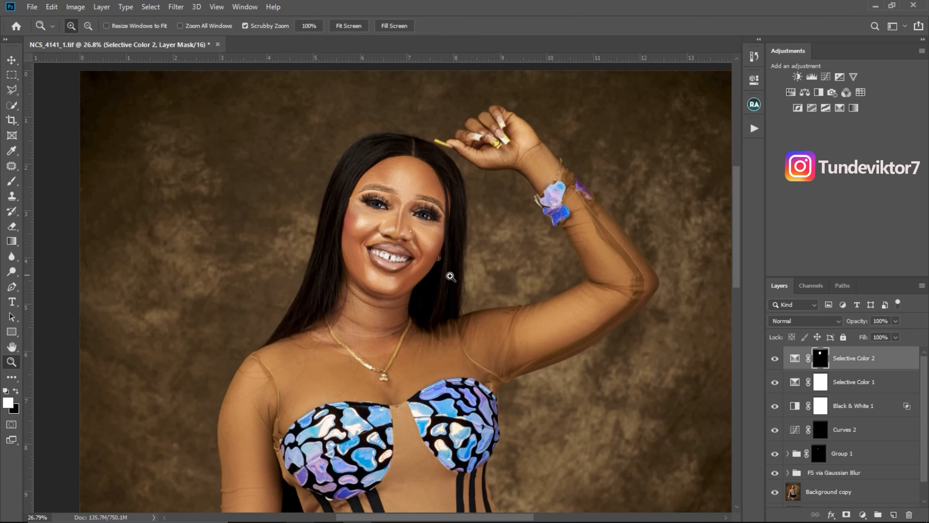
drag(450, 277, 457, 277)
click(895, 320)
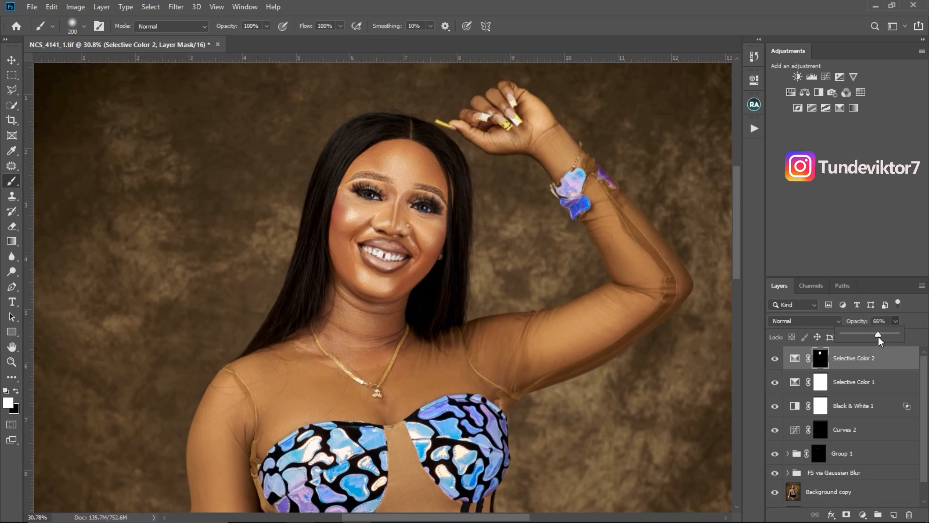
drag(877, 338, 871, 338)
Examine the face color against the neck and body with Selective Color 2 hidden and shown
key(z)
drag(436, 194, 450, 196)
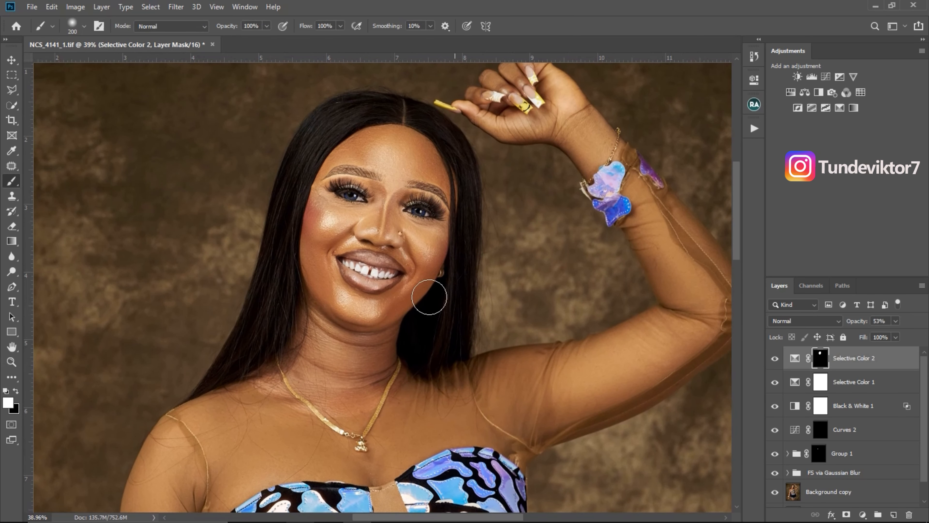
click(774, 359)
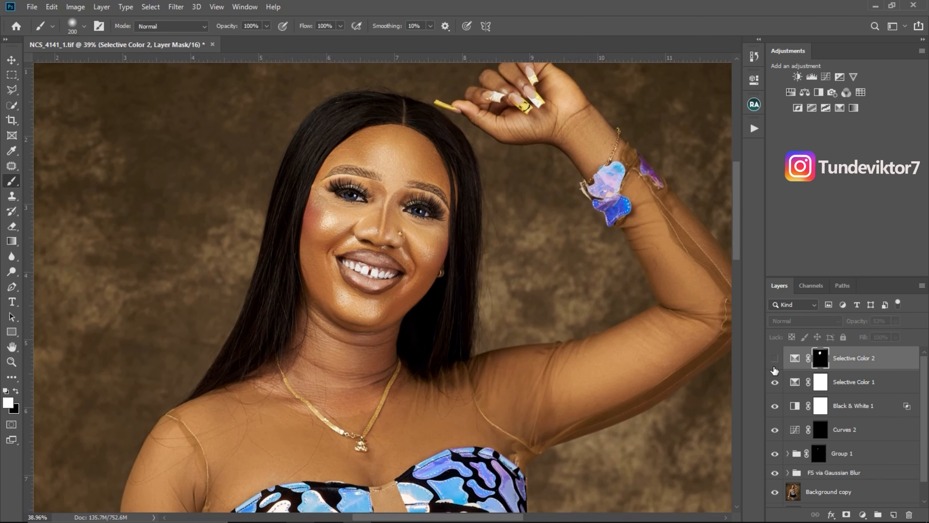
click(775, 359)
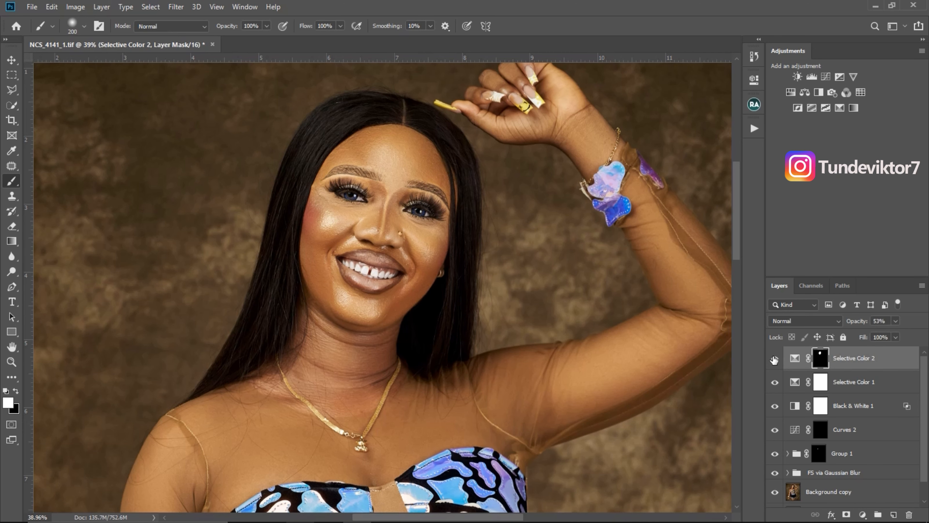
key(z)
drag(451, 287, 388, 234)
drag(457, 269, 491, 282)
key(b)
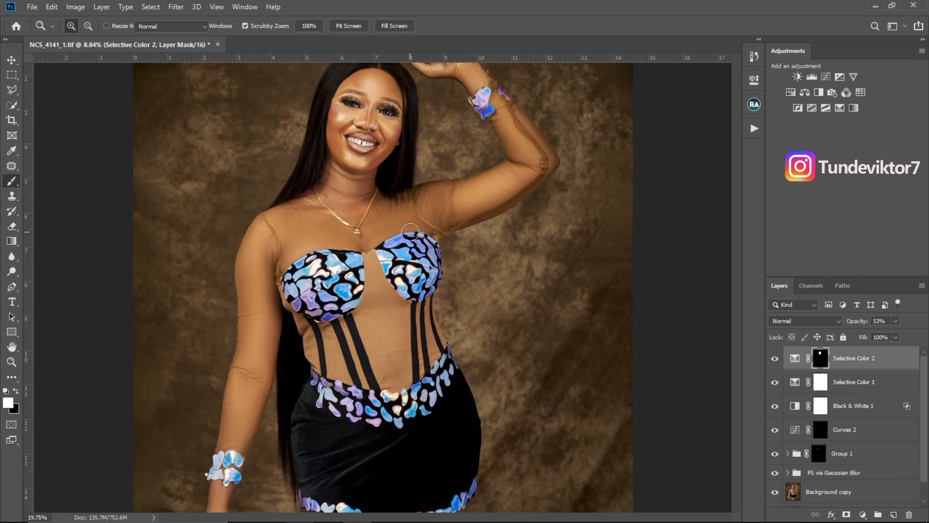
Add a Vibrance adjustment layer on top and raise the vibrance slightly
click(754, 80)
click(854, 77)
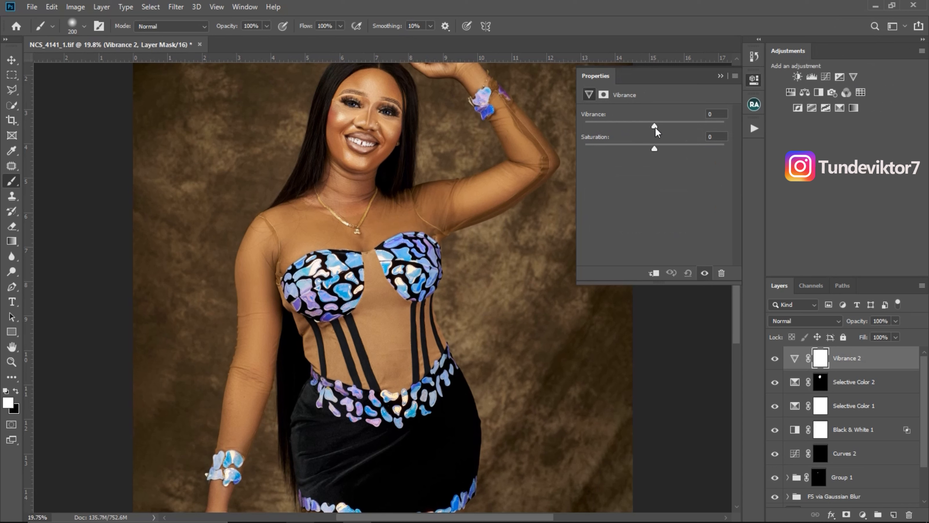
drag(655, 126, 657, 125)
click(720, 76)
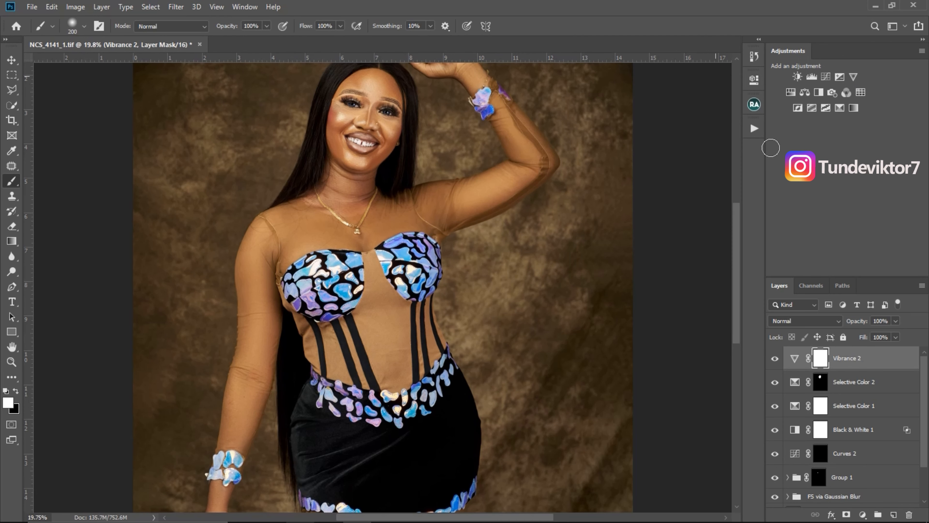
Add a Hue/Saturation adjustment layer above Vibrance 2 and fine-tune the hue of the Reds slightly
click(791, 94)
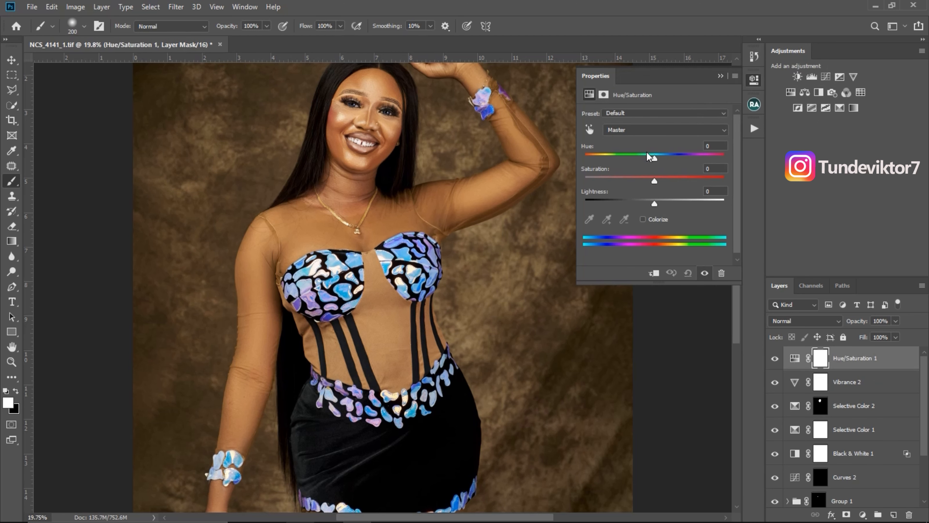
click(638, 138)
click(638, 150)
drag(654, 158, 651, 160)
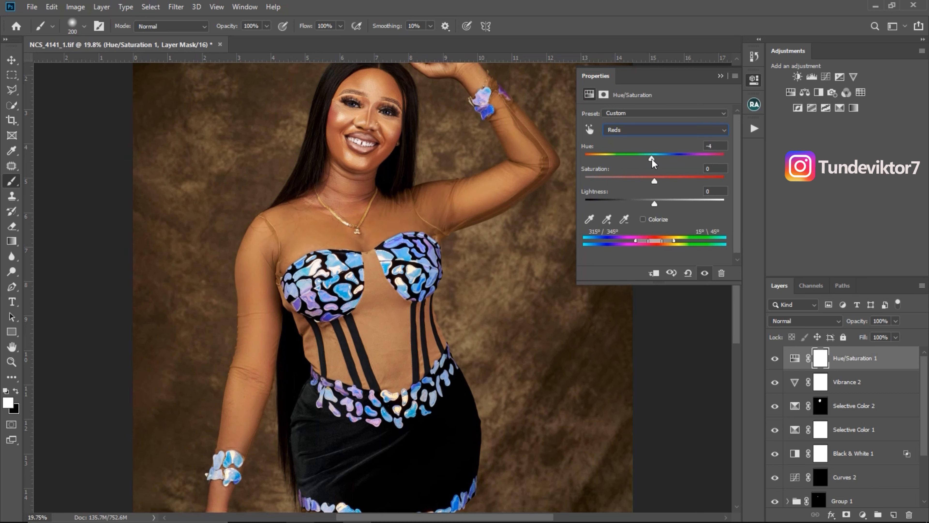
drag(654, 159, 657, 159)
Set the hue of the Yellows to -2 in the Hue/Saturation 1 layer
click(648, 131)
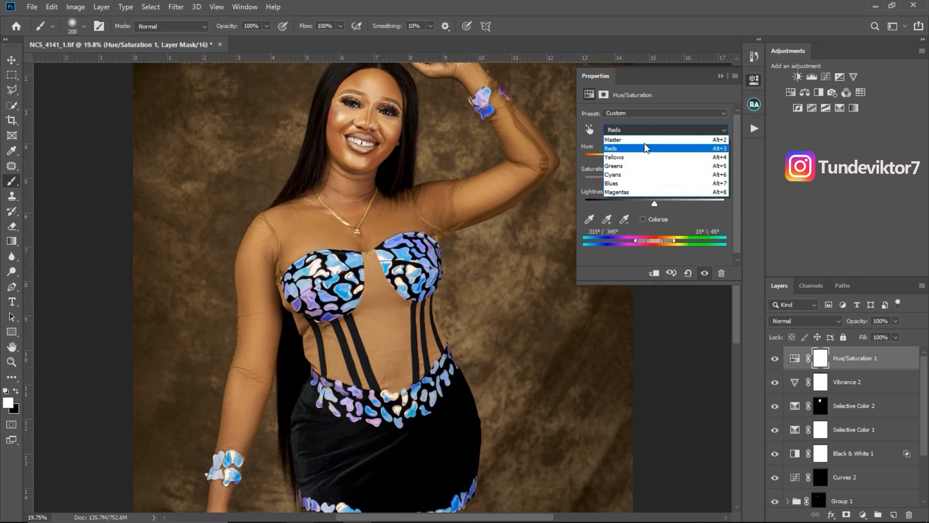
click(636, 157)
drag(653, 159, 650, 159)
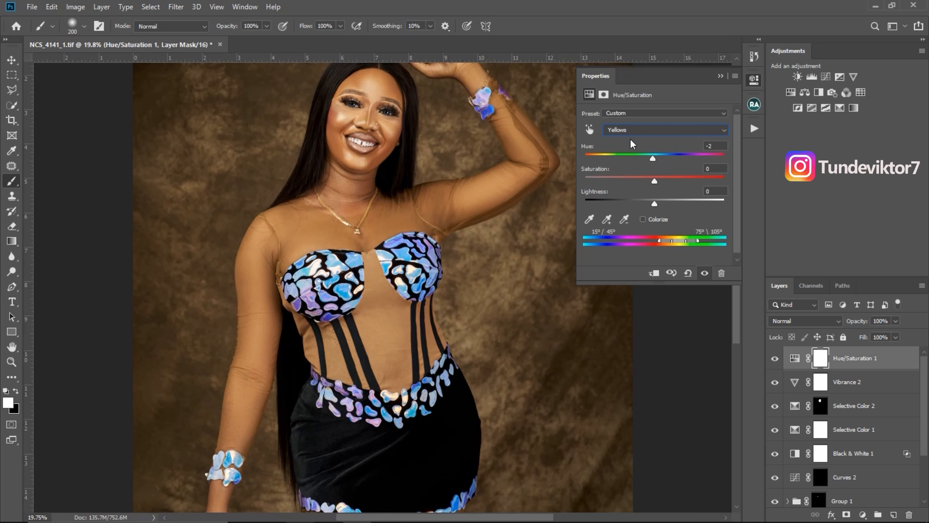
click(720, 75)
Check the color on the whole figure and group the Hue/Saturation 1, Vibrance 2 and Selective Color 1 layers
key(z)
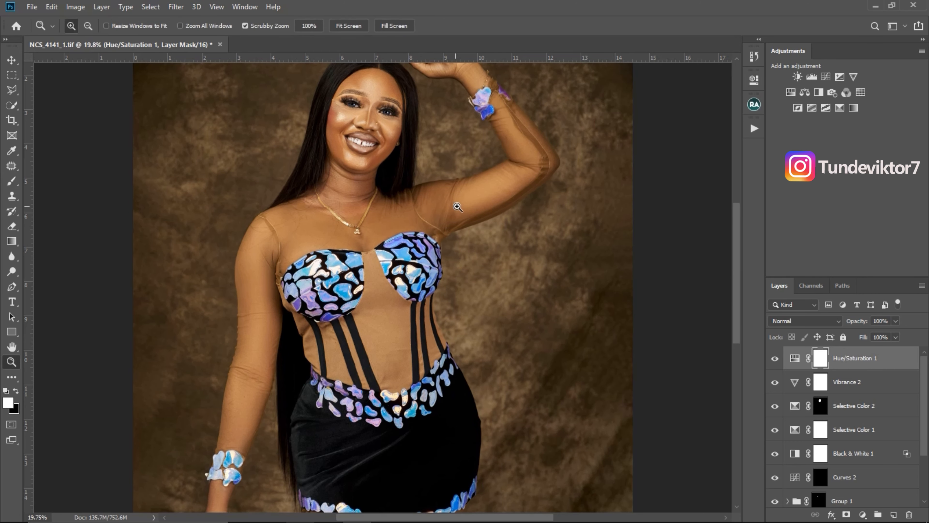
drag(457, 208, 376, 198)
drag(424, 213, 460, 229)
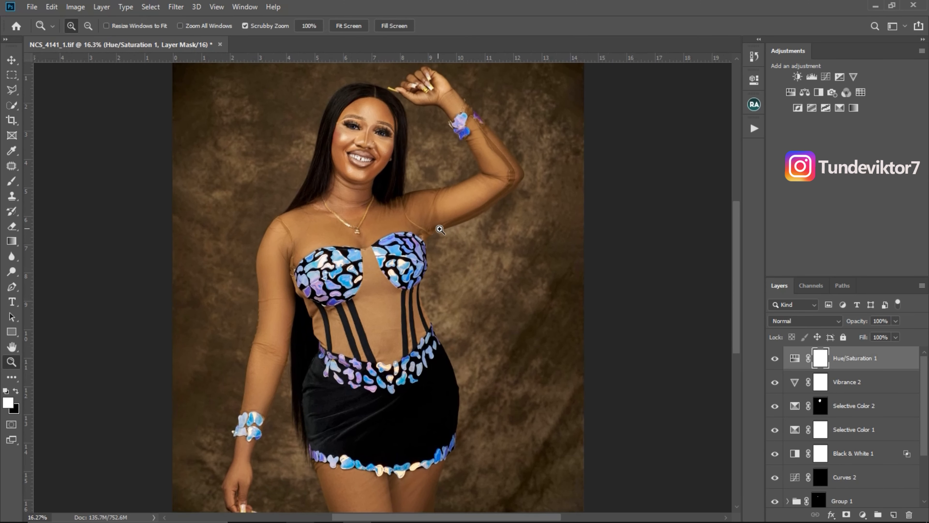
drag(374, 166, 410, 184)
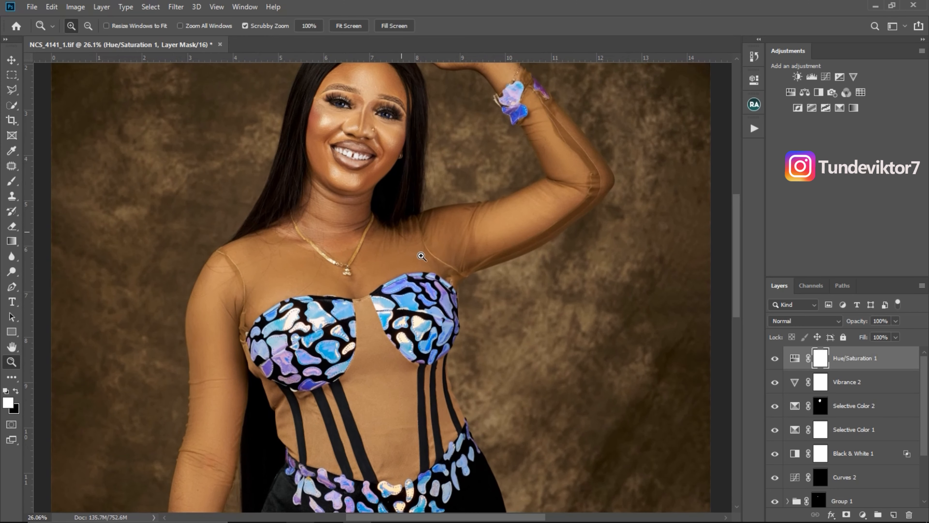
drag(420, 255, 378, 238)
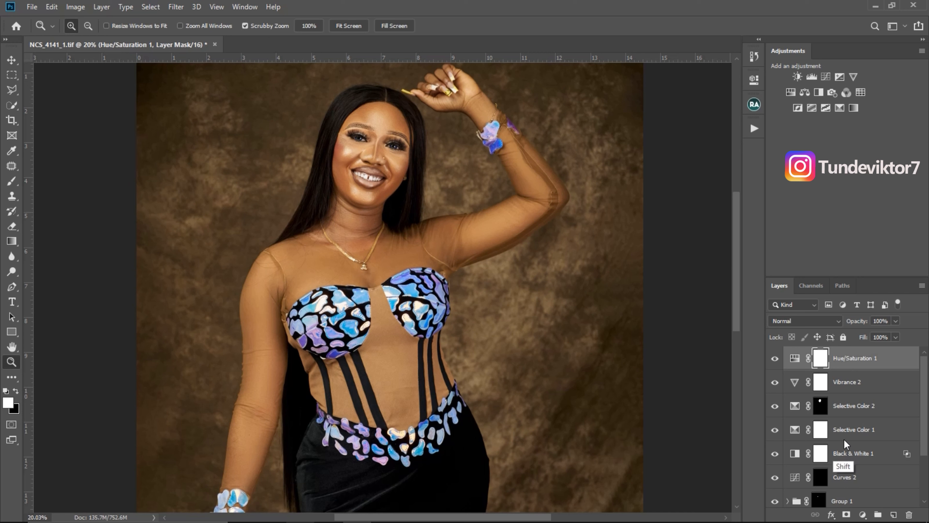
ctrl+click(853, 383)
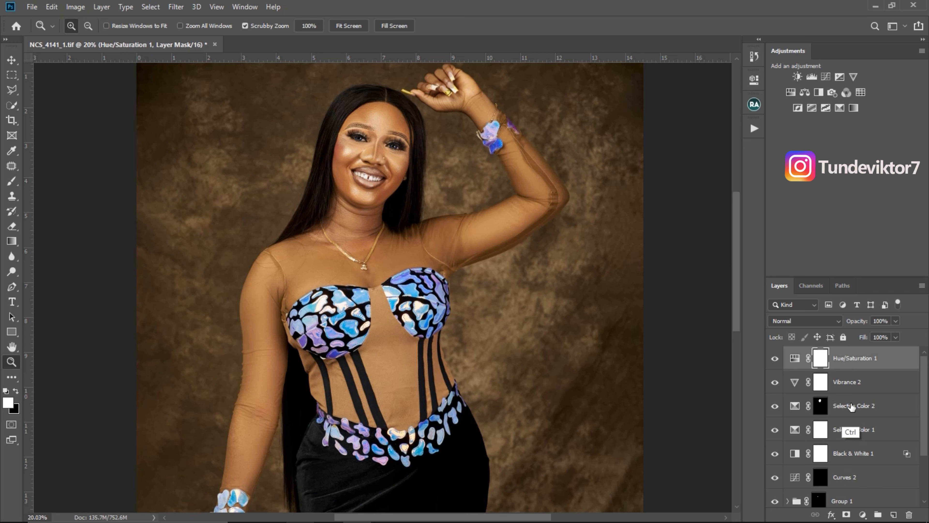
ctrl+click(847, 437)
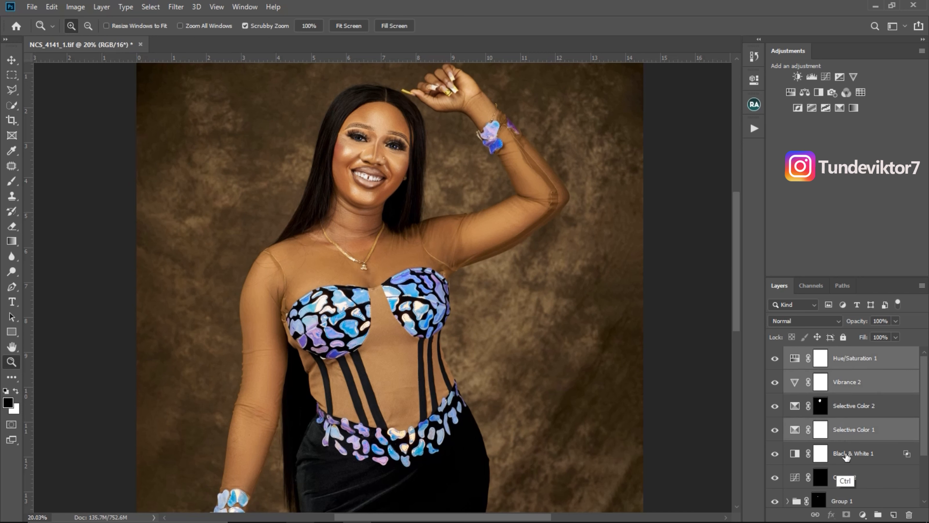
ctrl+click(847, 457)
ctrl+click(850, 443)
key(ctrl+g)
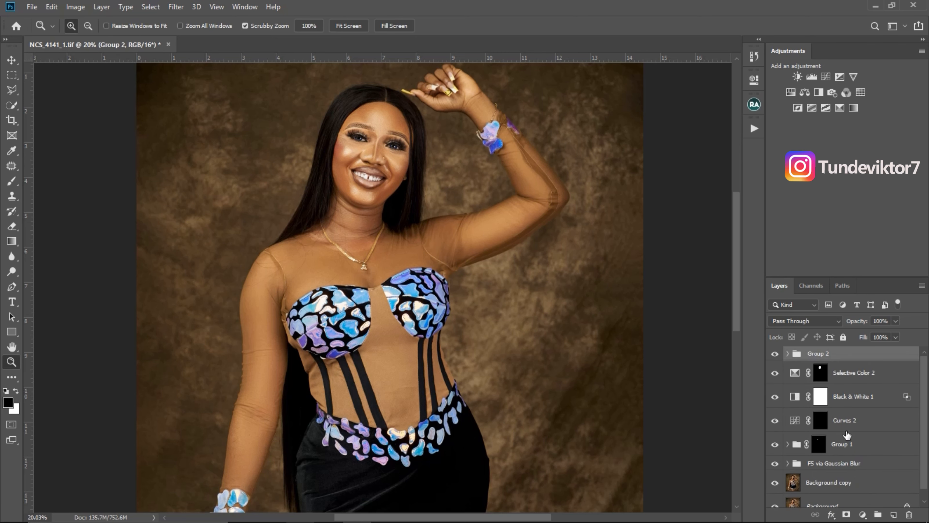
Compare the portrait with Group 2 hidden and shown, and reduce the group's opacity to 76%
drag(390, 204, 434, 229)
click(775, 353)
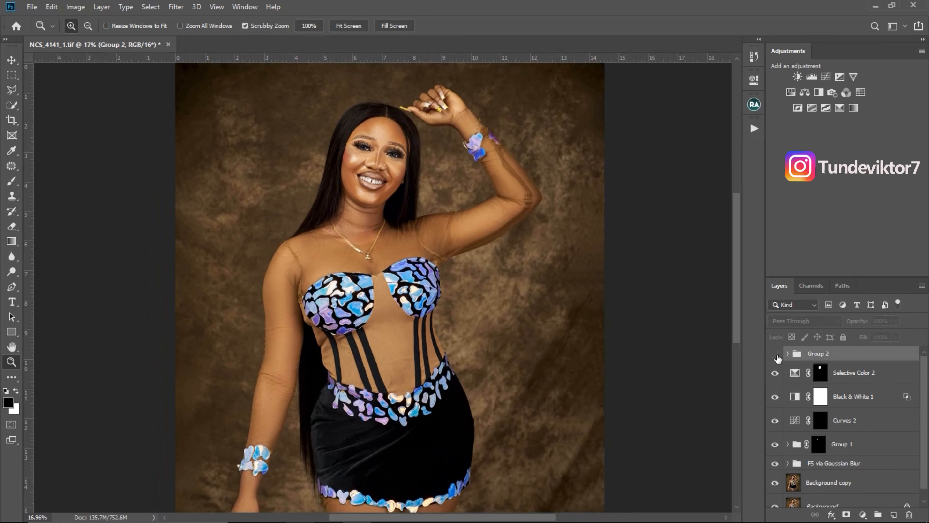
click(775, 354)
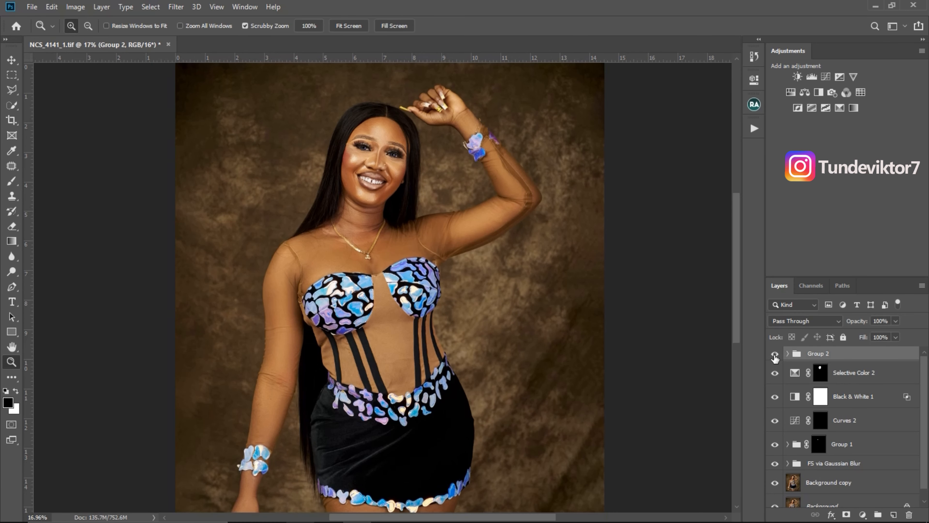
click(895, 320)
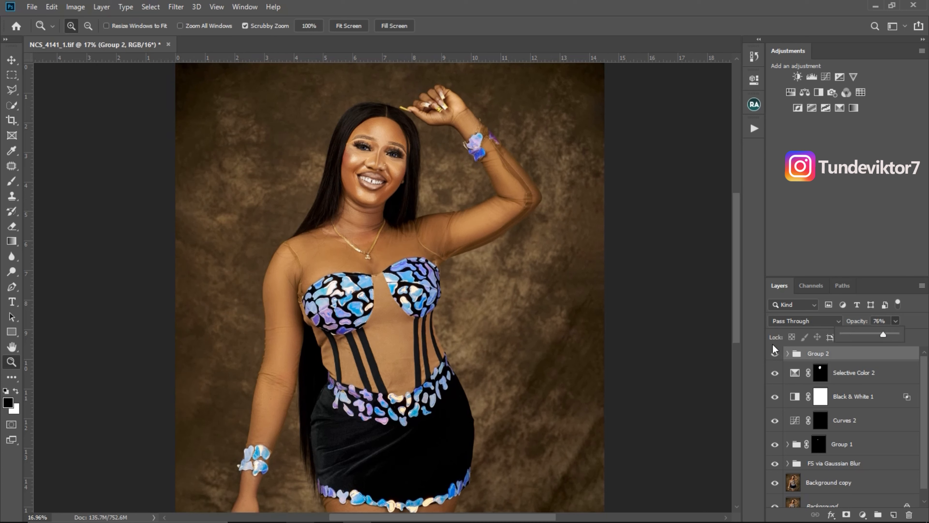
click(730, 372)
Add a Curves adjustment layer above Group 2 using the Lighter (RGB) preset
alt+click(457, 314)
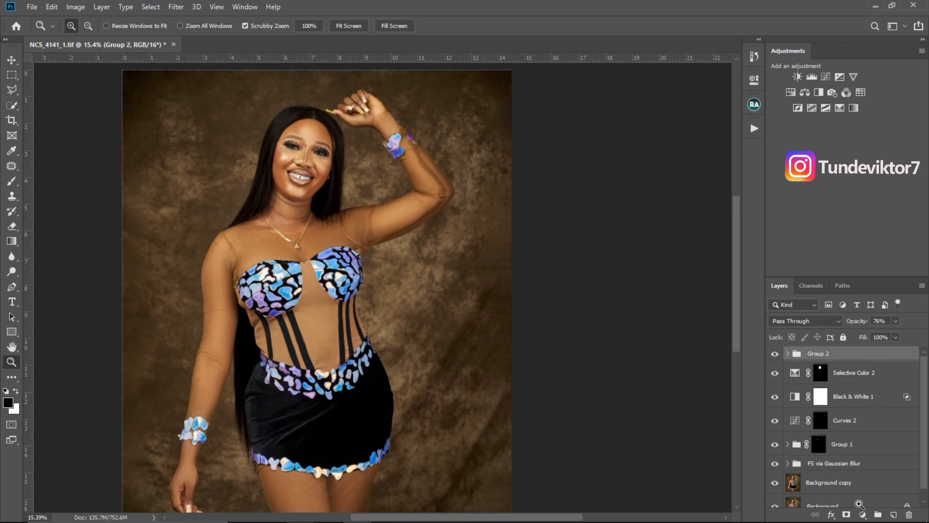
click(863, 514)
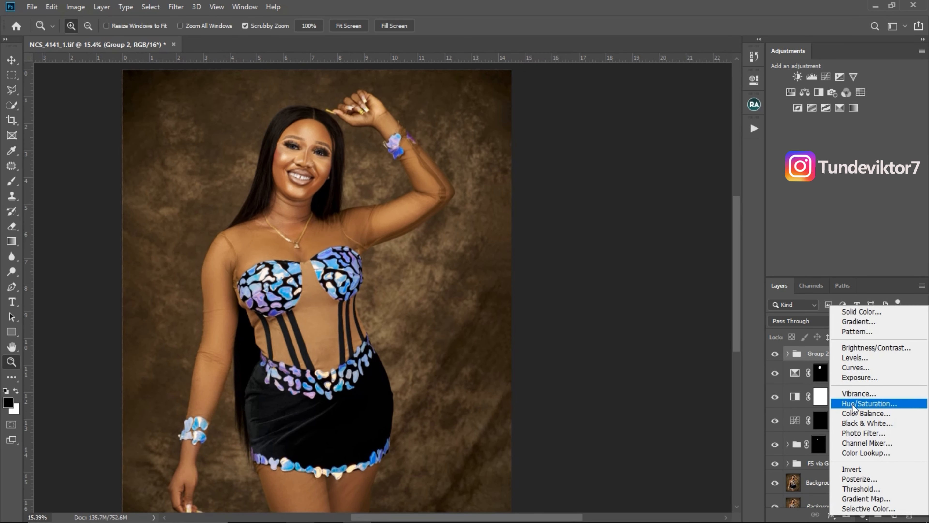
click(858, 368)
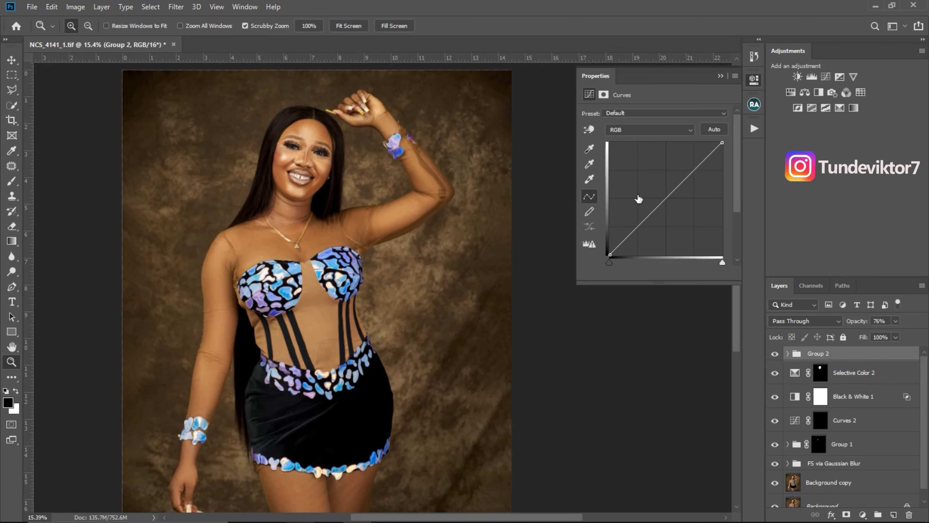
click(643, 116)
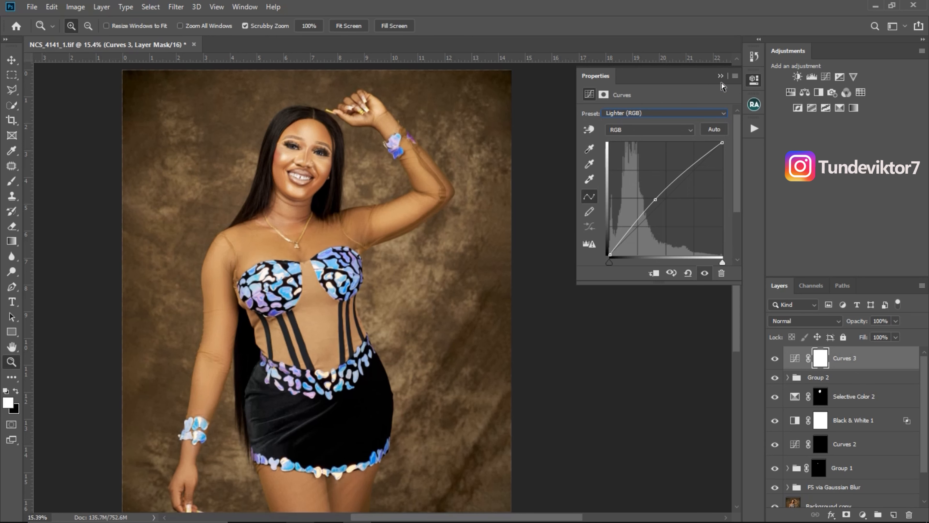
click(721, 75)
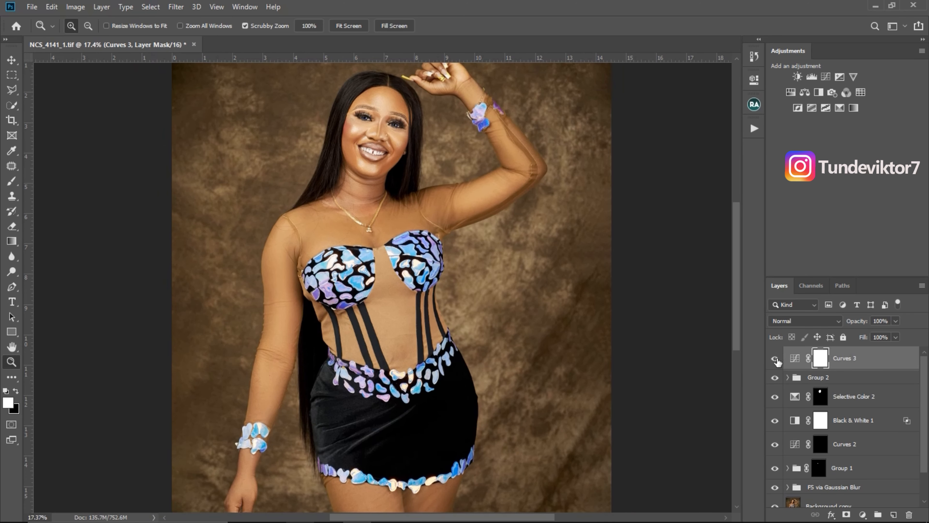
Compare the portrait with Curves 3 hidden and shown, and reduce that layer's opacity to 62%
click(775, 359)
click(775, 360)
click(895, 321)
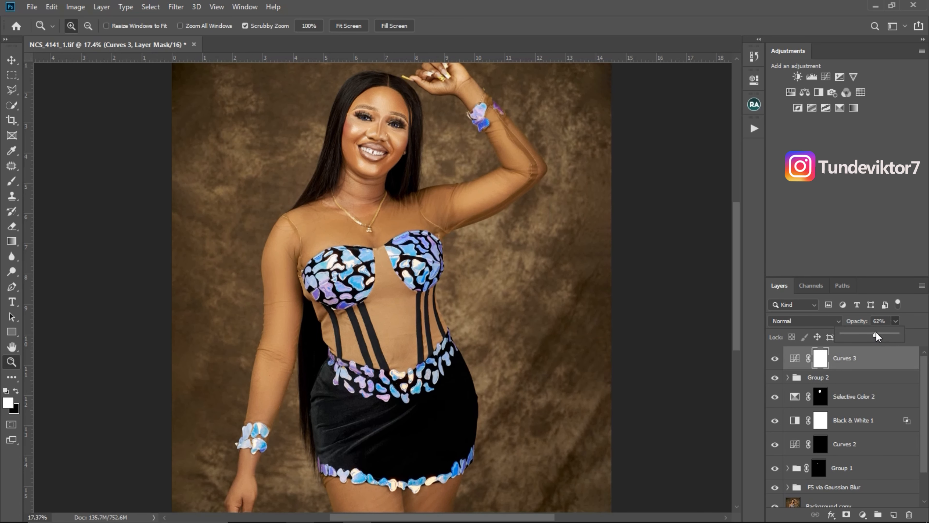
alt+click(497, 309)
Select all layers above the Background and put them into one group
mouse_move(437, 214)
mouse_down()
mouse_move(473, 216)
mouse_move(440, 206)
mouse_up()
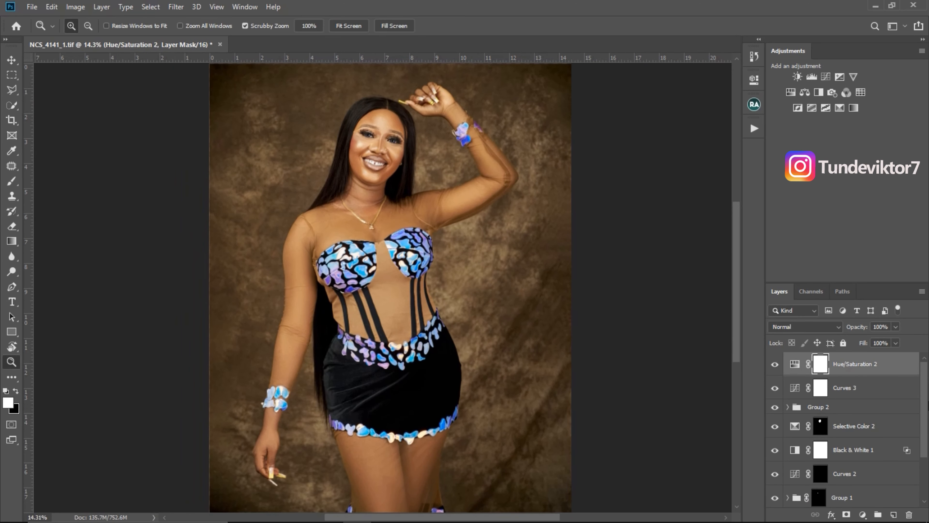
key(ctrl+alt+a)
key(ctrl+g)
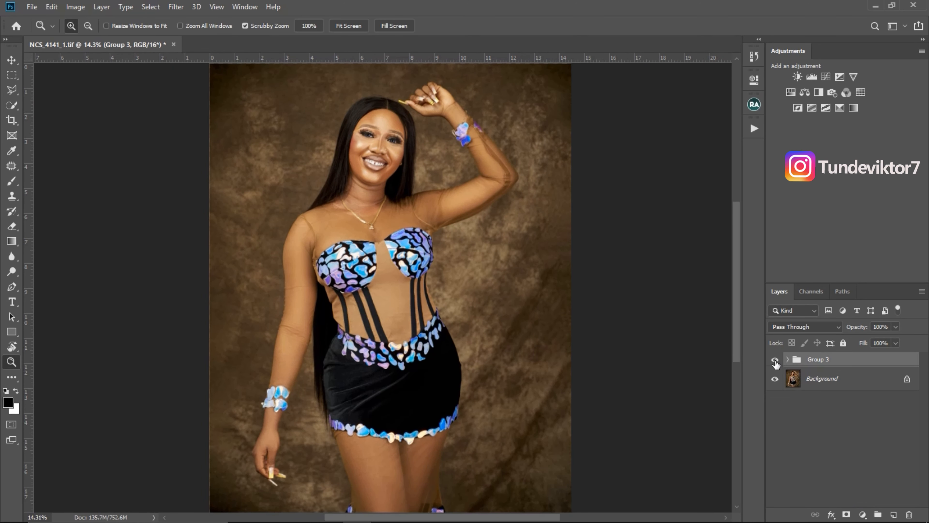
Compare the retouched portrait with the original by hiding and showing Group 3 at a closer view
click(775, 360)
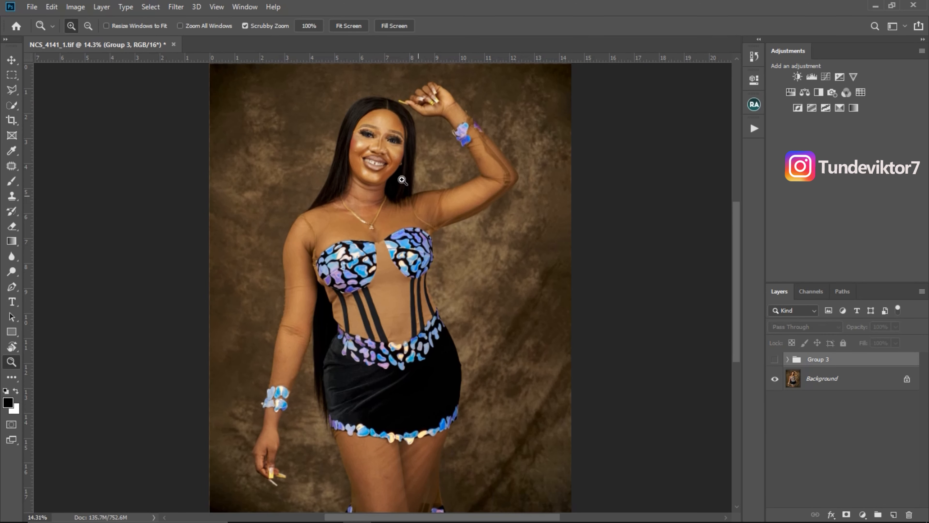
drag(402, 181, 435, 206)
click(775, 360)
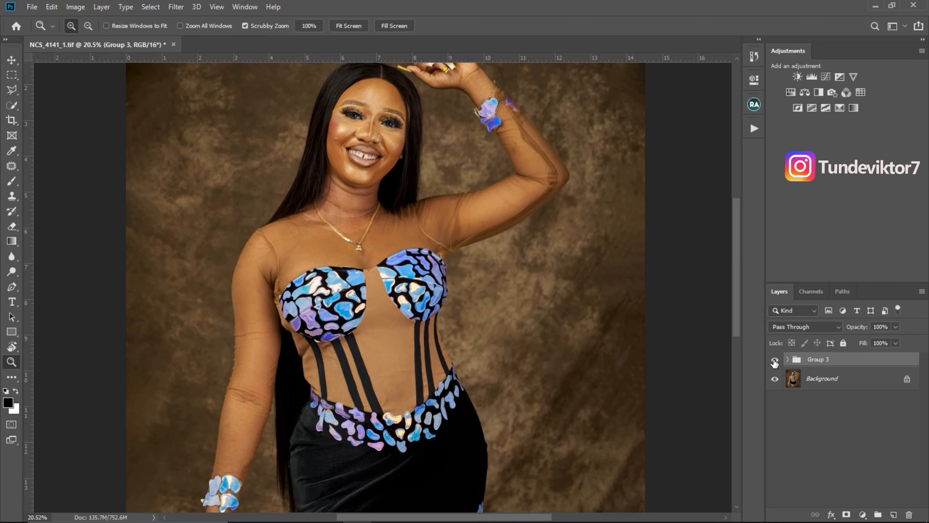
drag(416, 312, 395, 312)
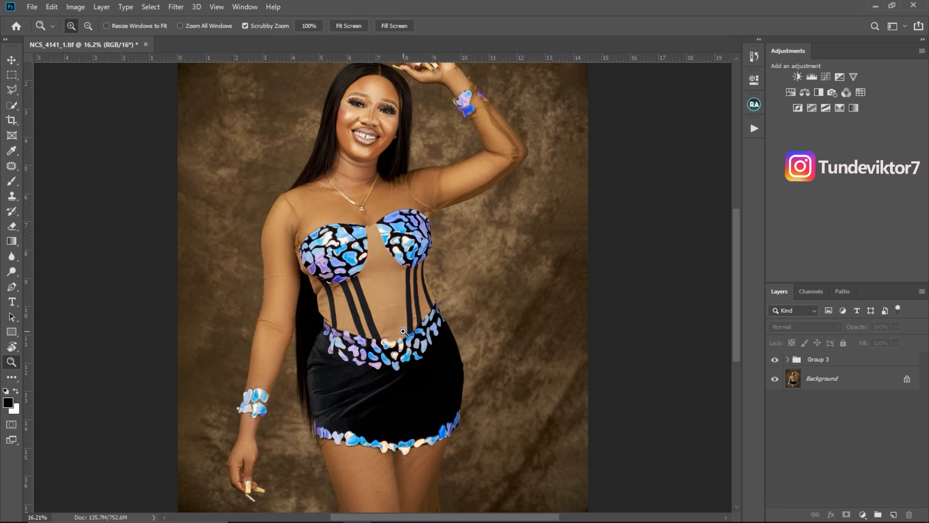